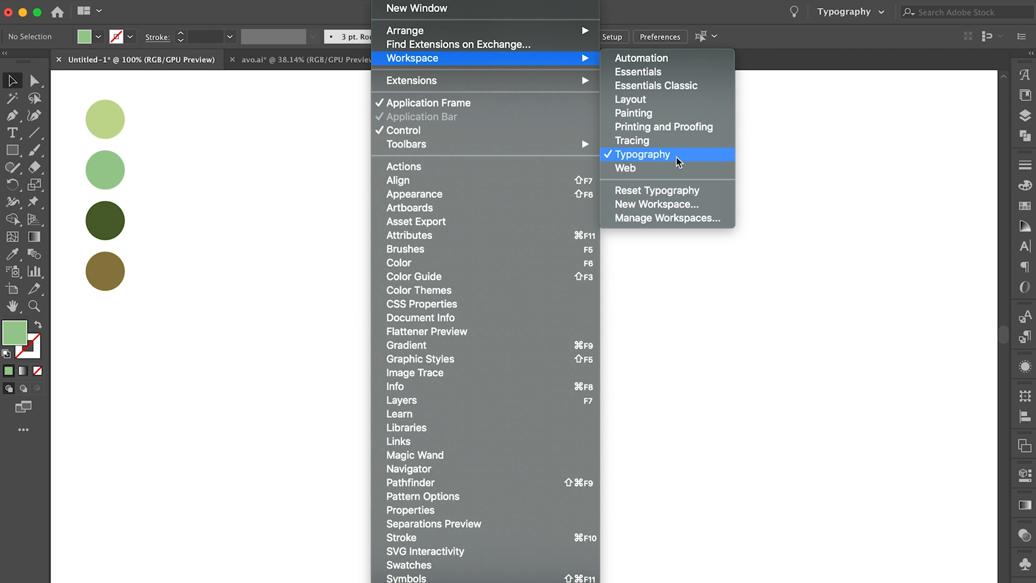
pyautogui.moveTo(357, 4)
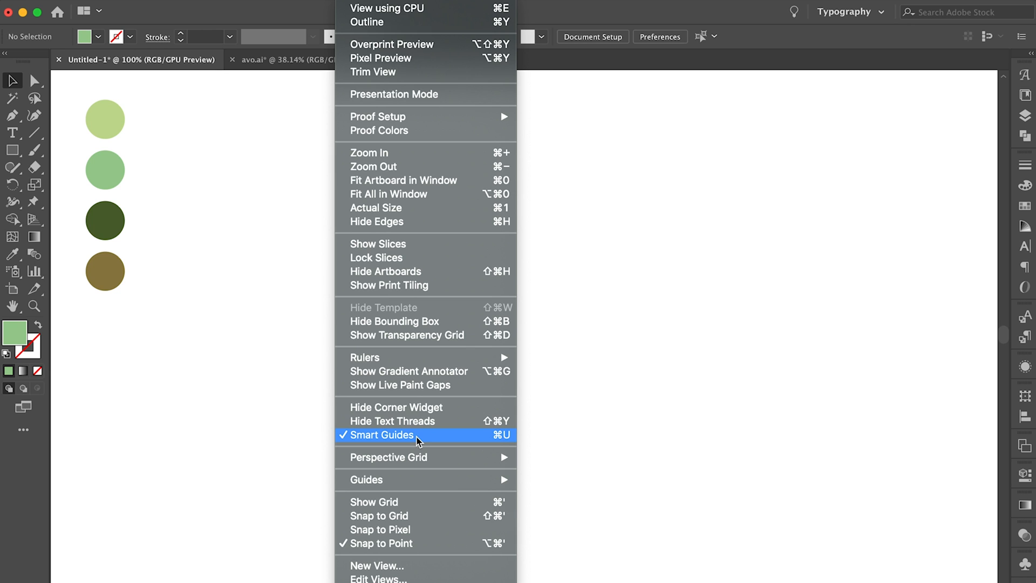
pyautogui.click(271, 359)
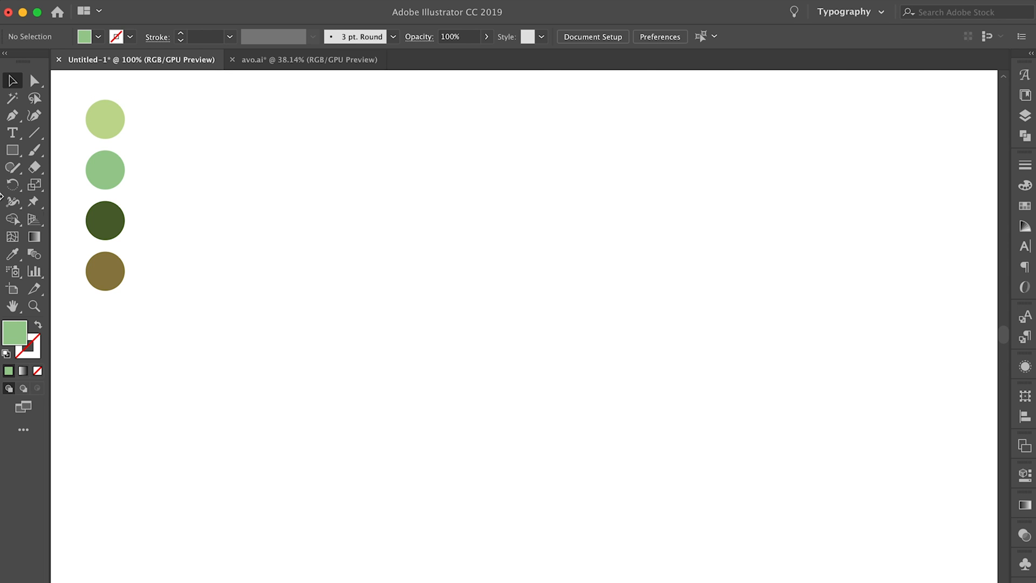
# Step: Draw a perfect green circle about 244 px across from its centre in the middle of the canvas with the Ellipse tool
pyautogui.click(16, 154)
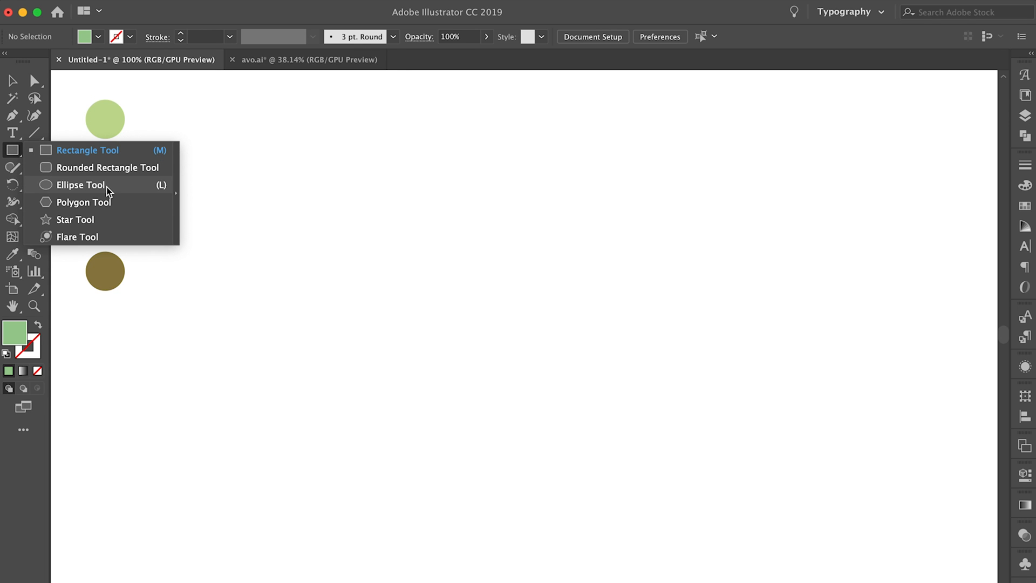
pyautogui.click(122, 186)
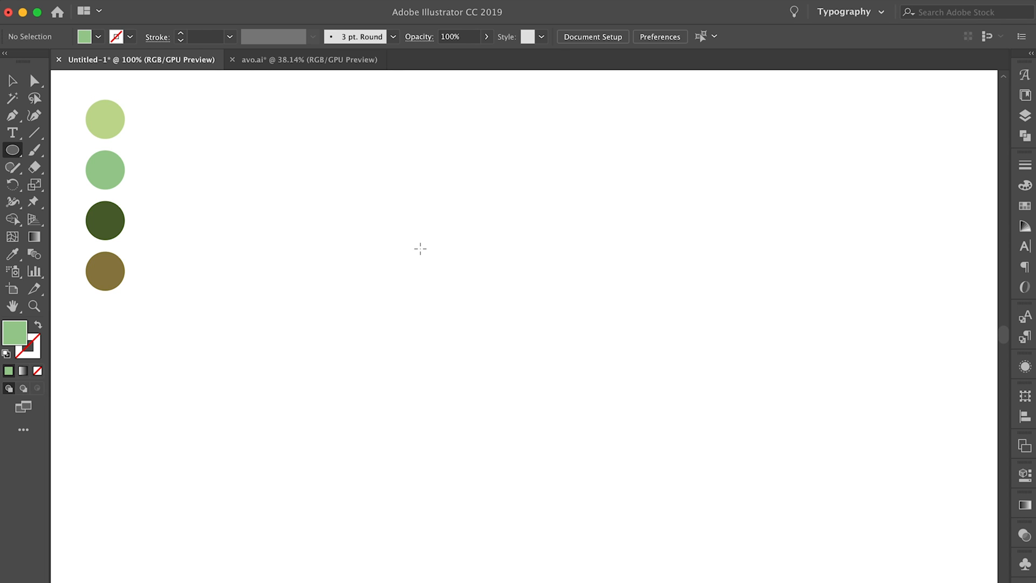
pyautogui.press('l')
pyautogui.hotkey('shift', 'alt')
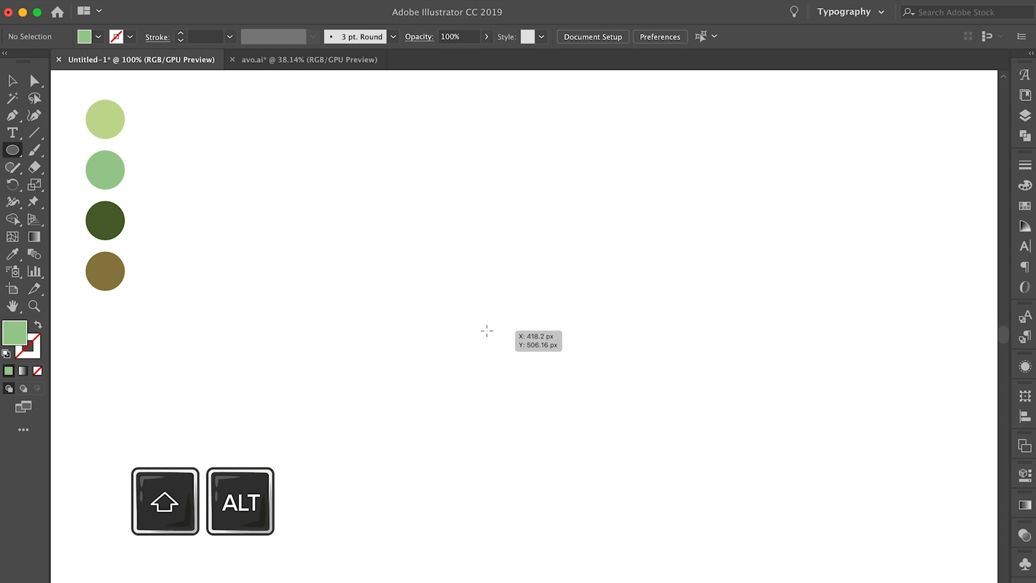
pyautogui.moveTo(487, 331); pyautogui.dragTo(620, 429)
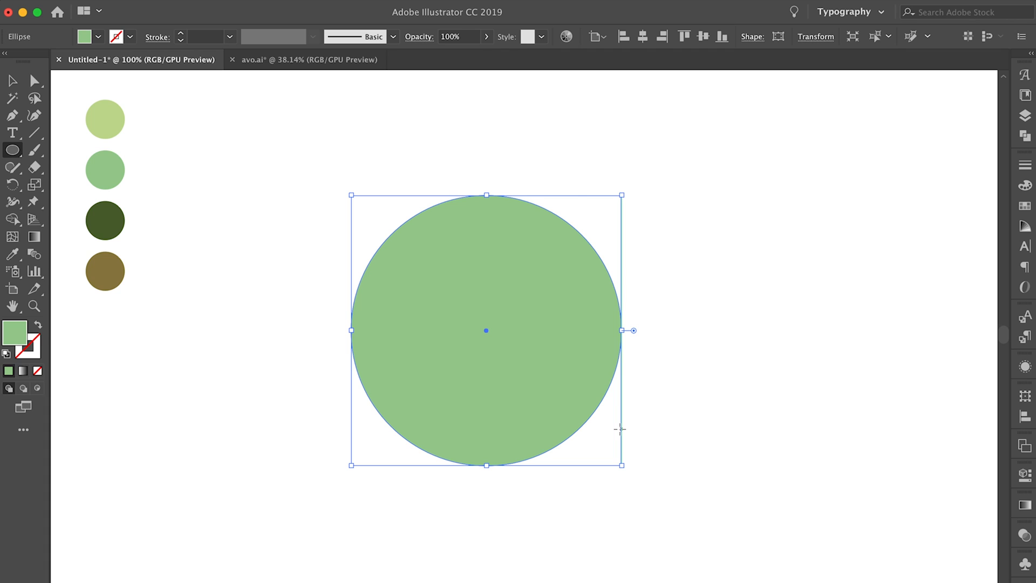
# Step: Delete the circle's leftmost anchor point so that only the right half remains
pyautogui.click(35, 82)
pyautogui.press('a')
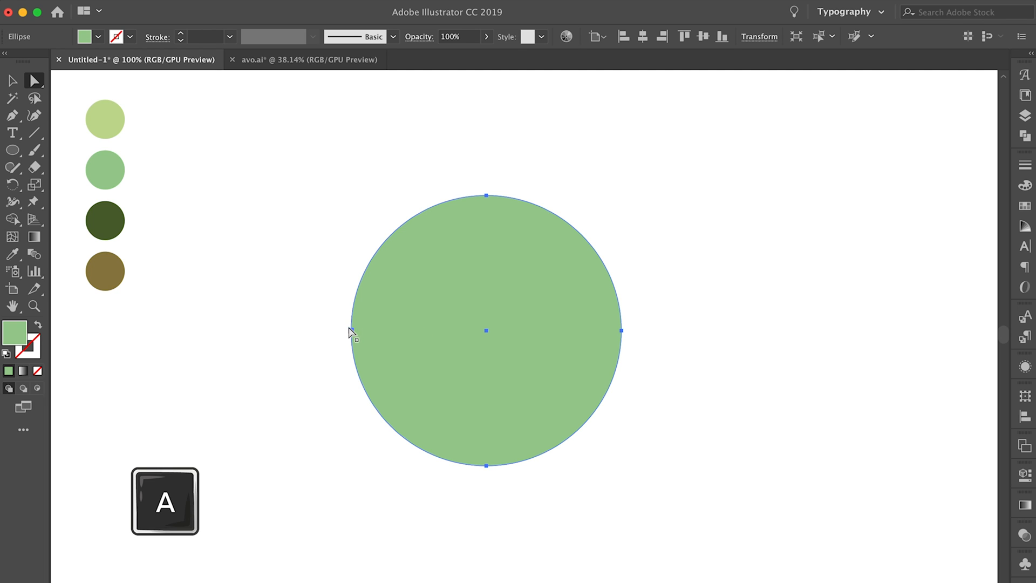
pyautogui.click(351, 330)
pyautogui.press('Delete')
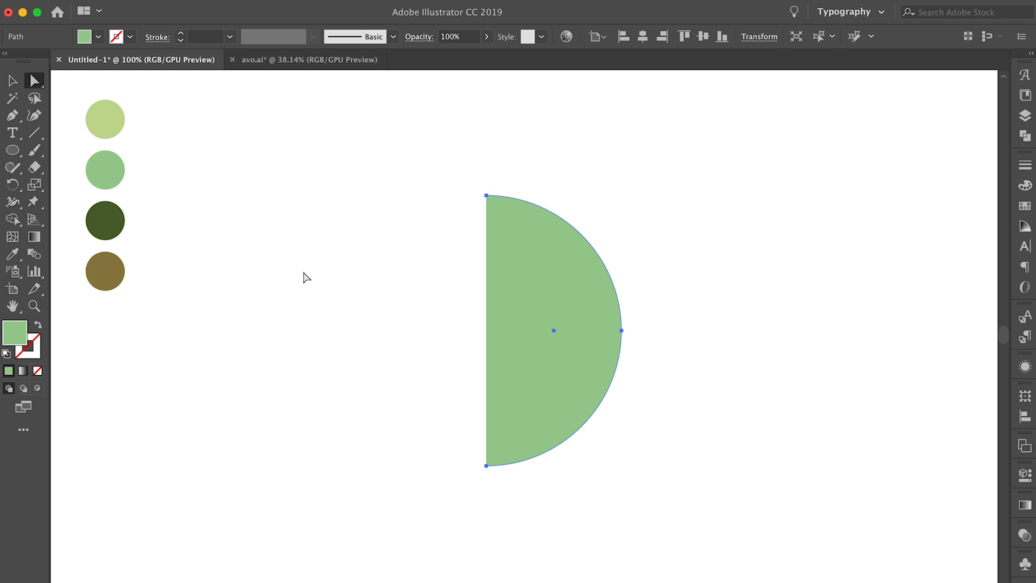
pyautogui.click(306, 277)
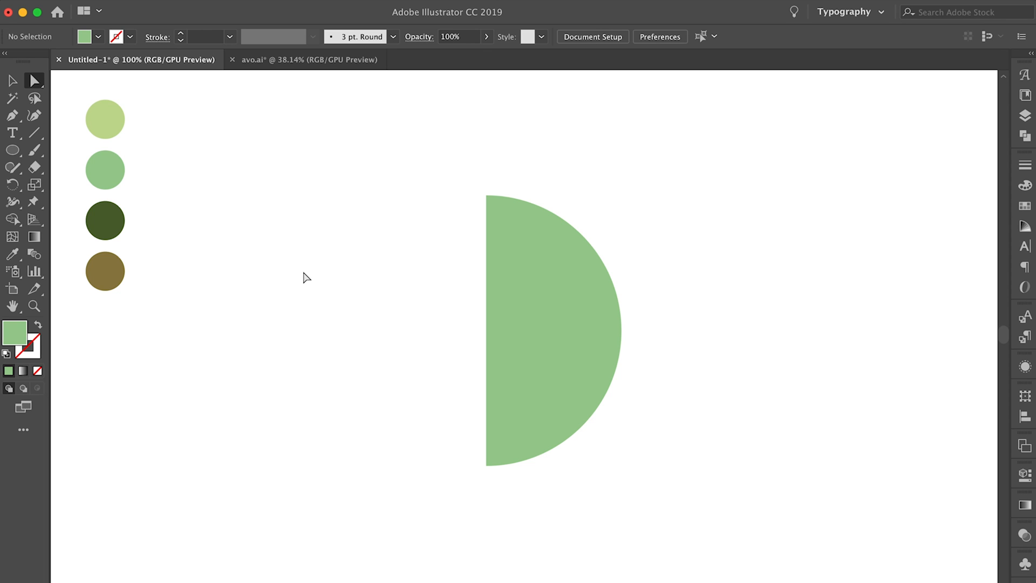
# Step: Move the half-circle's top anchor straight up by 70 px to stretch the shape into a half egg
pyautogui.click(487, 196)
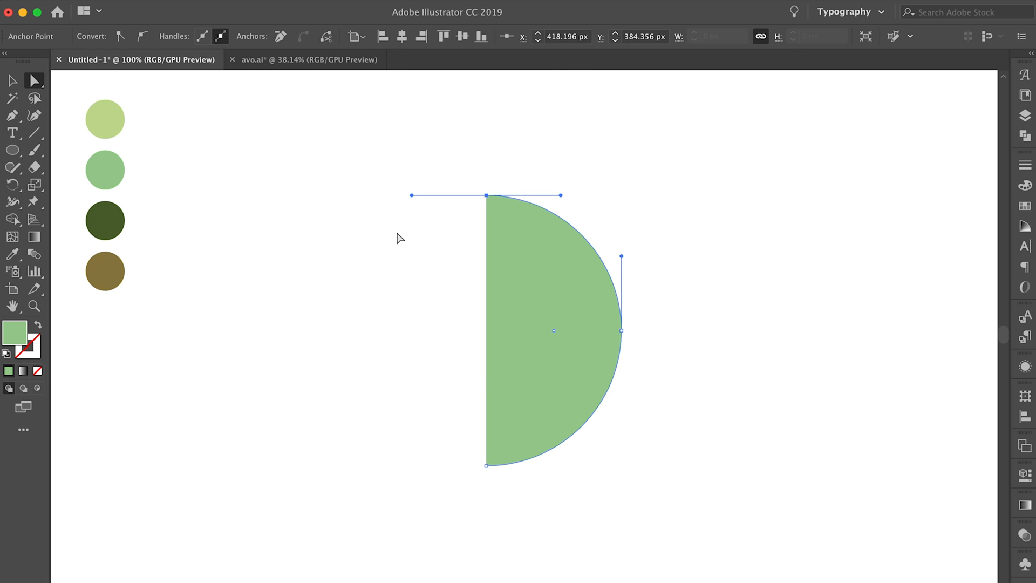
pyautogui.hotkey('shift', 'Up')
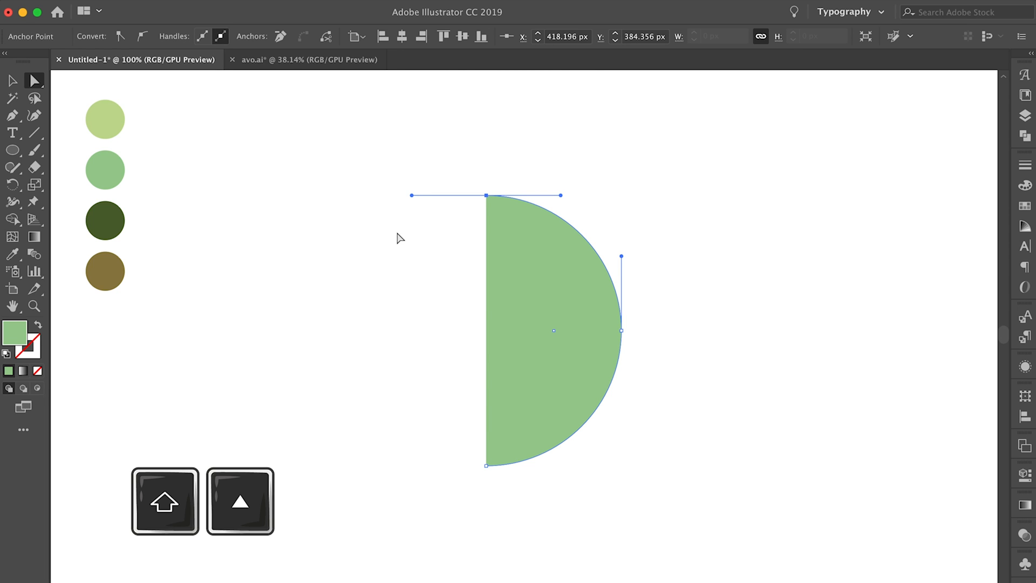
pyautogui.hotkey('shift', 'Up')
pyautogui.hotkey('shift', 'Up')
pyautogui.hotkey('shift', 'Up')
pyautogui.hotkey('shift', 'Up')
pyautogui.hotkey('shift', 'Up')
pyautogui.hotkey('shift', 'Up')
pyautogui.hotkey('shift', 'Up')
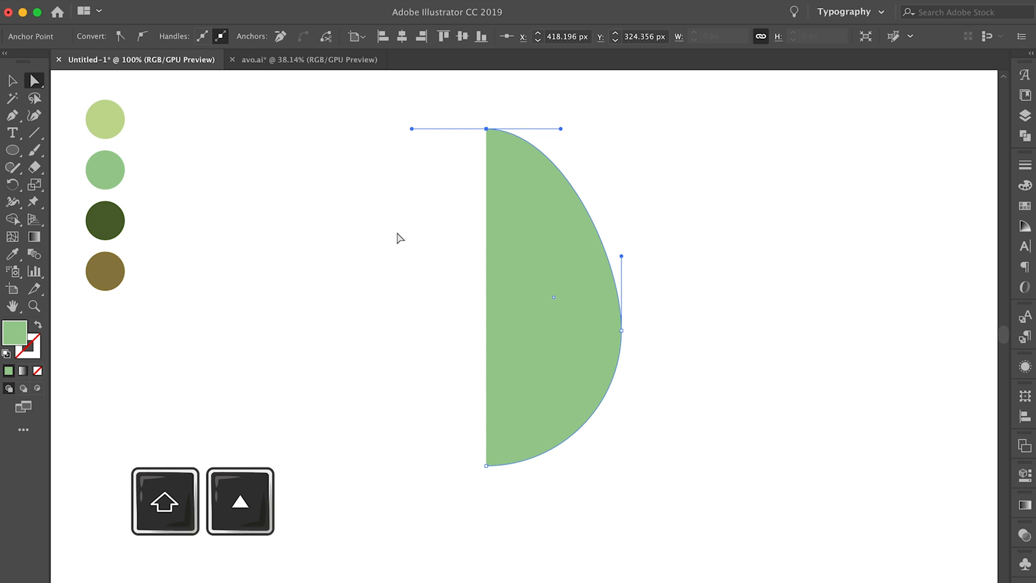
# Step: Move the whole half-egg shape slightly down the canvas and deselect it
pyautogui.press('v')
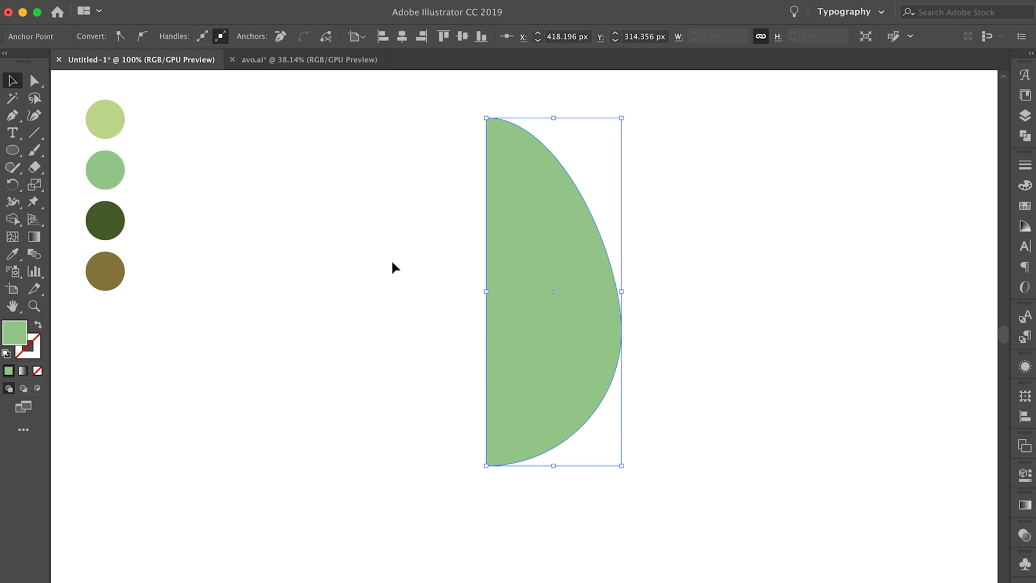
pyautogui.click(435, 265)
pyautogui.moveTo(513, 300); pyautogui.dragTo(513, 333)
pyautogui.click(407, 267)
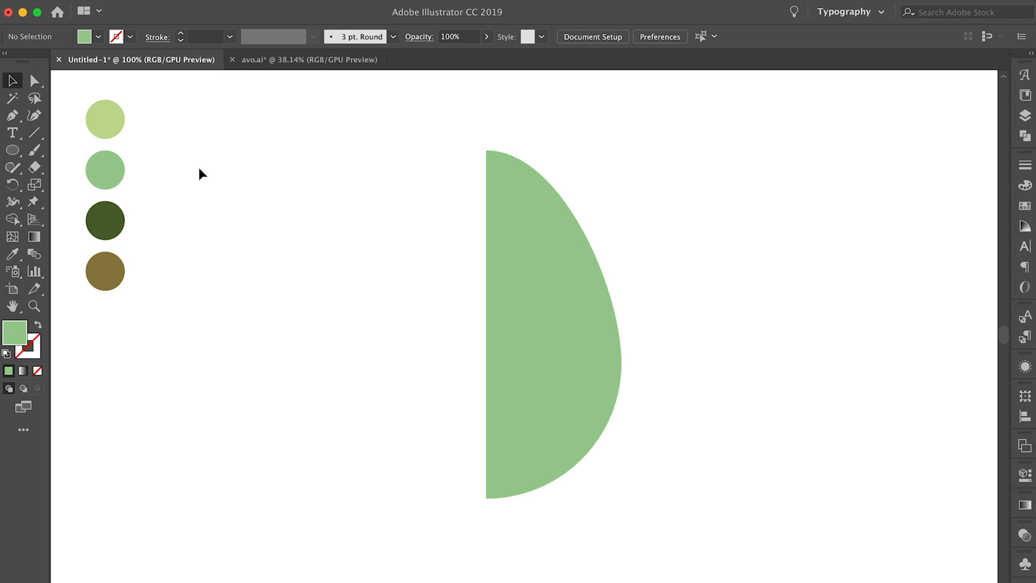
# Step: Add an anchor point on the upper right curve of the half-egg at about X 512, Y 430 px
pyautogui.press('p')
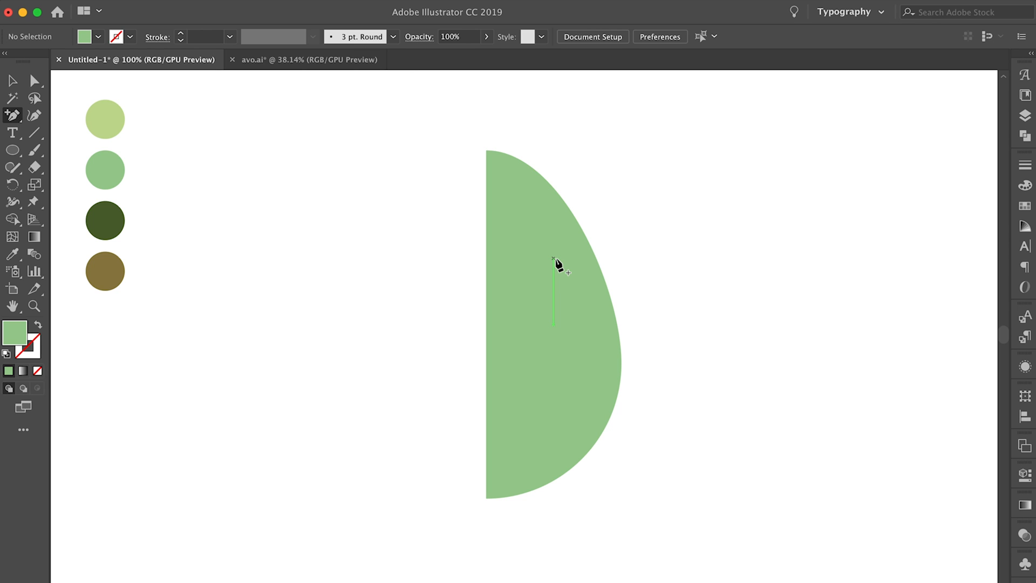
pyautogui.scroll(1, 594, 248)
pyautogui.scroll(1, 594, 248)
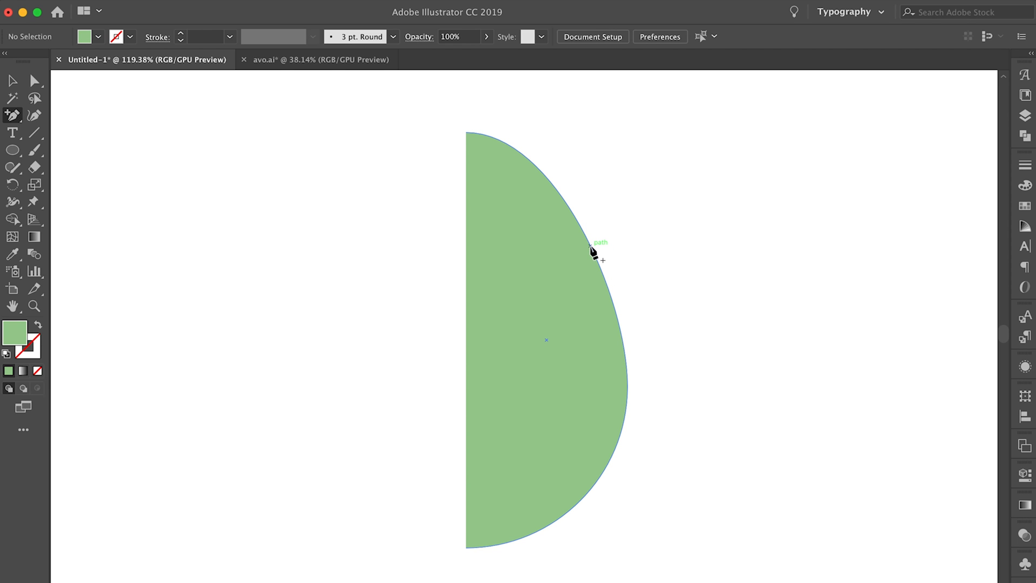
pyautogui.click(590, 246)
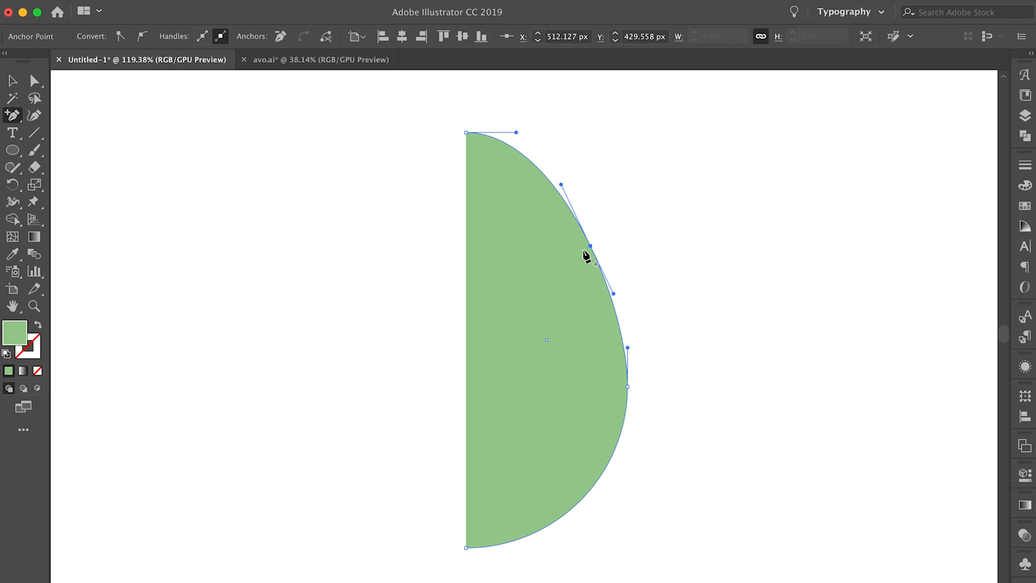
# Step: Move the added anchor inward to about X 502, Y 436 px and tilt its upper handle outward to form the avocado's waist
pyautogui.click(33, 81)
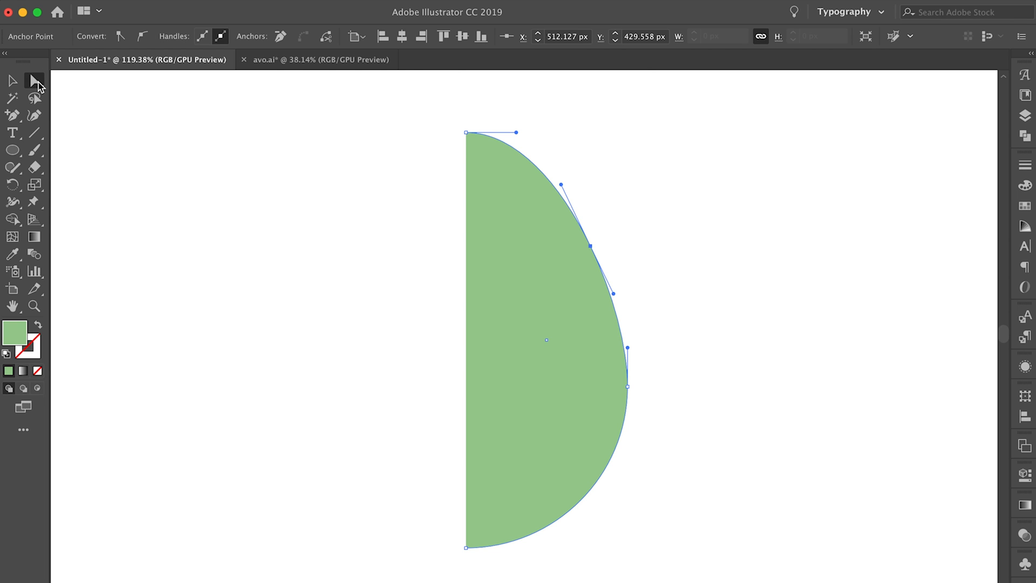
pyautogui.press('a')
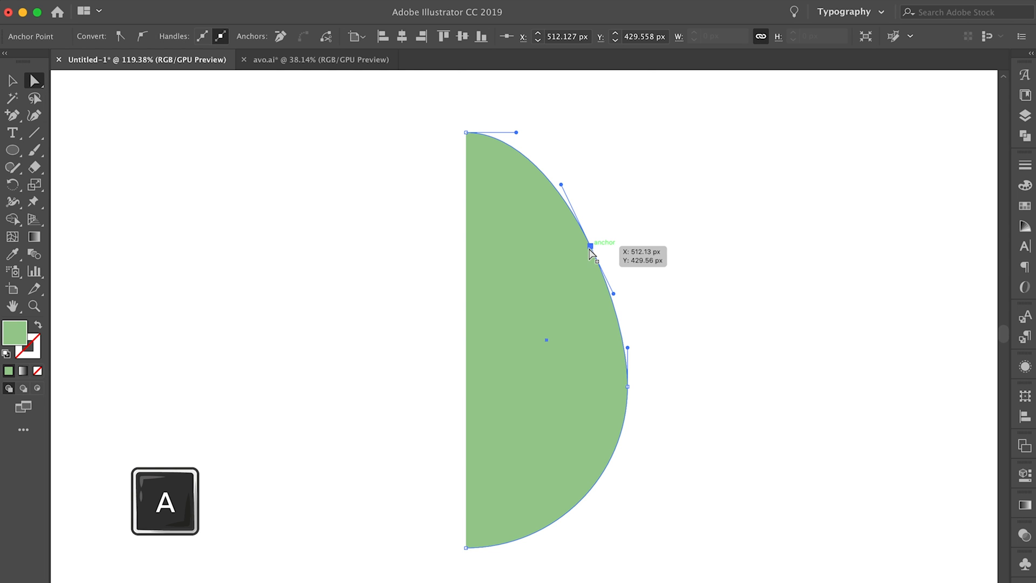
pyautogui.scroll(3, 591, 249)
pyautogui.moveTo(591, 249); pyautogui.dragTo(574, 249)
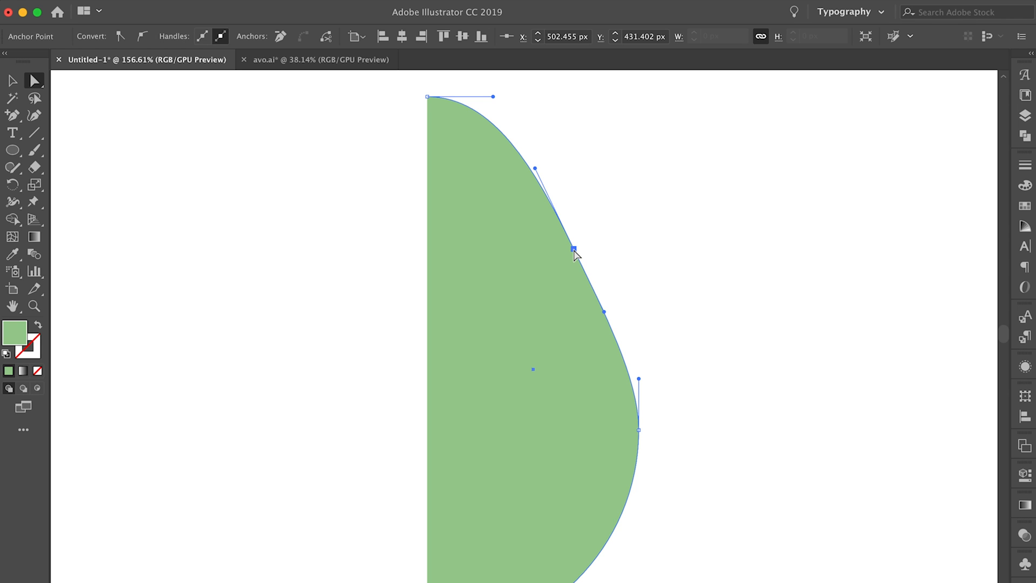
pyautogui.moveTo(574, 250); pyautogui.dragTo(574, 258)
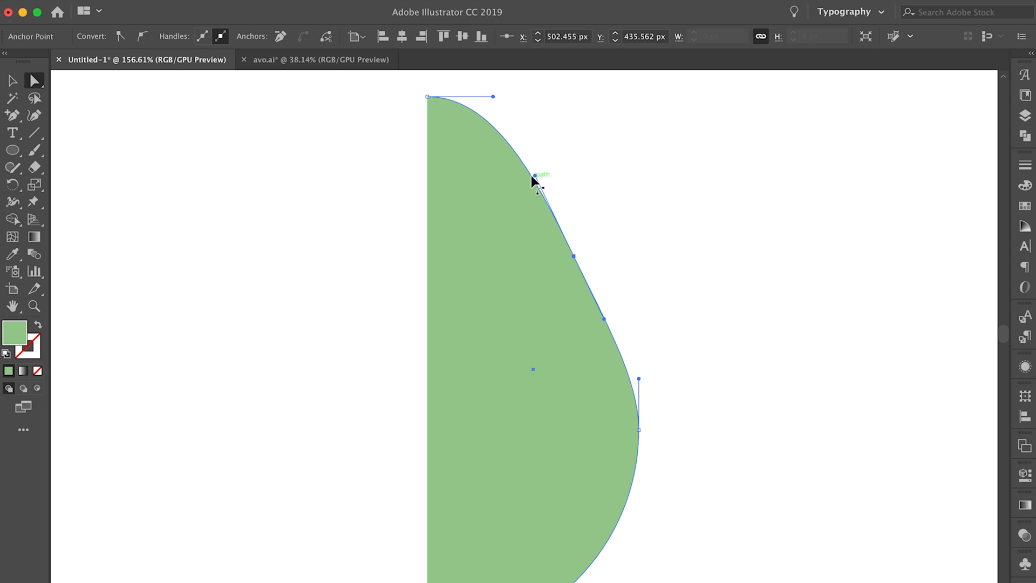
pyautogui.moveTo(536, 174); pyautogui.dragTo(541, 171)
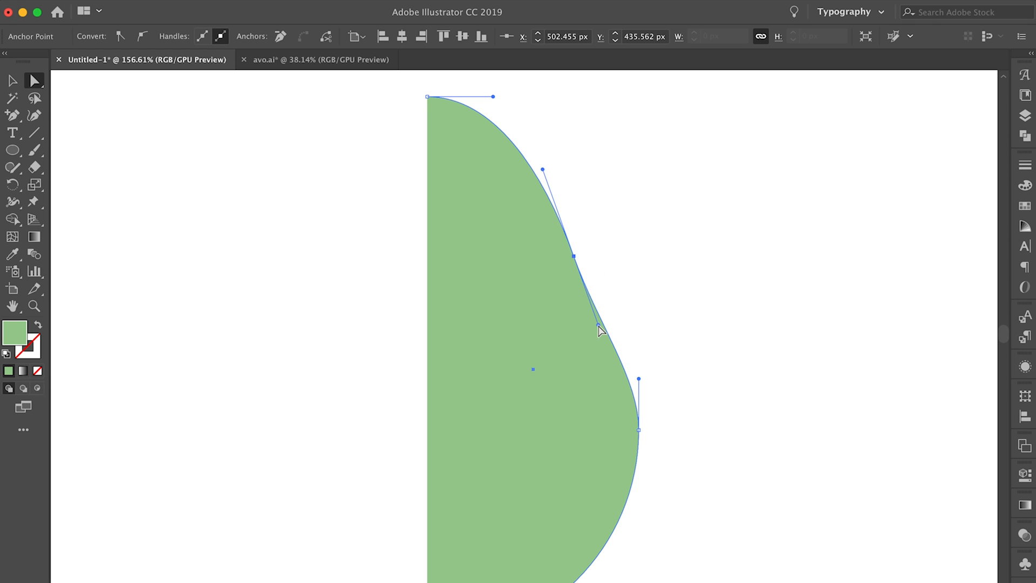
pyautogui.click(611, 273)
# Step: Nudge the waist anchor inward to about X 501 px and pull the shape's widest anchor slightly inward
pyautogui.scroll(-2, 610, 273)
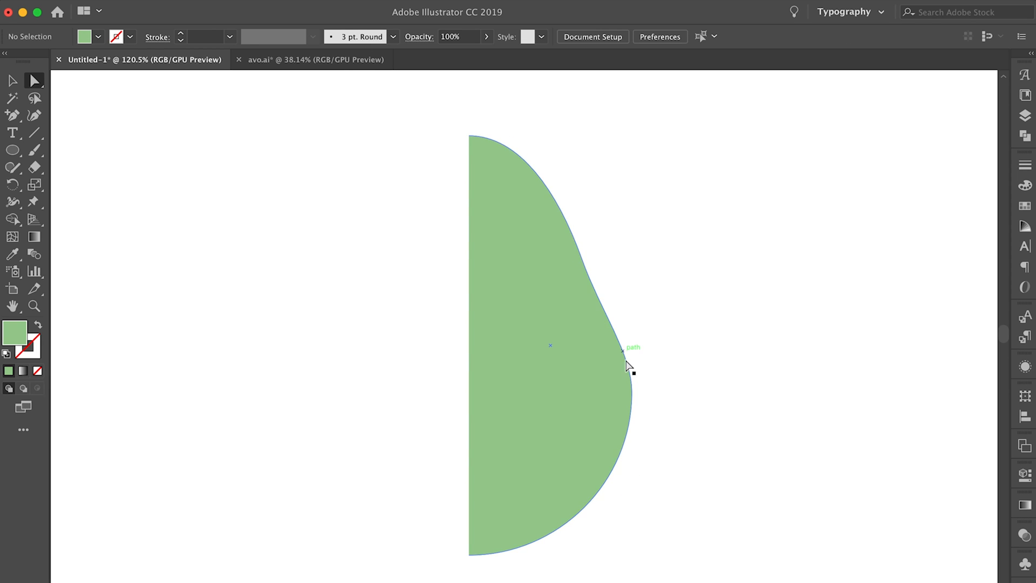
pyautogui.click(602, 307)
pyautogui.moveTo(581, 259); pyautogui.dragTo(580, 256)
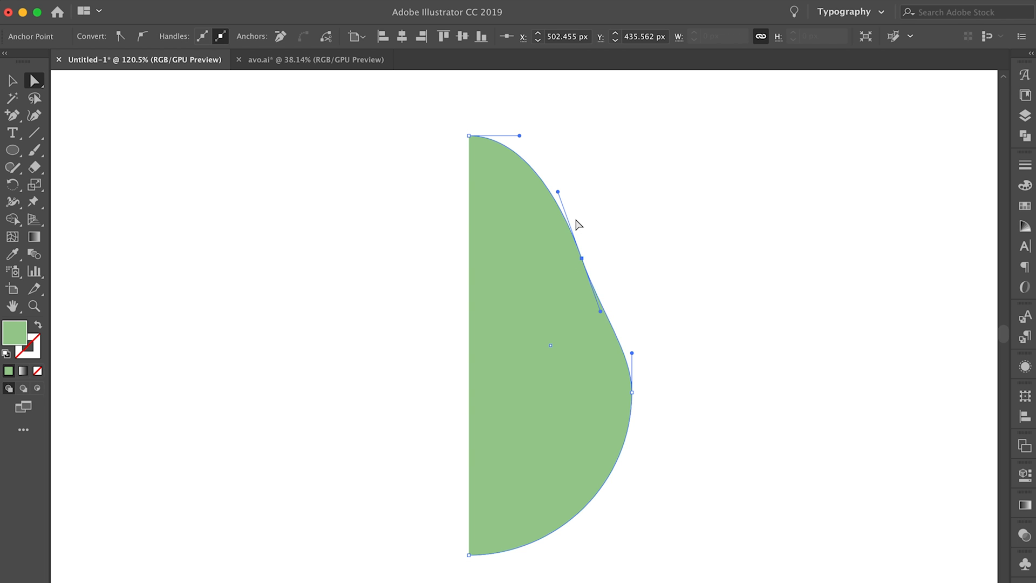
pyautogui.scroll(2, 601, 224)
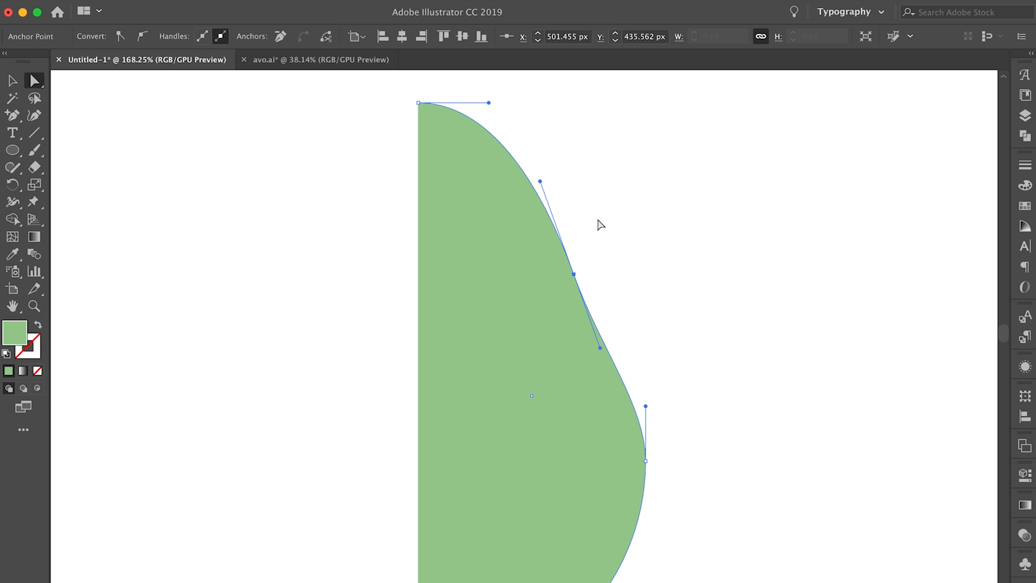
pyautogui.moveTo(645, 460); pyautogui.dragTo(642, 462)
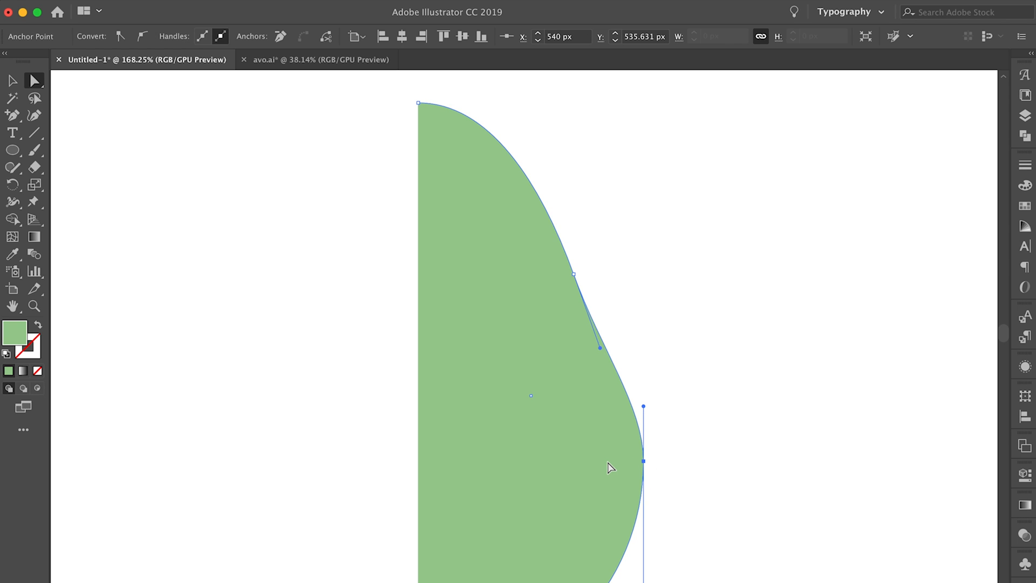
pyautogui.click(678, 388)
pyautogui.scroll(-2, 677, 389)
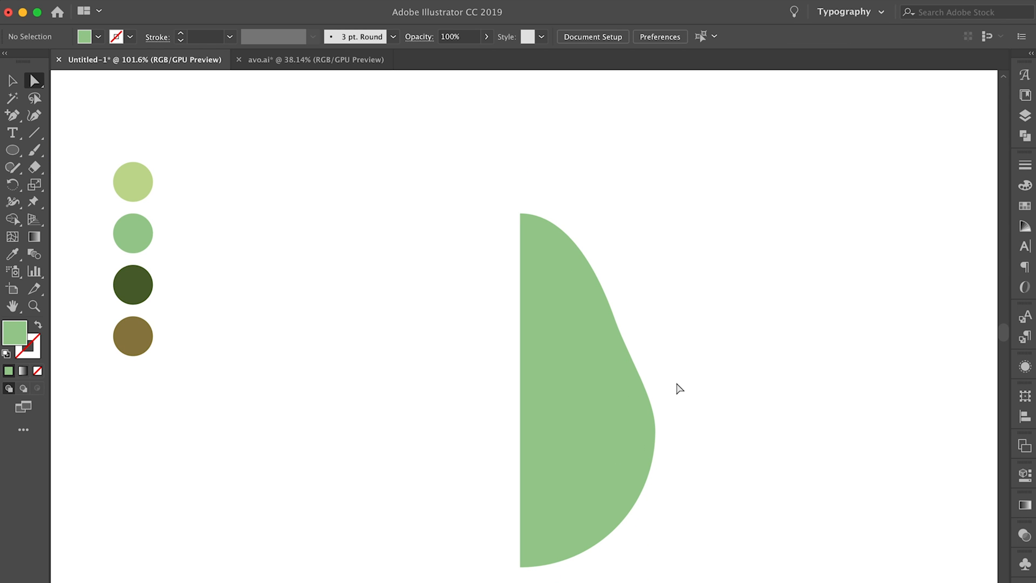
# Step: Raise the half shape's bottom anchor by 10 px and nudge its widest anchor a little further inward
pyautogui.scroll(-2, 679, 388)
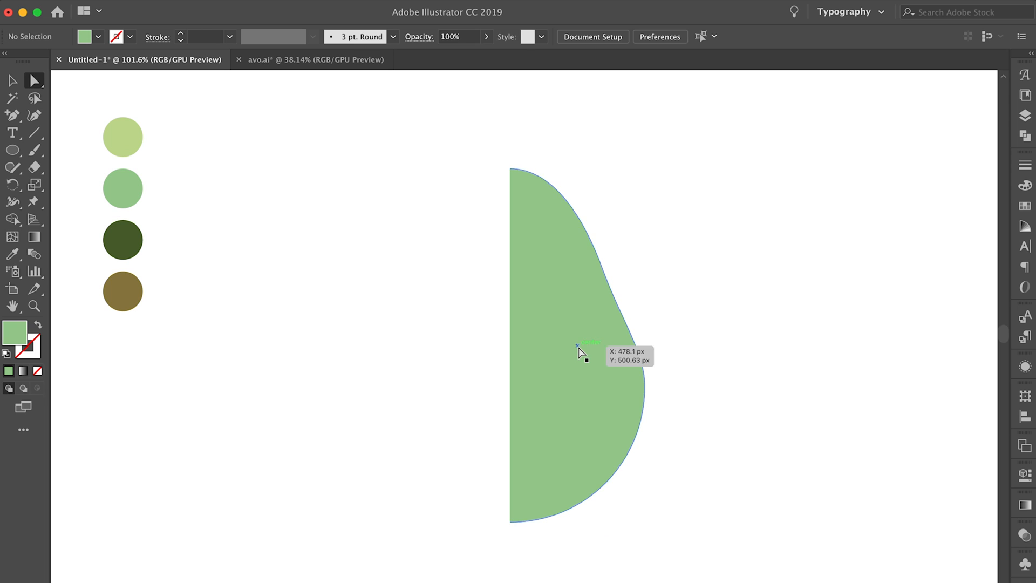
pyautogui.click(510, 517)
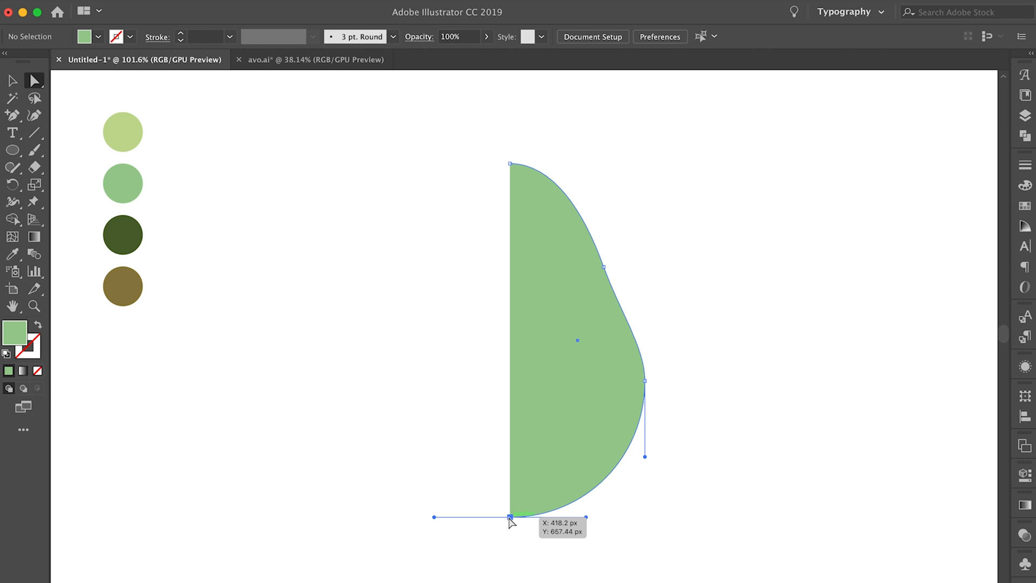
pyautogui.hotkey('shift', 'Up')
pyautogui.click(645, 381)
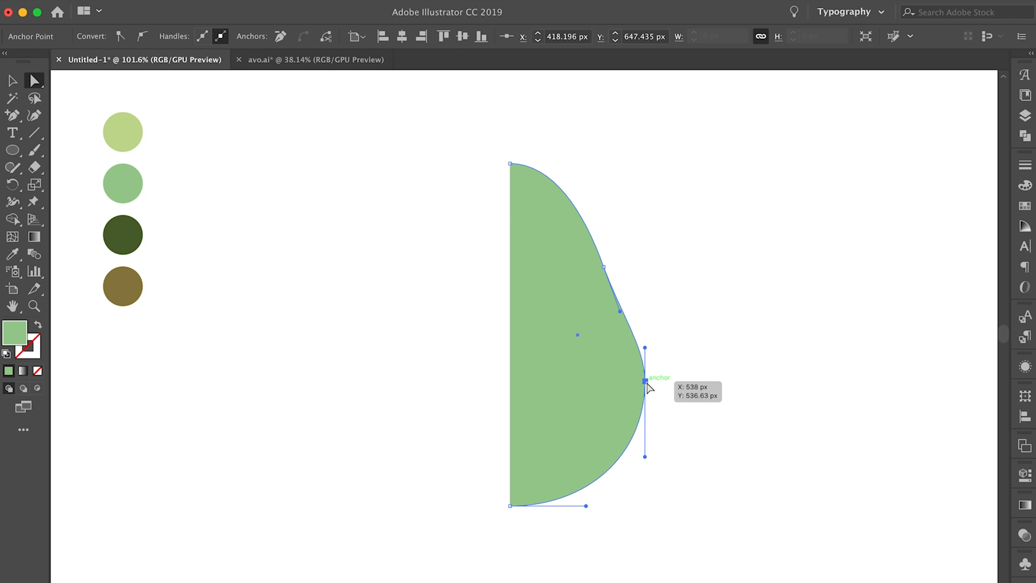
pyautogui.click(384, 332)
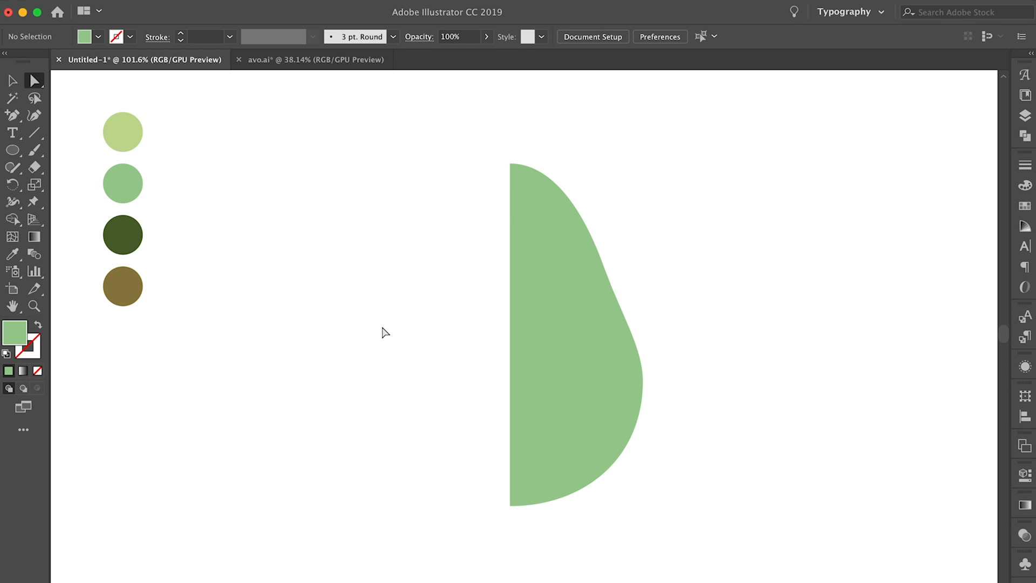
# Step: Duplicate the half-avocado horizontally to the left, about 118 px away, so the copy touches the original's straight edge
pyautogui.press('v')
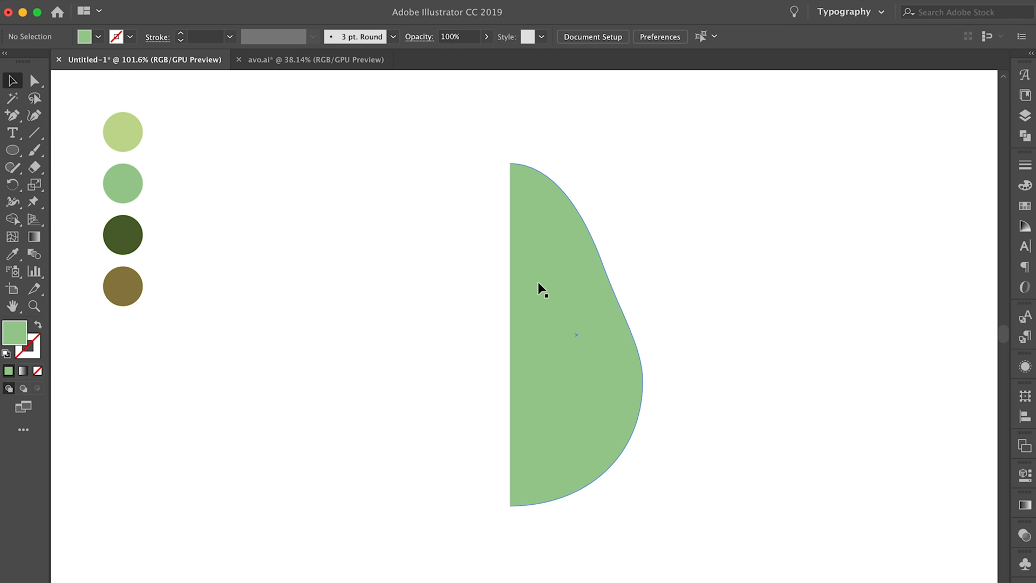
pyautogui.hotkey('shift', 'alt')
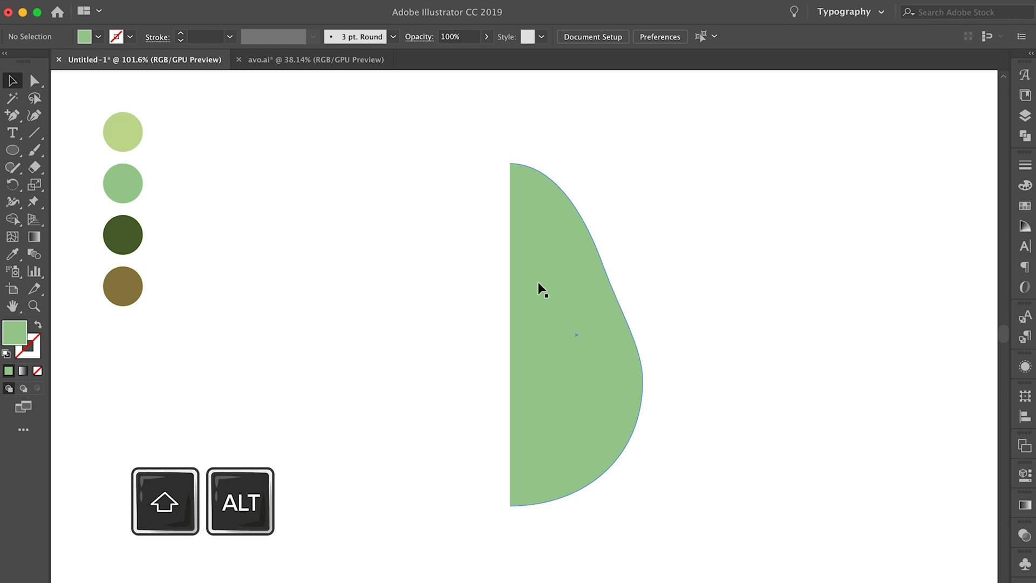
pyautogui.moveTo(557, 296); pyautogui.dragTo(430, 323)
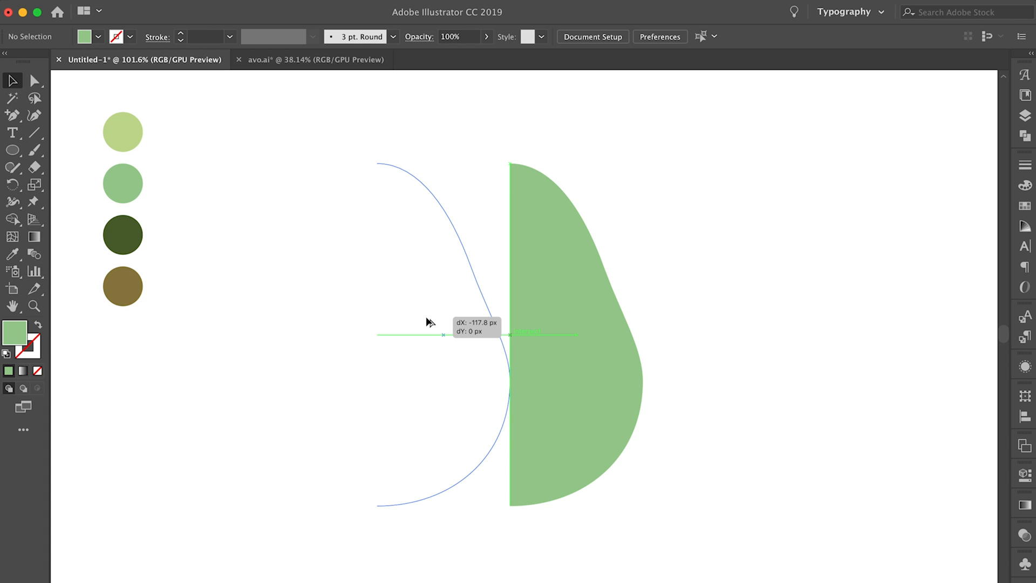
pyautogui.moveTo(426, 318); pyautogui.dragTo(426, 319)
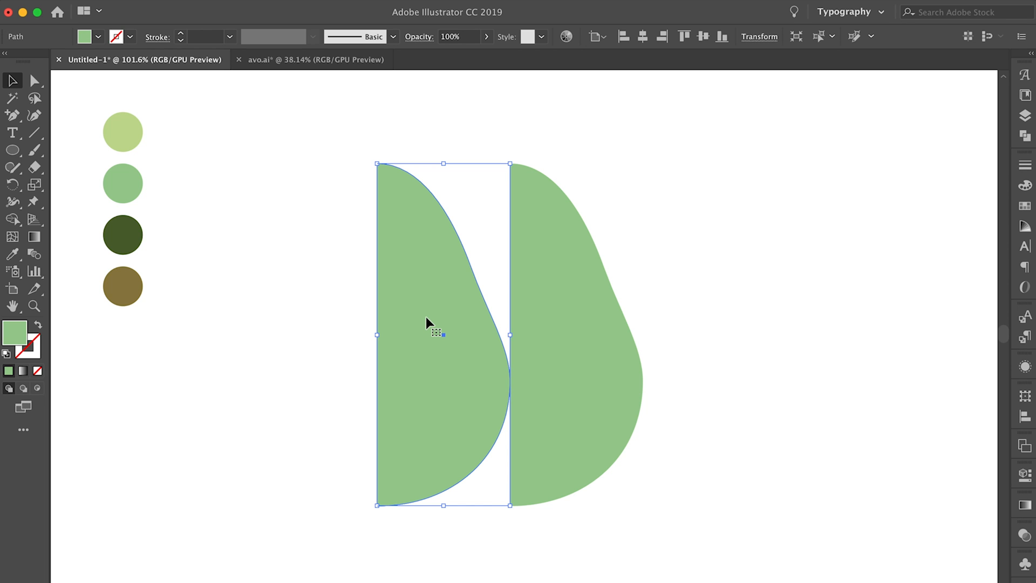
# Step: Reflect the duplicated half-avocado across the vertical axis so the two halves form a symmetrical avocado shape
pyautogui.rightClick(426, 317)
pyautogui.moveTo(503, 525)
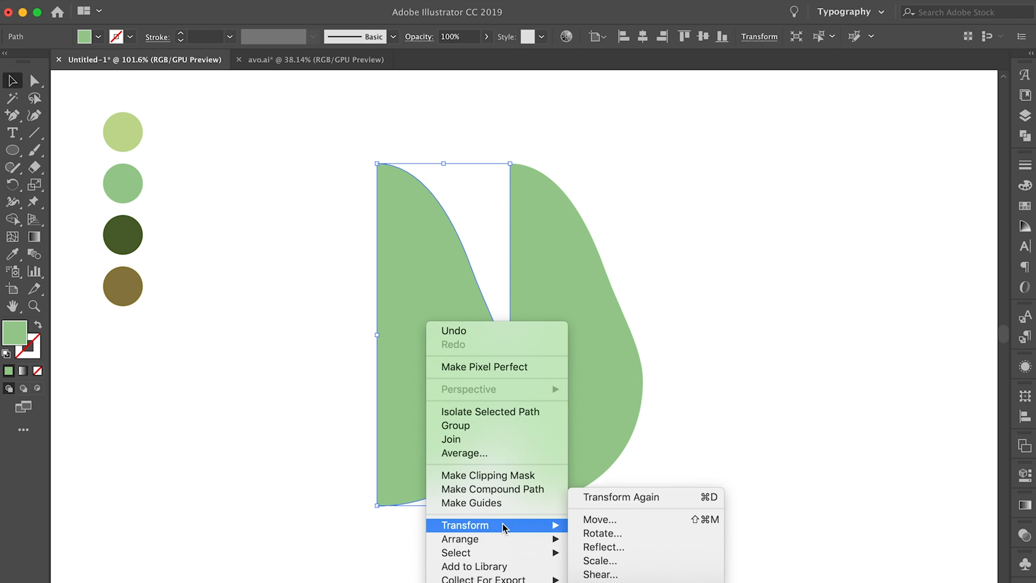
pyautogui.click(587, 548)
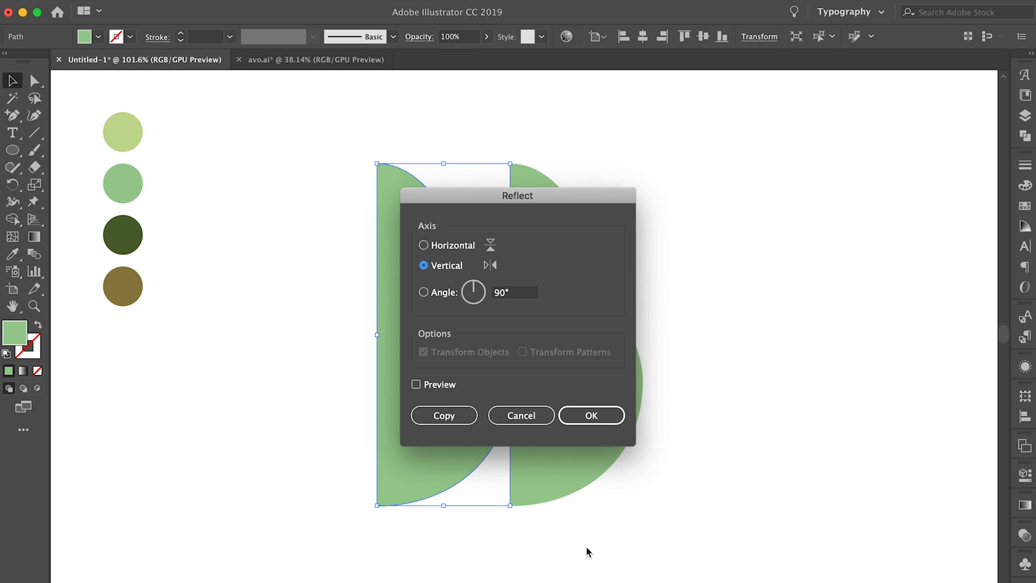
pyautogui.press('Return')
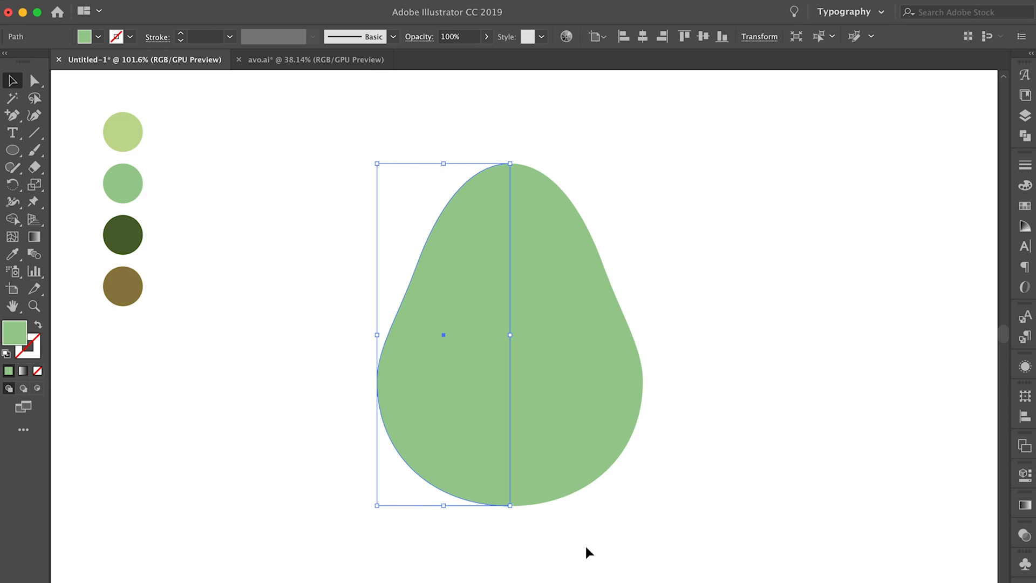
pyautogui.click(311, 309)
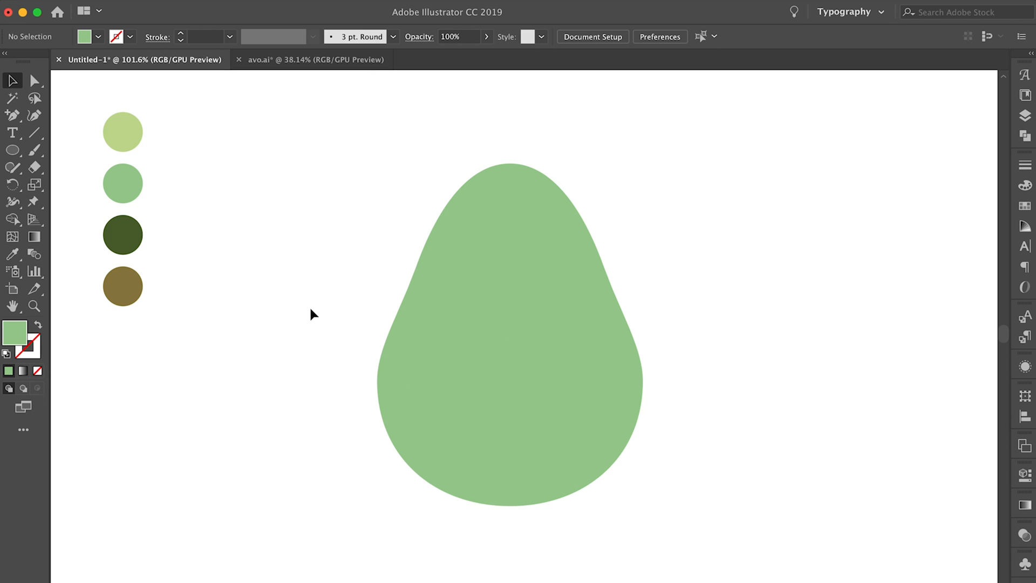
pyautogui.click(421, 331)
pyautogui.click(540, 358)
pyautogui.click(451, 351)
pyautogui.click(294, 258)
pyautogui.click(432, 305)
pyautogui.click(568, 315)
pyautogui.click(277, 178)
# Step: Select both avocado halves and join their open ends into a single closed path
pyautogui.moveTo(371, 195); pyautogui.dragTo(633, 331)
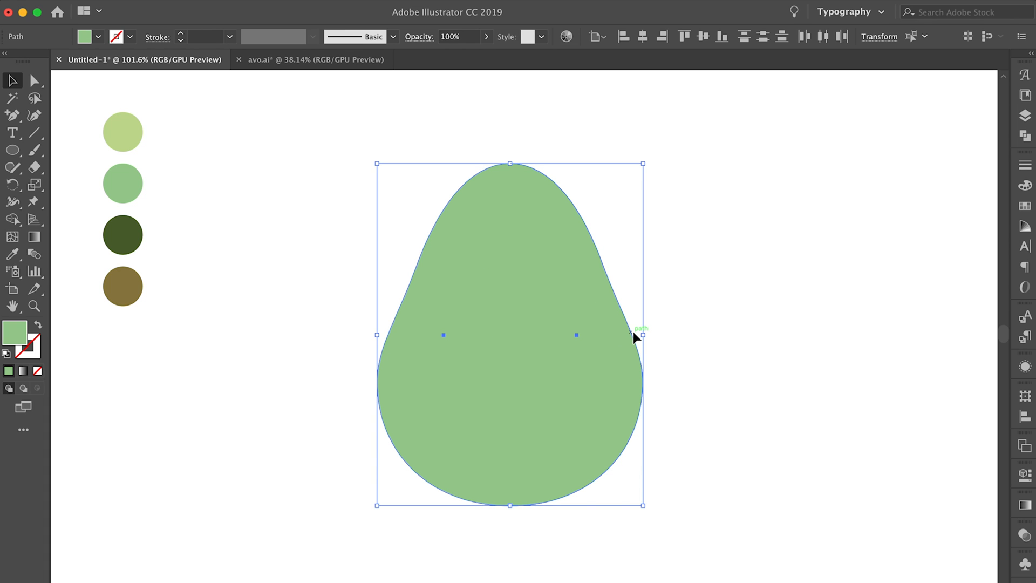
pyautogui.press('super+j')
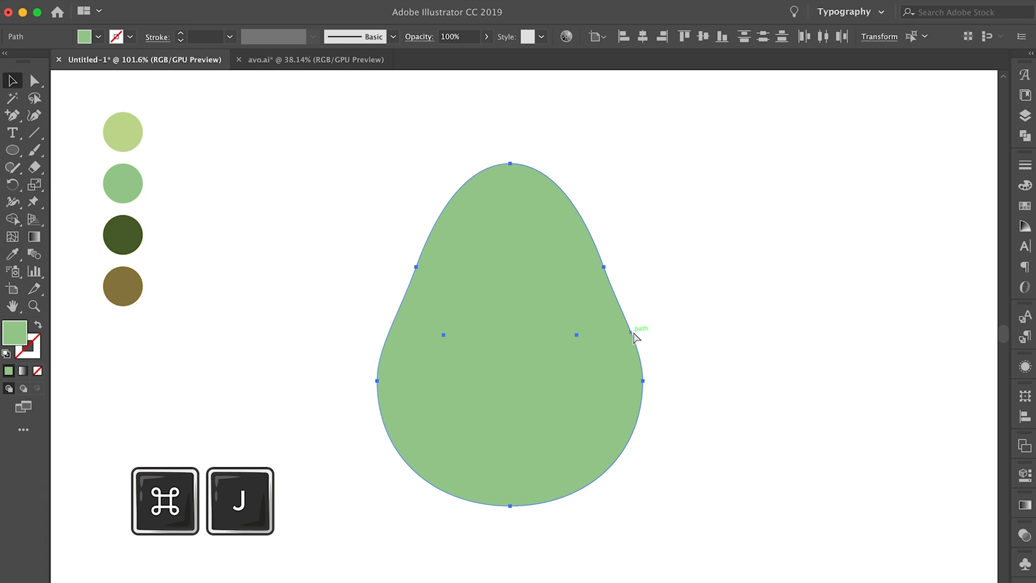
pyautogui.press('super+j')
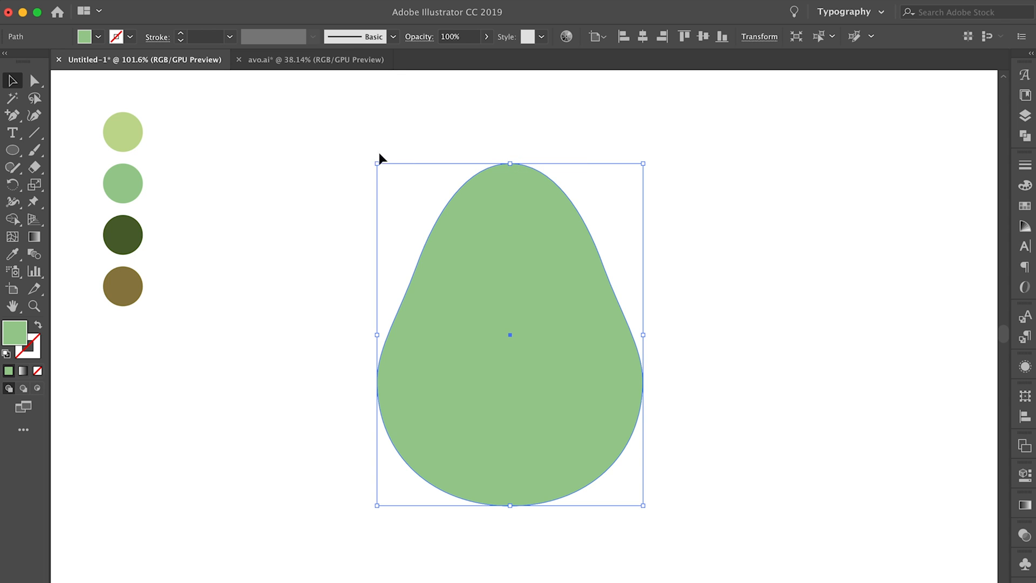
pyautogui.click(306, 218)
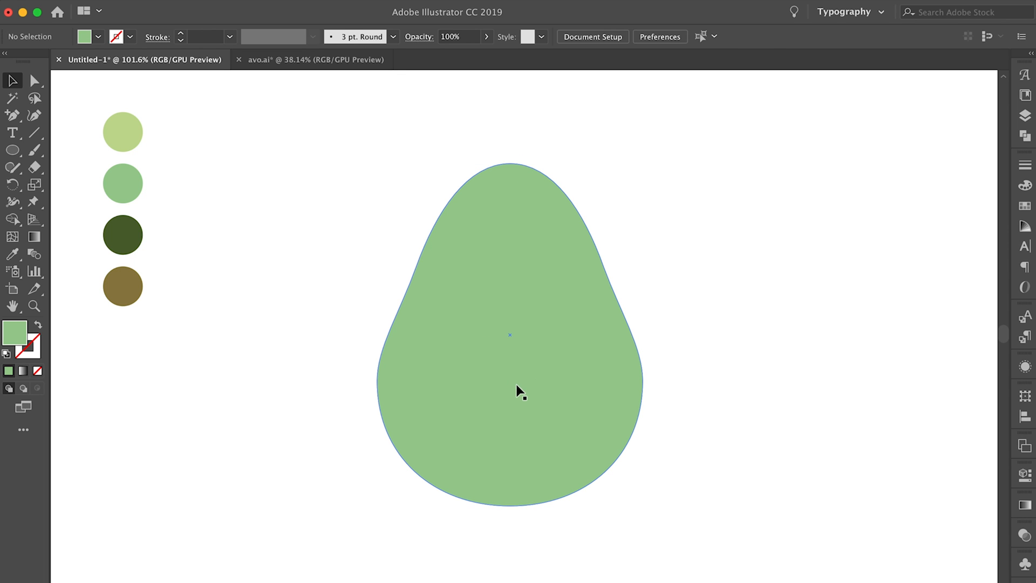
# Step: Move the joined avocado shape slightly up and to the left on the artboard
pyautogui.moveTo(517, 390); pyautogui.dragTo(541, 383)
pyautogui.moveTo(541, 384); pyautogui.dragTo(513, 377)
pyautogui.click(266, 285)
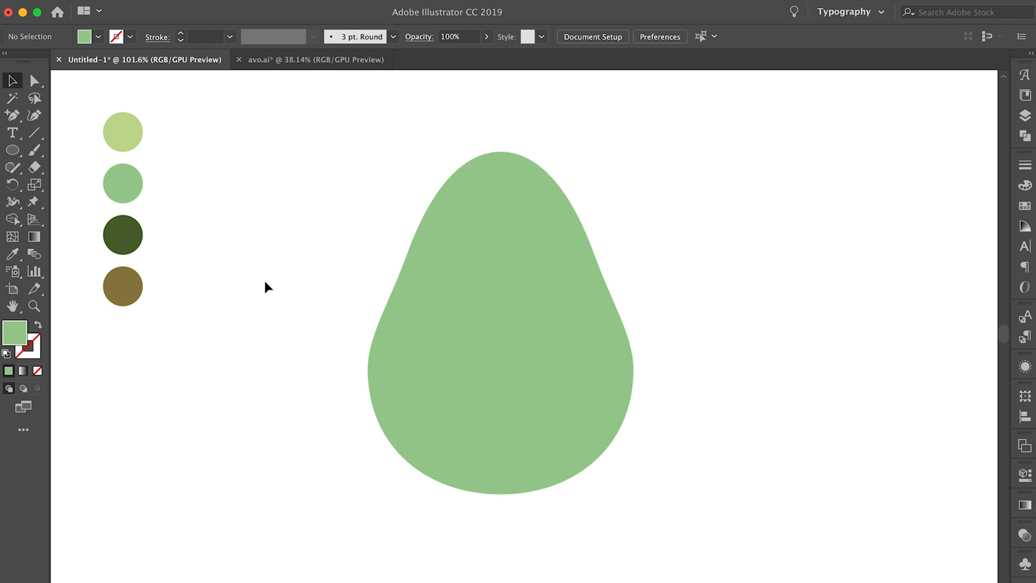
pyautogui.moveTo(434, 321); pyautogui.dragTo(432, 327)
pyautogui.click(292, 261)
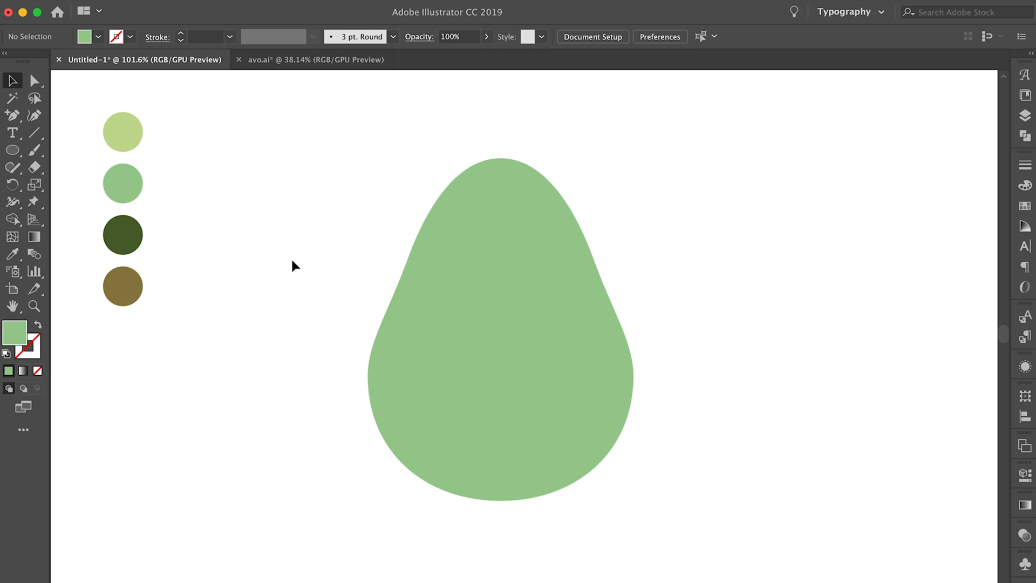
# Step: Stretch the avocado shape slightly taller from its center, keeping its width
pyautogui.click(488, 197)
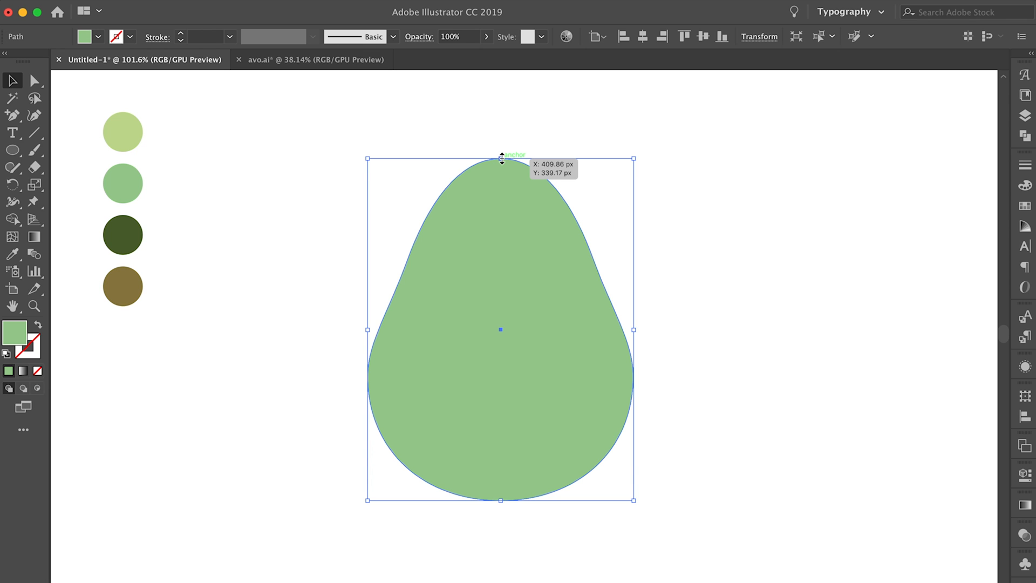
pyautogui.moveTo(502, 158); pyautogui.dragTo(486, 144)
pyautogui.click(271, 217)
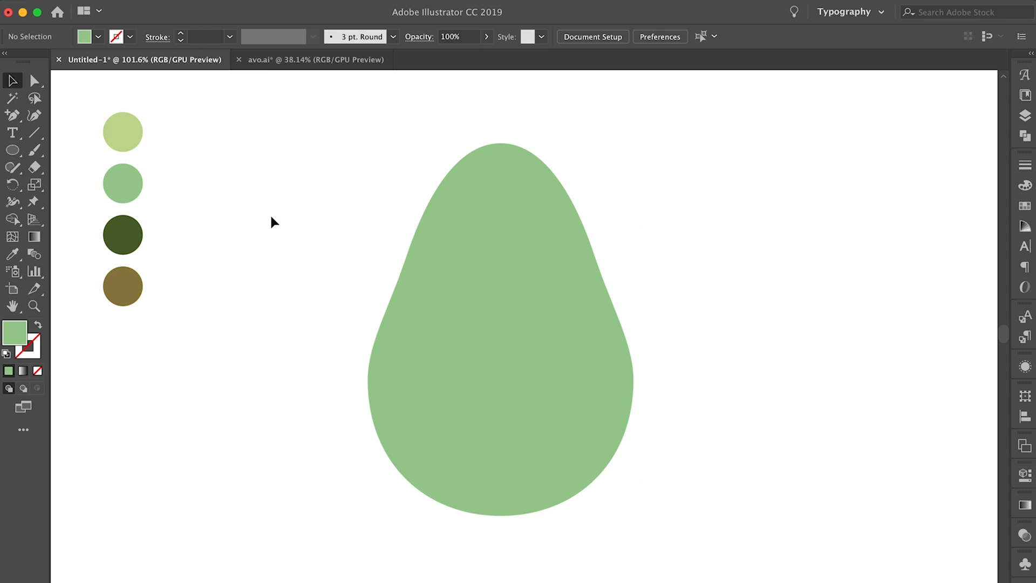
# Step: Swap the avocado's fill and stroke so it becomes a green outline without fill, and make the stroke color active
pyautogui.click(552, 293)
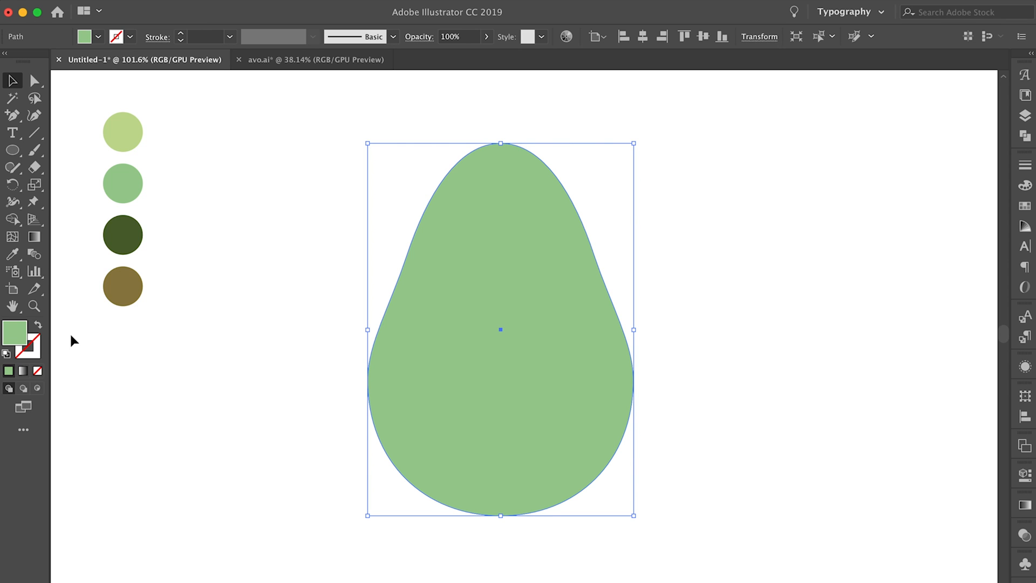
pyautogui.click(35, 325)
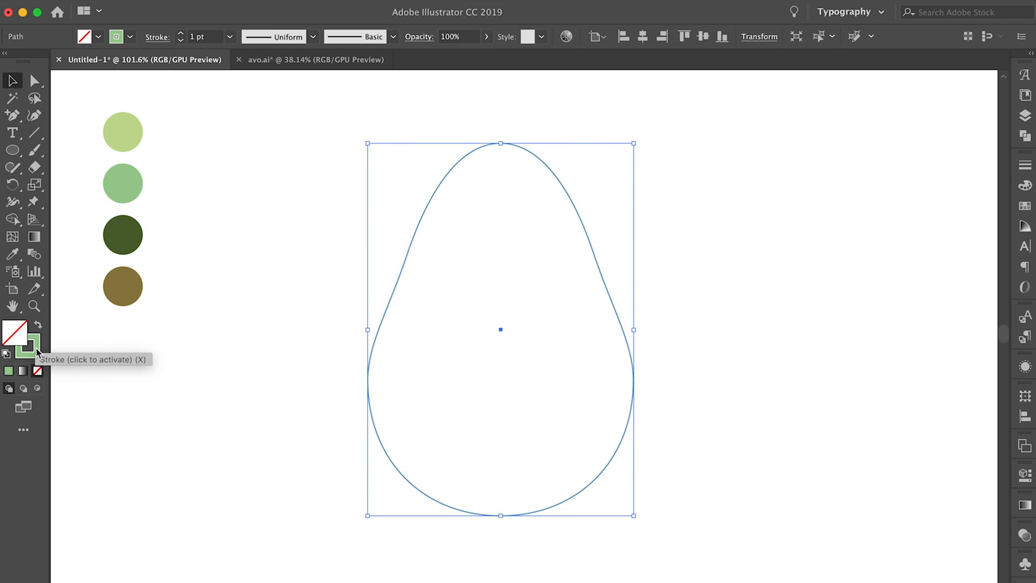
pyautogui.click(37, 344)
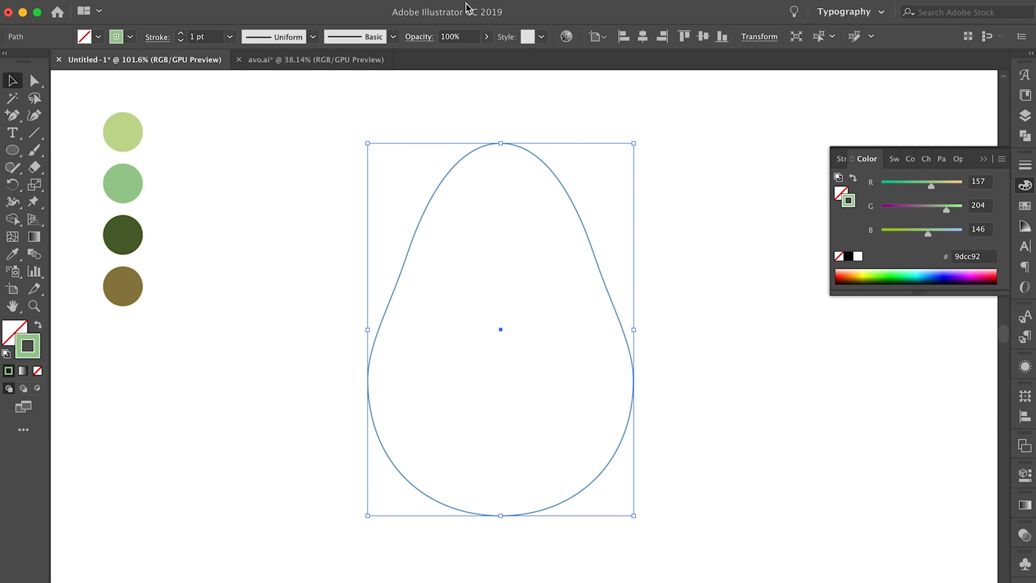
# Step: Set the avocado outline's stroke weight to 6 pt in the stroke settings
pyautogui.click(398, 1)
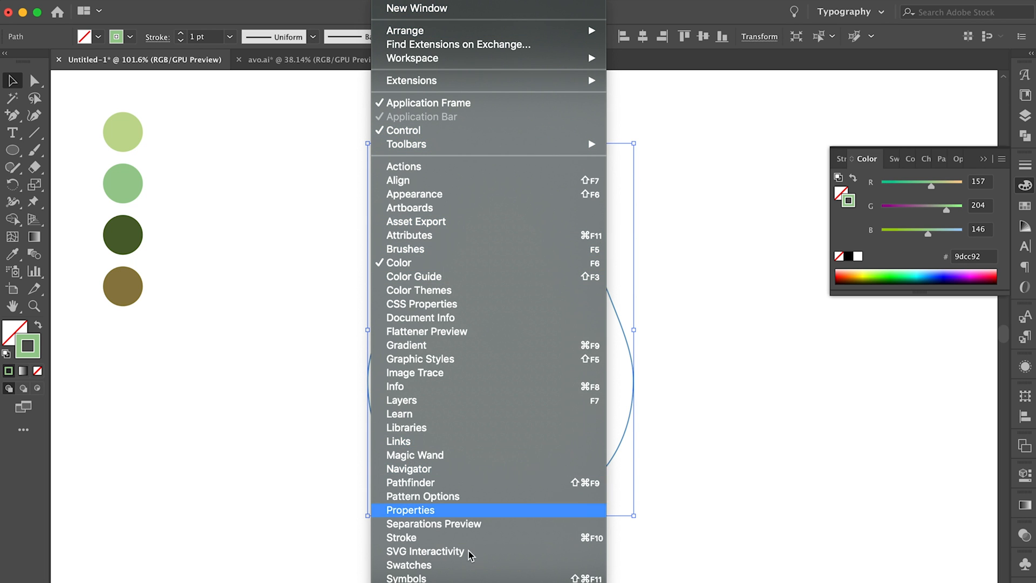
pyautogui.click(452, 539)
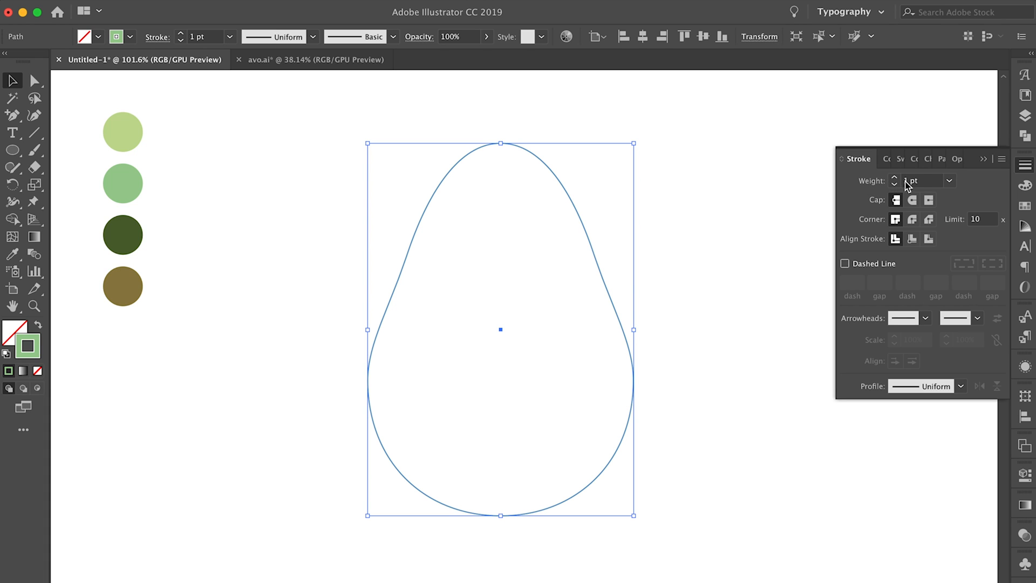
pyautogui.moveTo(925, 184); pyautogui.dragTo(880, 183)
pyautogui.press('Up')
pyautogui.press('Up')
pyautogui.press('Up')
pyautogui.press('Up')
pyautogui.press('Up')
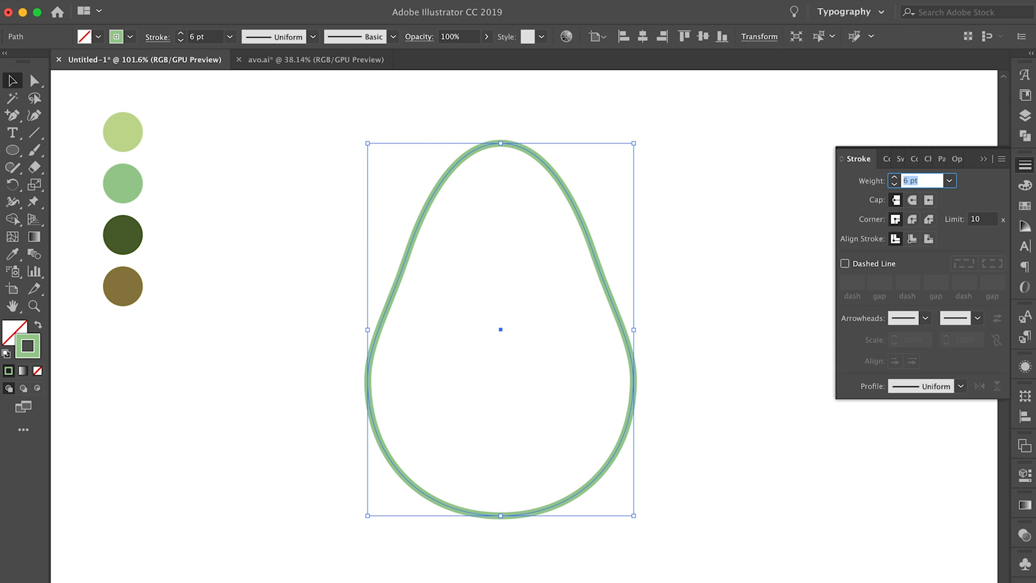
pyautogui.press('Up')
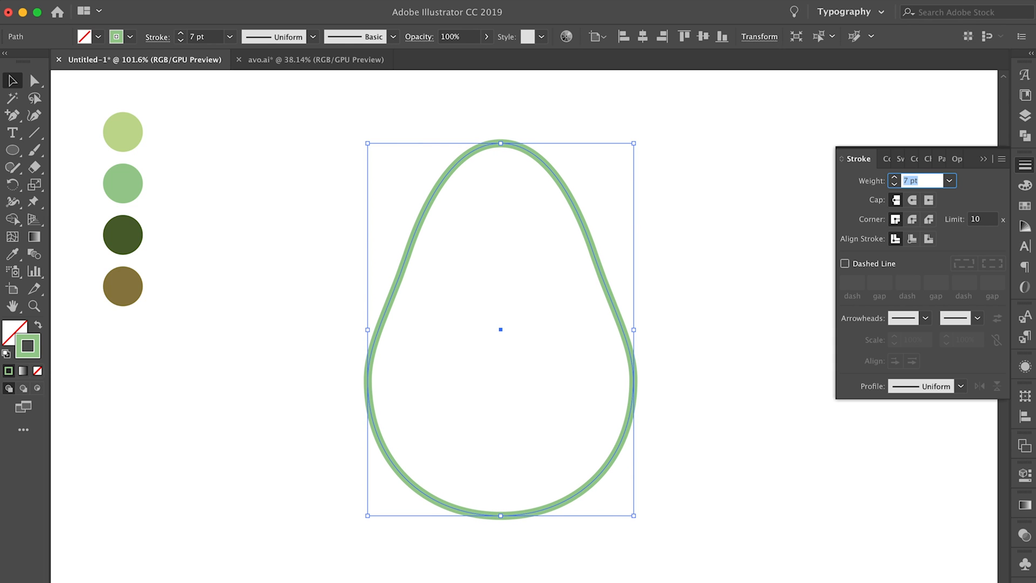
pyautogui.press('Down')
pyautogui.press('Down')
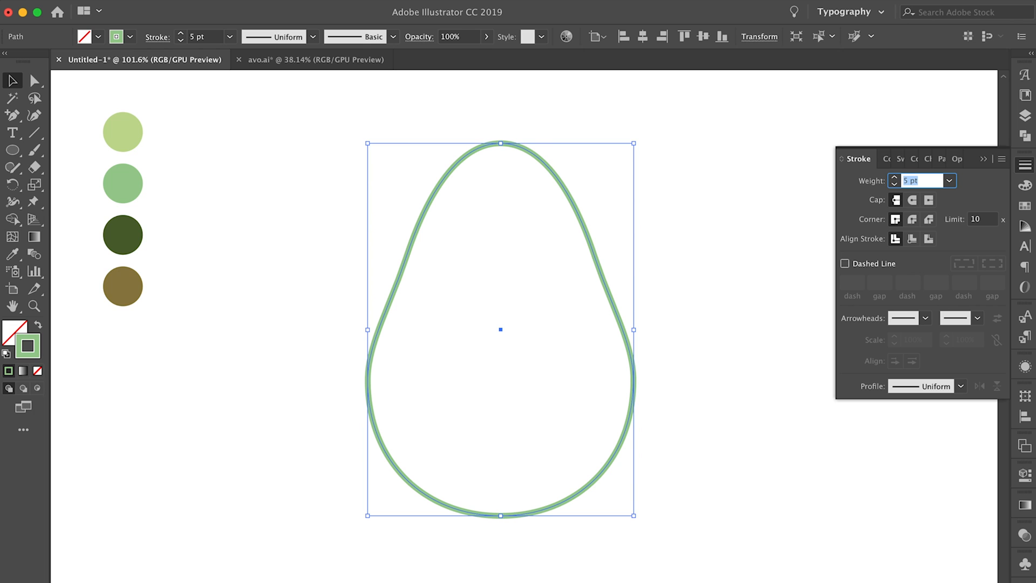
pyautogui.press('Up')
pyautogui.press('Return')
pyautogui.click(735, 286)
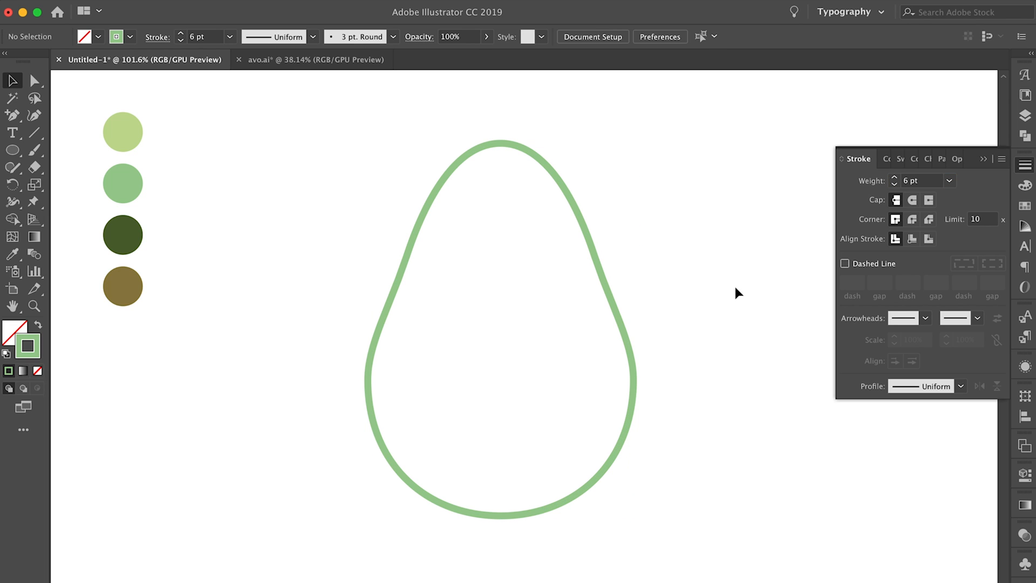
# Step: Change the avocado outline's stroke color to the near-black swatch in the grays group
pyautogui.click(614, 298)
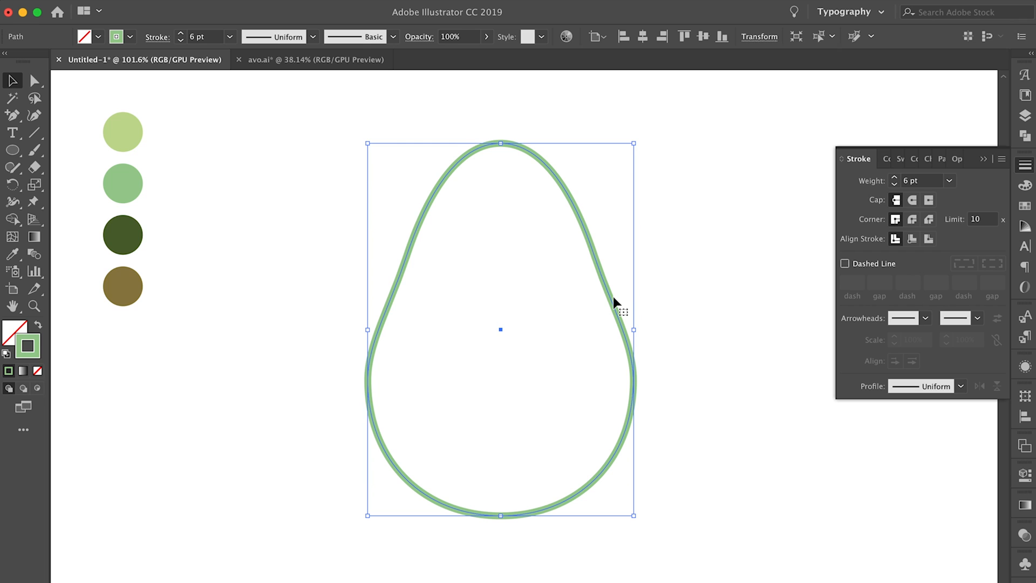
pyautogui.click(1025, 208)
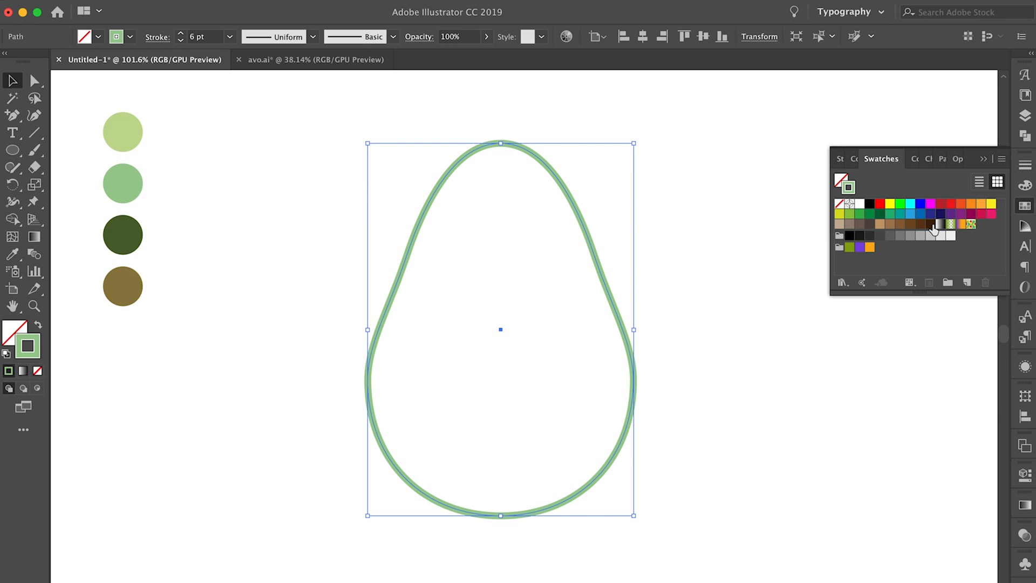
pyautogui.click(860, 237)
pyautogui.click(693, 304)
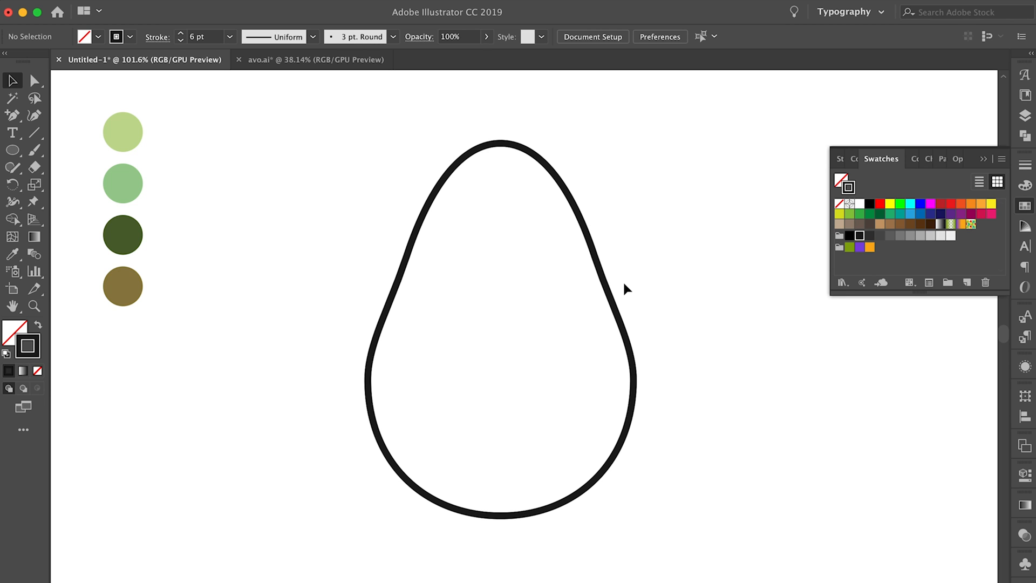
# Step: Offset the avocado outline inward by -8 px with preview on and miter joins to create a smaller inner outline
pyautogui.click(452, 172)
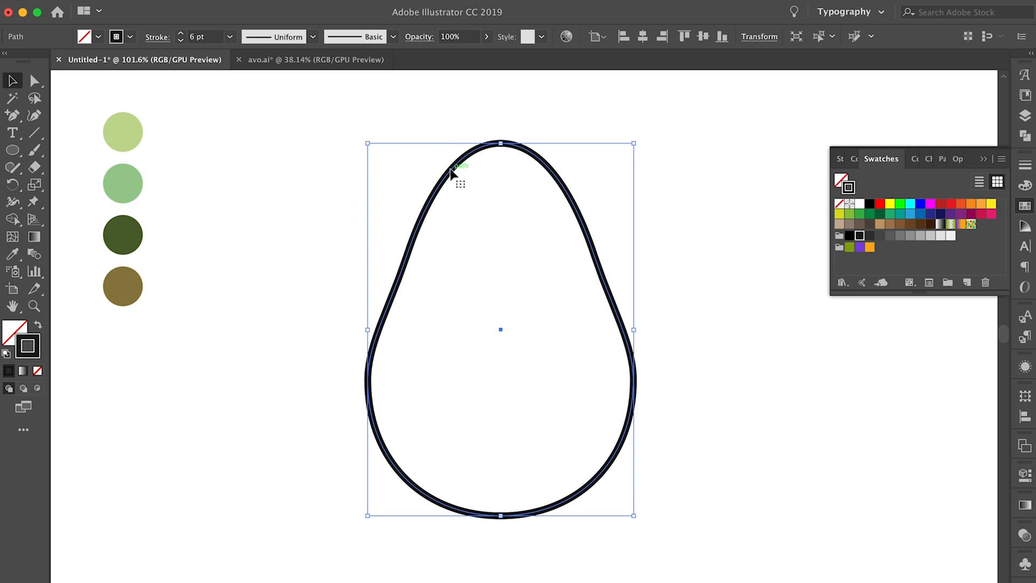
pyautogui.click(335, 169)
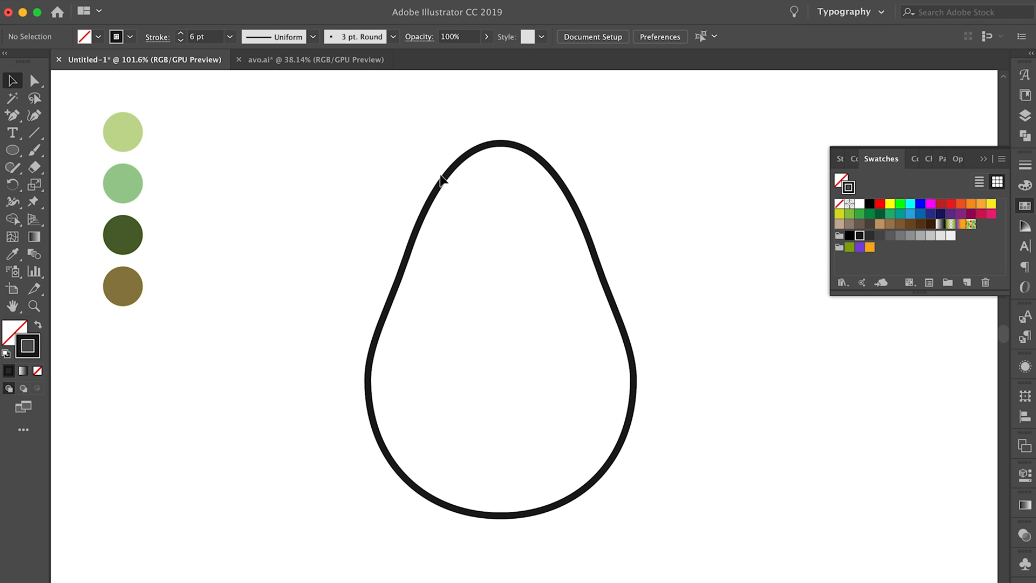
pyautogui.click(446, 184)
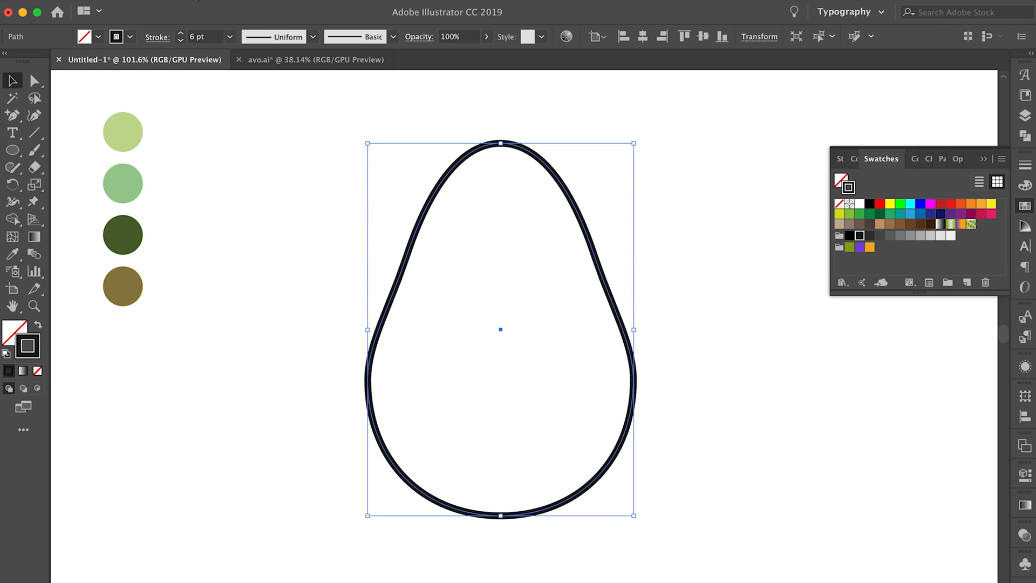
pyautogui.click(197, 1)
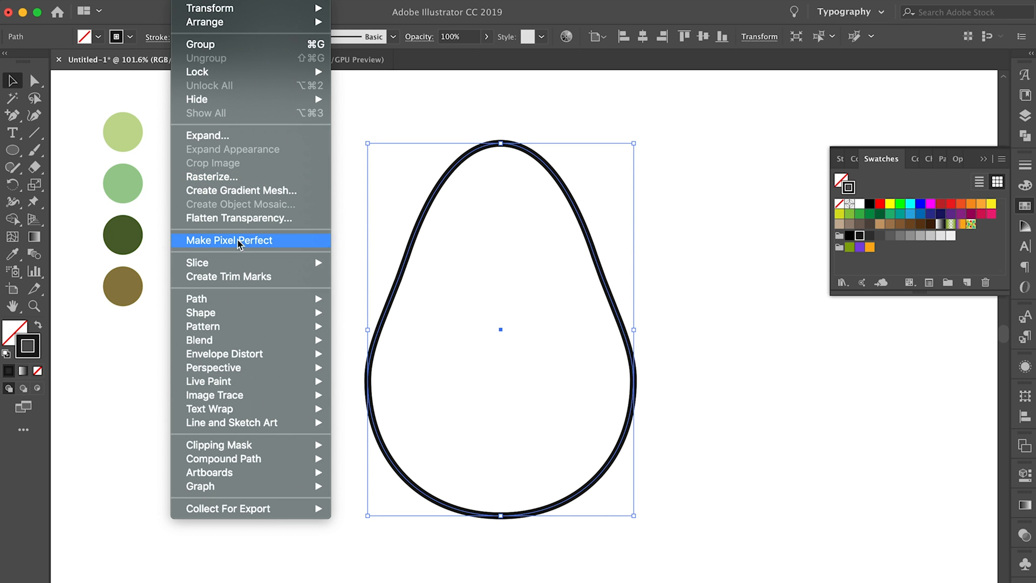
pyautogui.moveTo(262, 306)
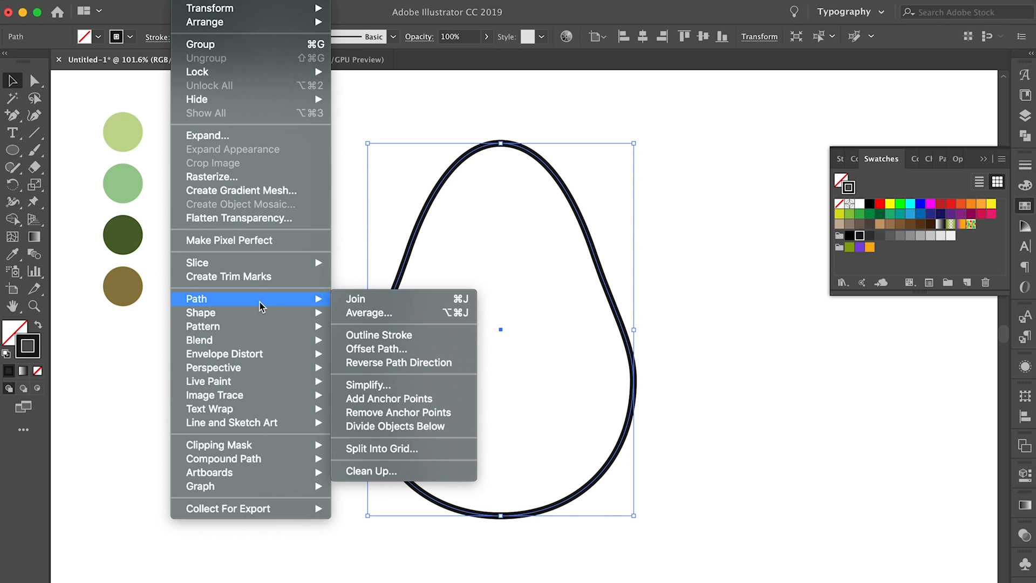
pyautogui.click(386, 350)
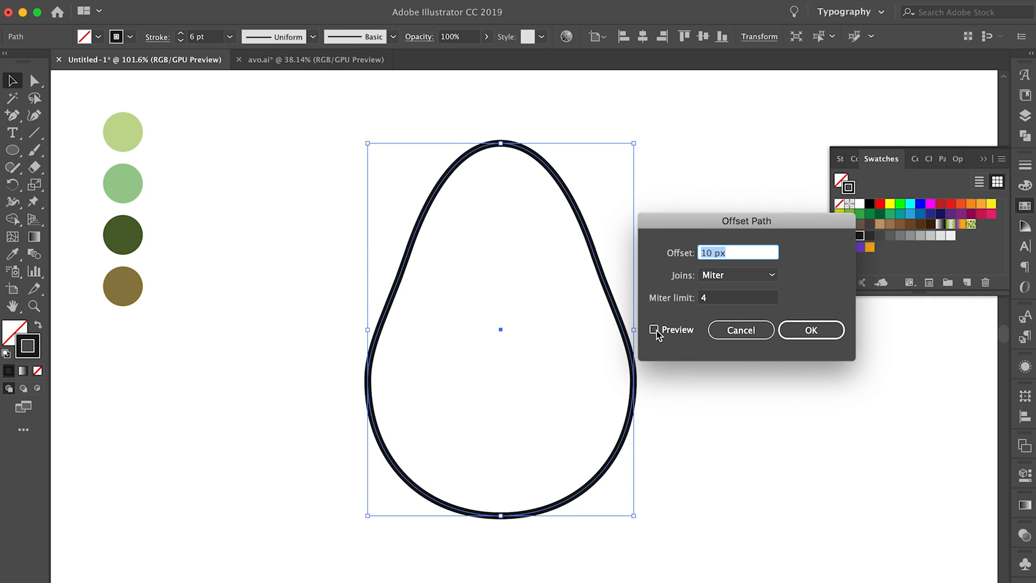
pyautogui.click(654, 330)
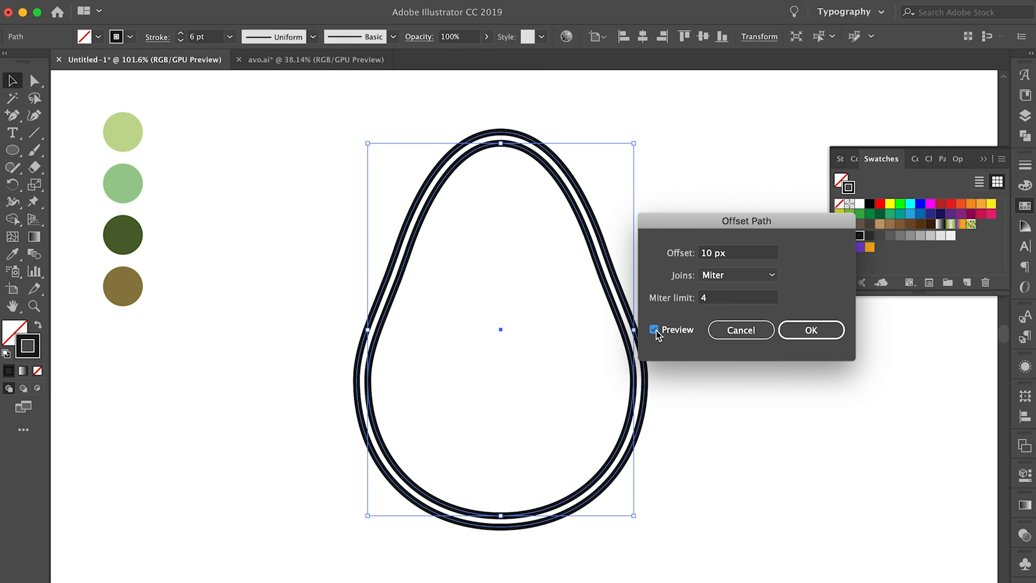
pyautogui.click(740, 254)
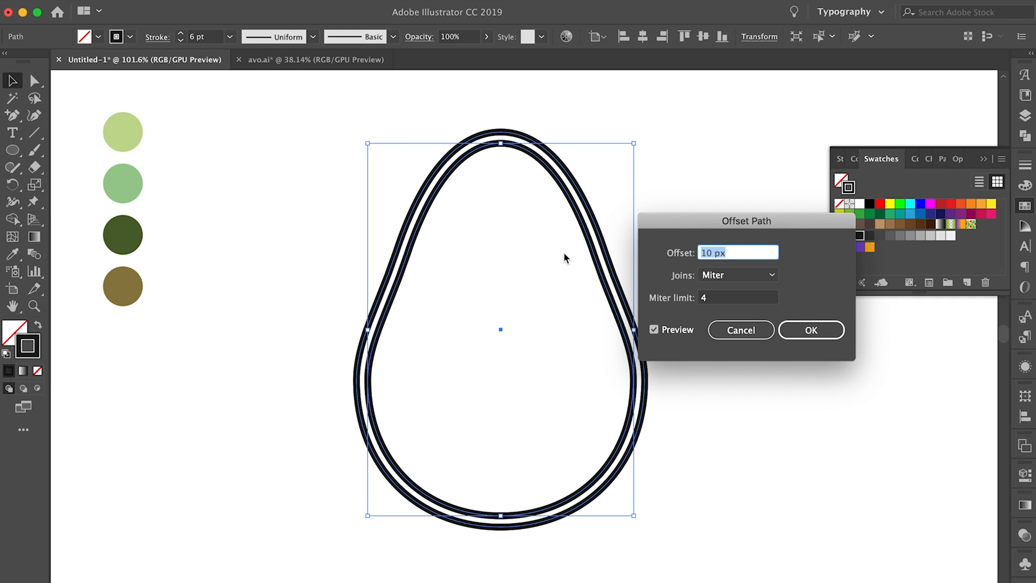
pyautogui.press('Down')
pyautogui.press('Down')
pyautogui.press('Down')
pyautogui.press('Down')
pyautogui.press('Down')
pyautogui.press('Down')
pyautogui.press('Down')
pyautogui.press('Down')
pyautogui.press('Down')
pyautogui.press('Down')
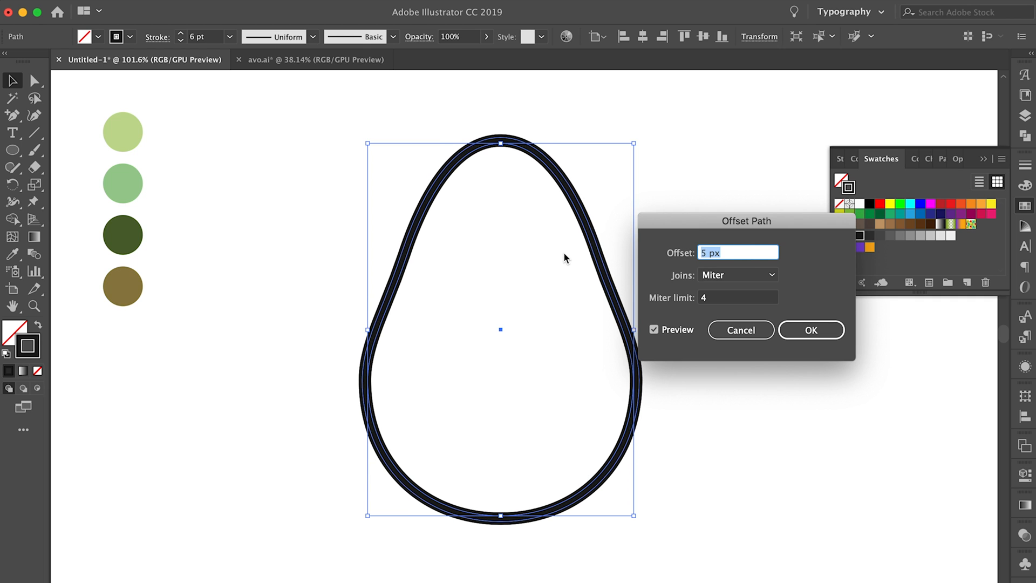
pyautogui.press('Down')
pyautogui.press('Down')
pyautogui.press('Down')
pyautogui.press('Down')
pyautogui.press('Down')
pyautogui.press('Down')
pyautogui.press('Down')
pyautogui.press('Down')
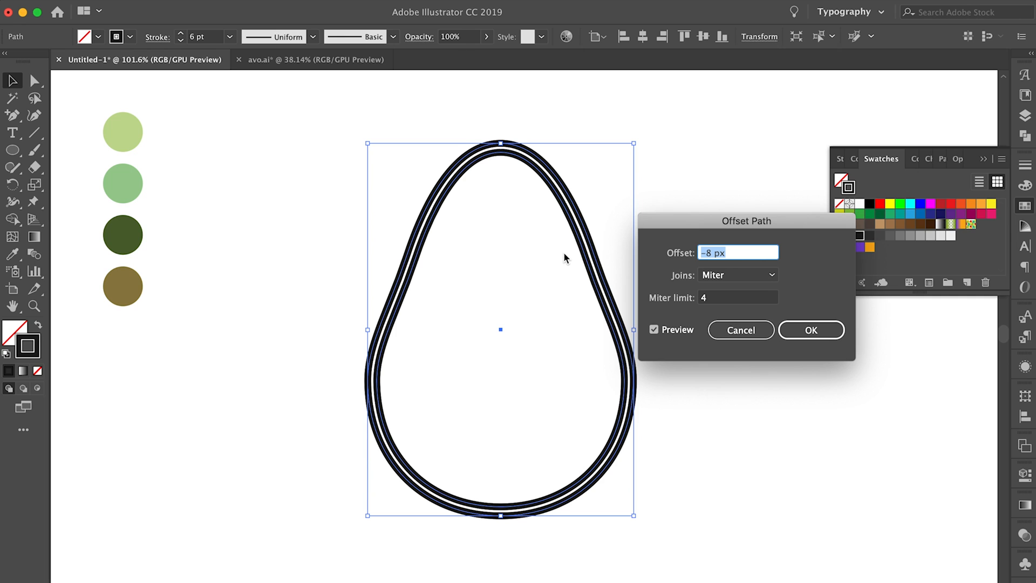
pyautogui.press('Return')
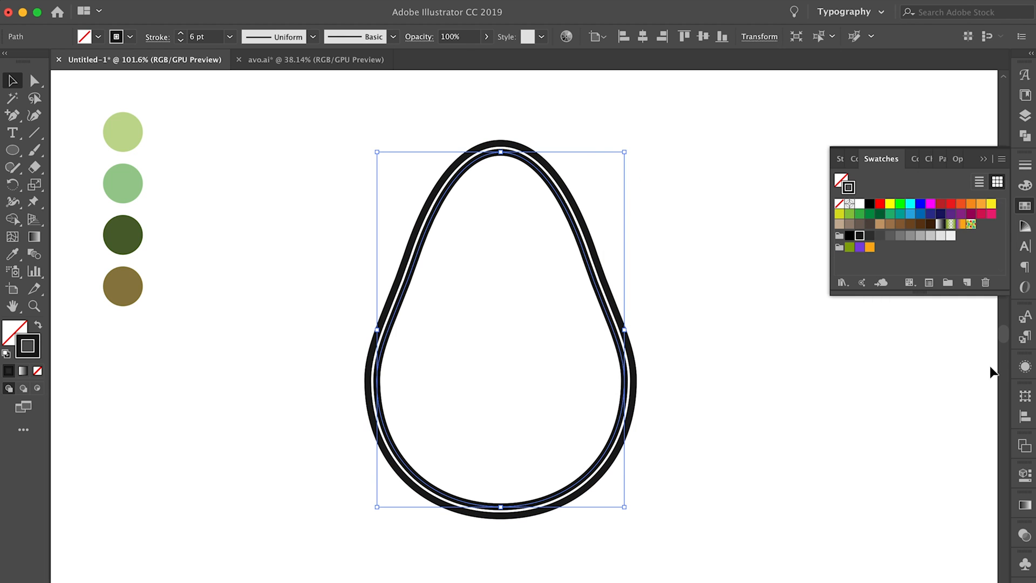
# Step: Reduce the inner avocado outline's stroke weight to 3 pt, leaving the outer outline unchanged
pyautogui.click(1026, 165)
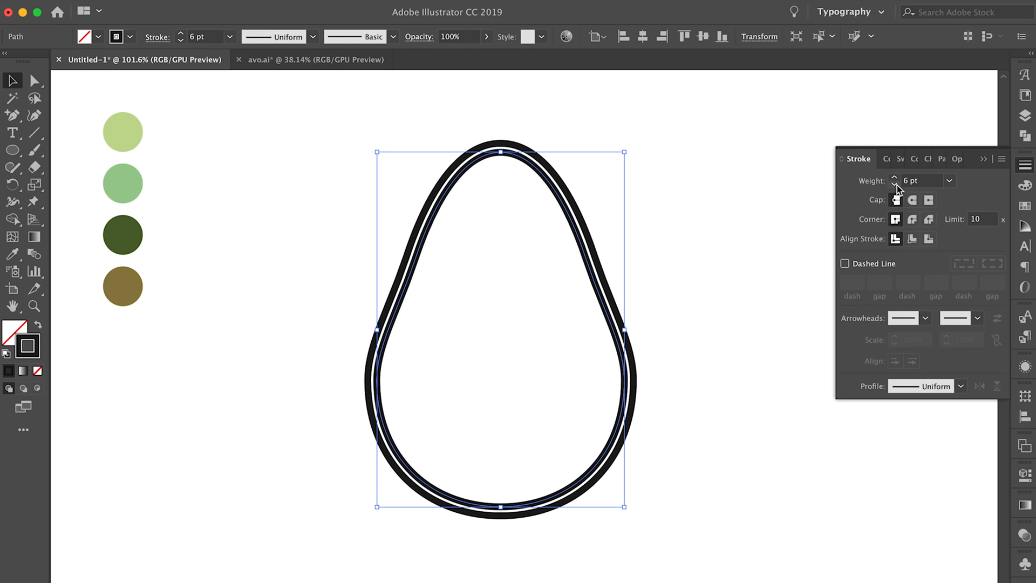
pyautogui.click(643, 241)
pyautogui.click(587, 233)
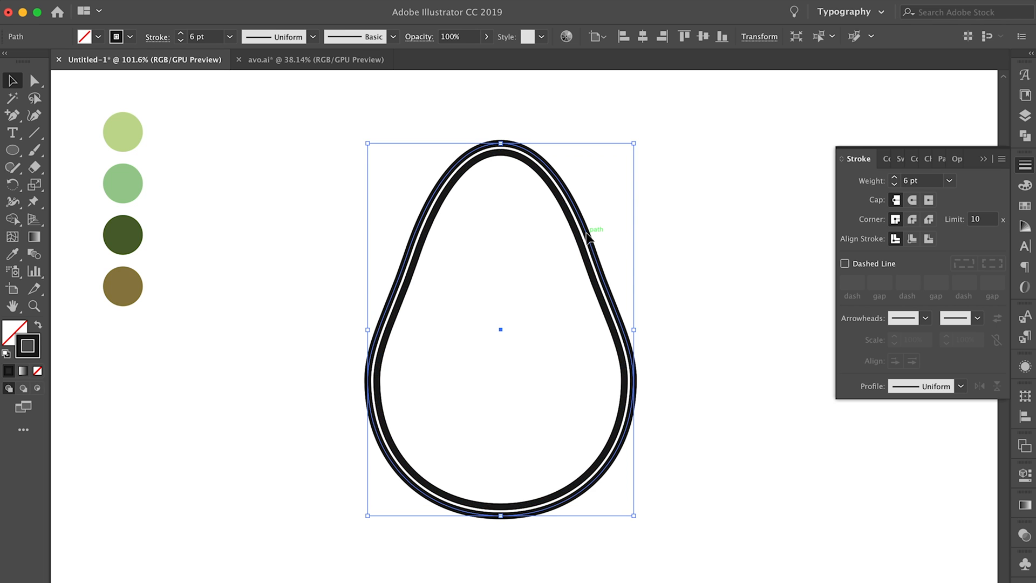
pyautogui.click(701, 242)
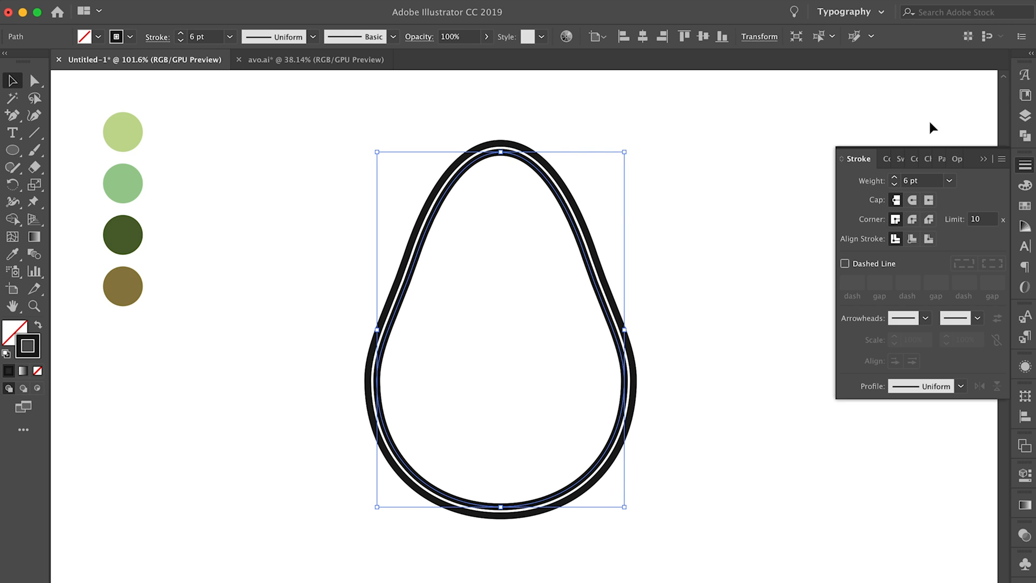
pyautogui.click(895, 185)
pyautogui.click(895, 184)
pyautogui.click(895, 185)
pyautogui.click(743, 168)
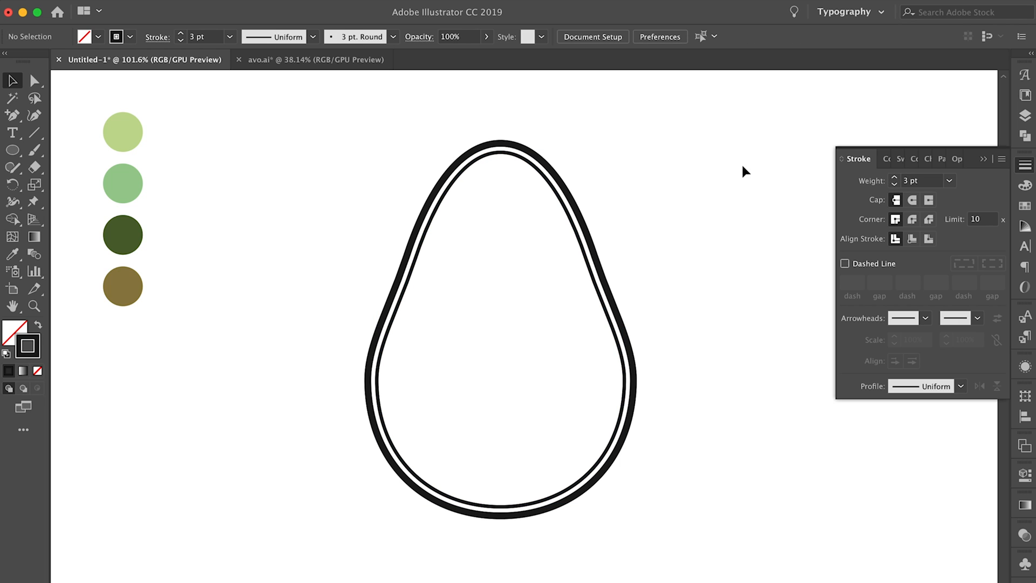
pyautogui.click(522, 161)
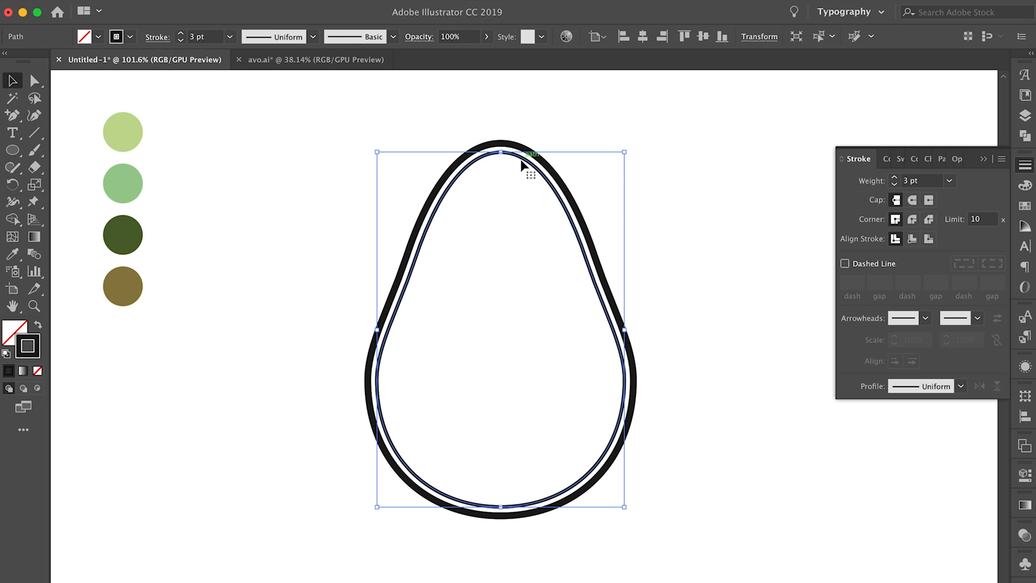
pyautogui.click(681, 178)
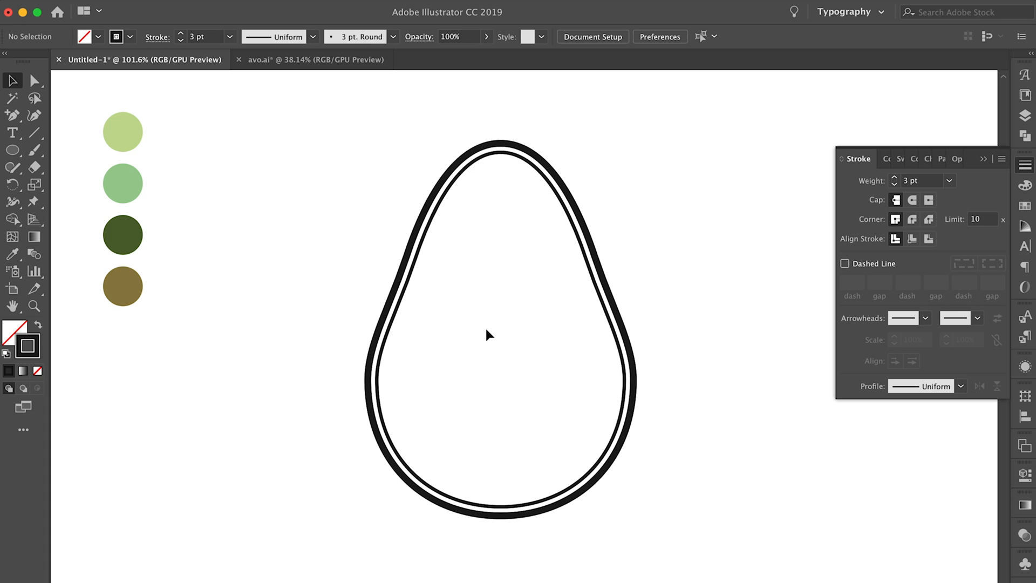
# Step: Draw a circle from its center in the lower middle of the avocado and stretch it vertically about its center into a slight oval
pyautogui.press('l')
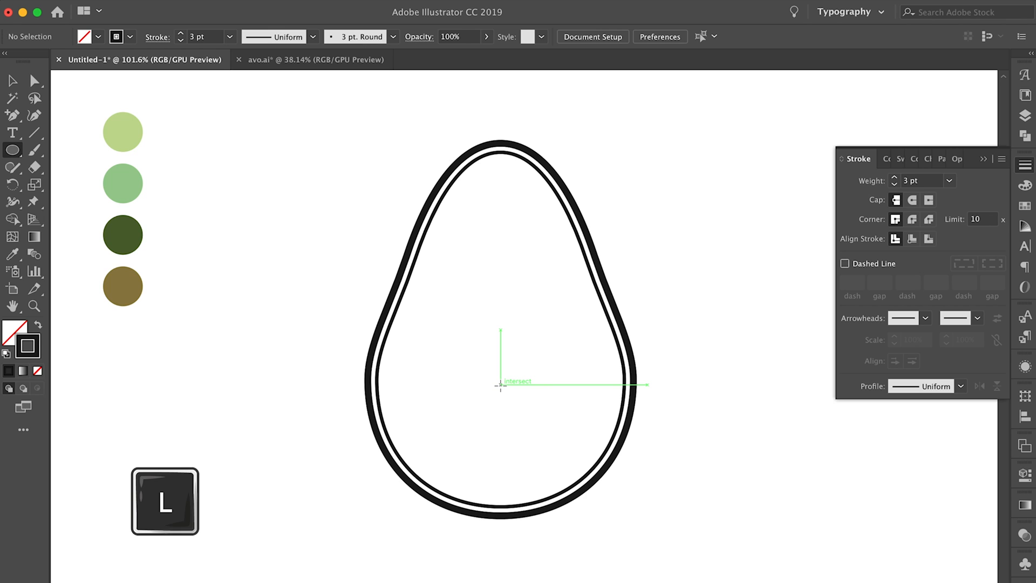
pyautogui.moveTo(501, 385); pyautogui.dragTo(561, 428)
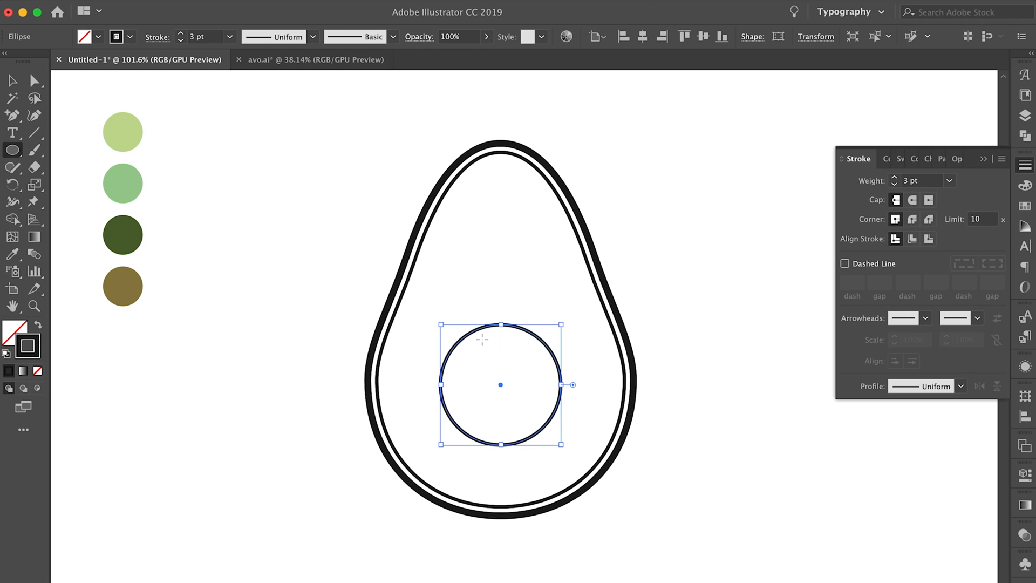
pyautogui.moveTo(502, 324); pyautogui.dragTo(502, 317)
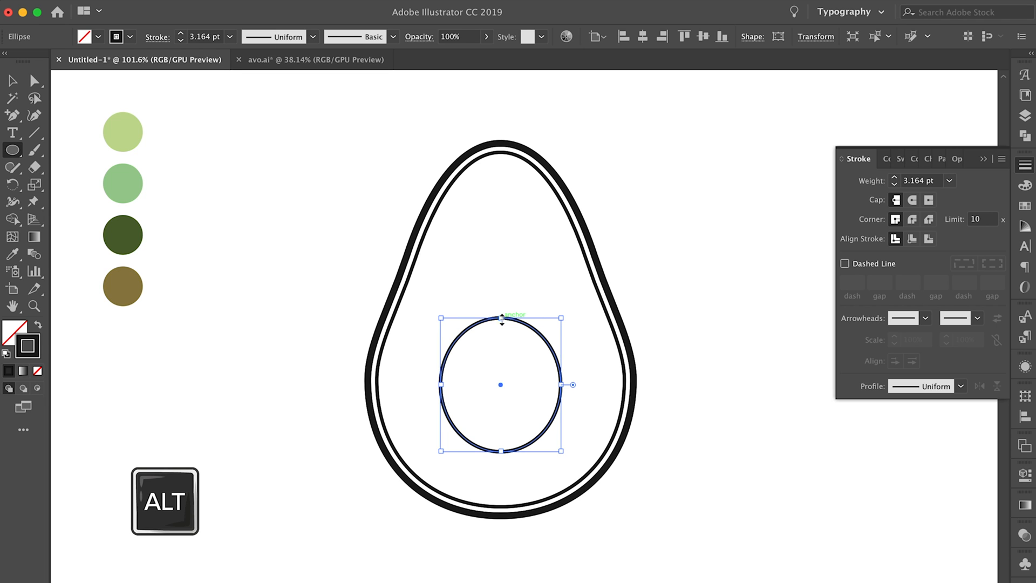
# Step: Nudge the pit oval slightly upward inside the avocado, keeping it horizontally centered
pyautogui.press('v')
pyautogui.click(255, 274)
pyautogui.click(512, 319)
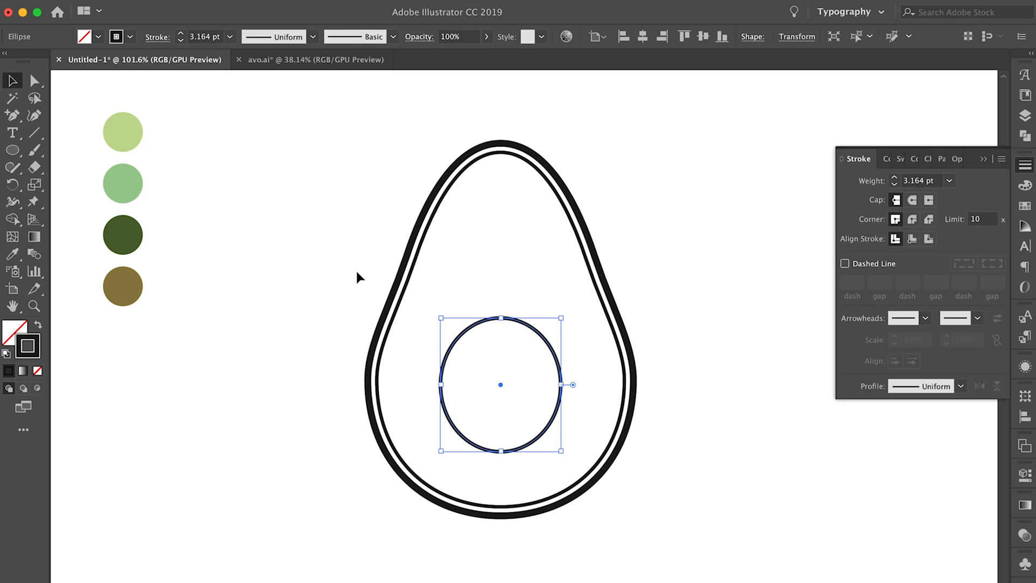
pyautogui.click(290, 240)
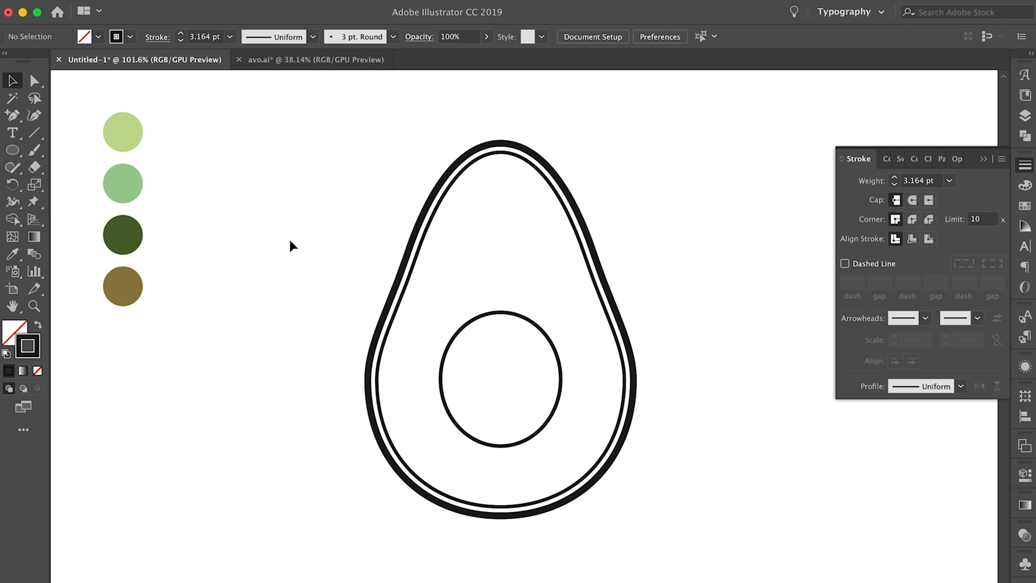
pyautogui.click(500, 312)
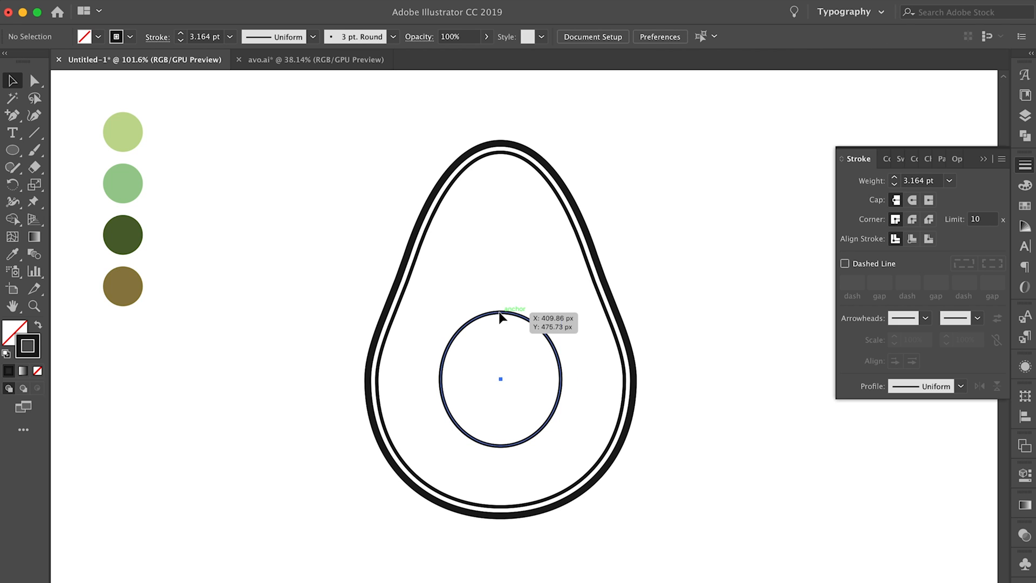
pyautogui.click(326, 264)
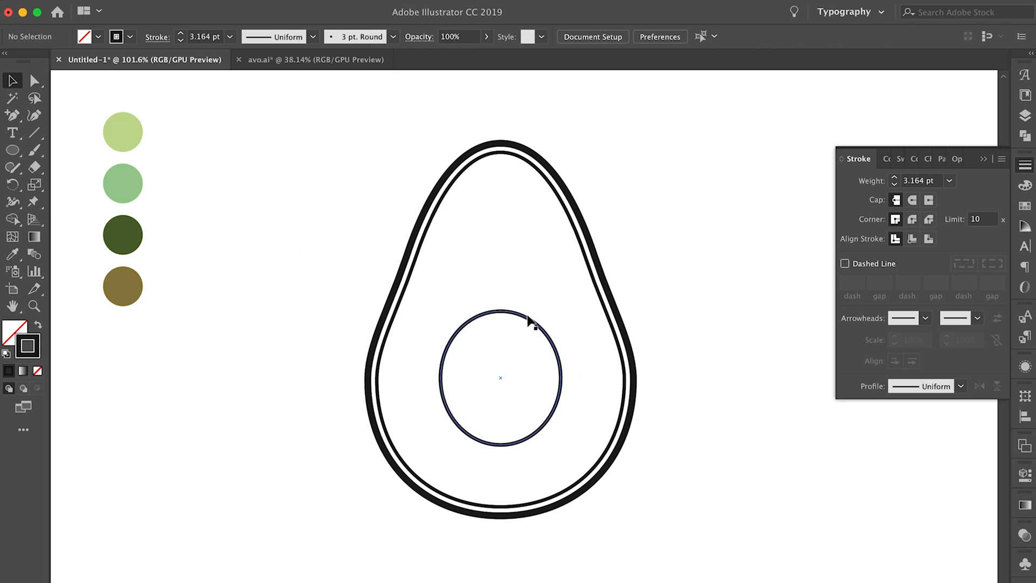
pyautogui.click(529, 320)
pyautogui.click(348, 264)
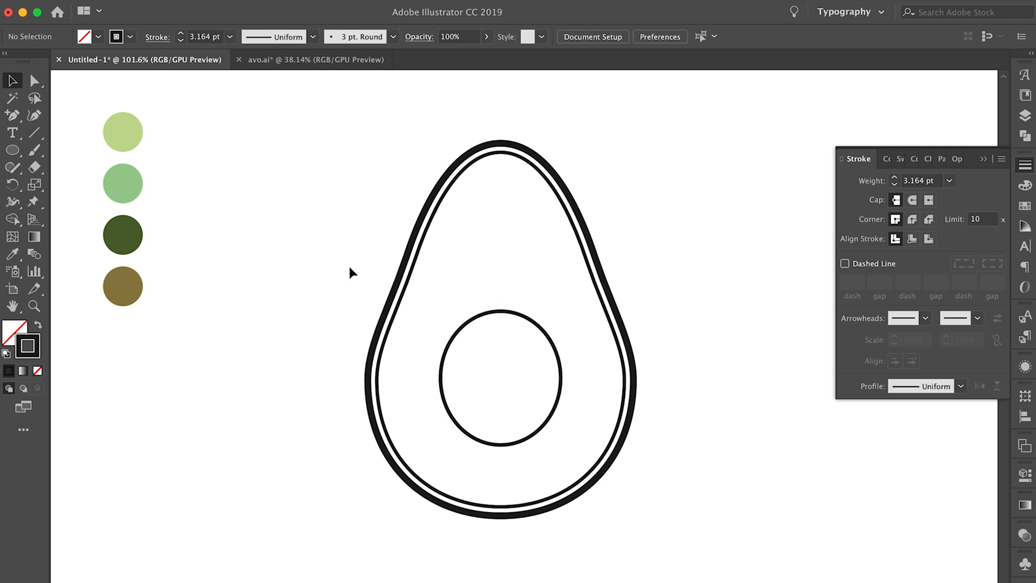
# Step: Match the pit oval's stroke to the outer avocado outline's 6 pt stroke with the Eyedropper
pyautogui.click(536, 323)
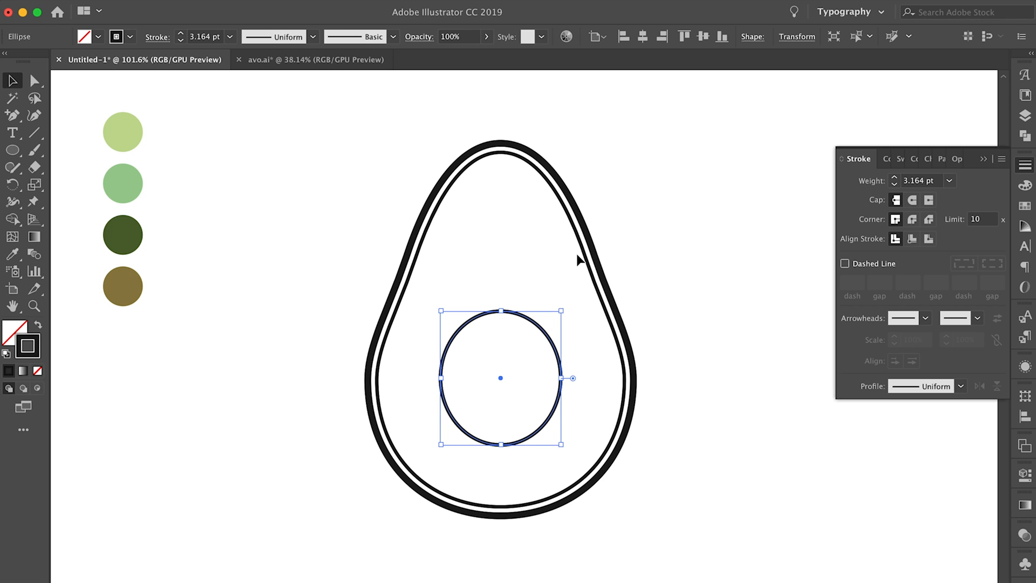
pyautogui.click(13, 254)
pyautogui.press('i')
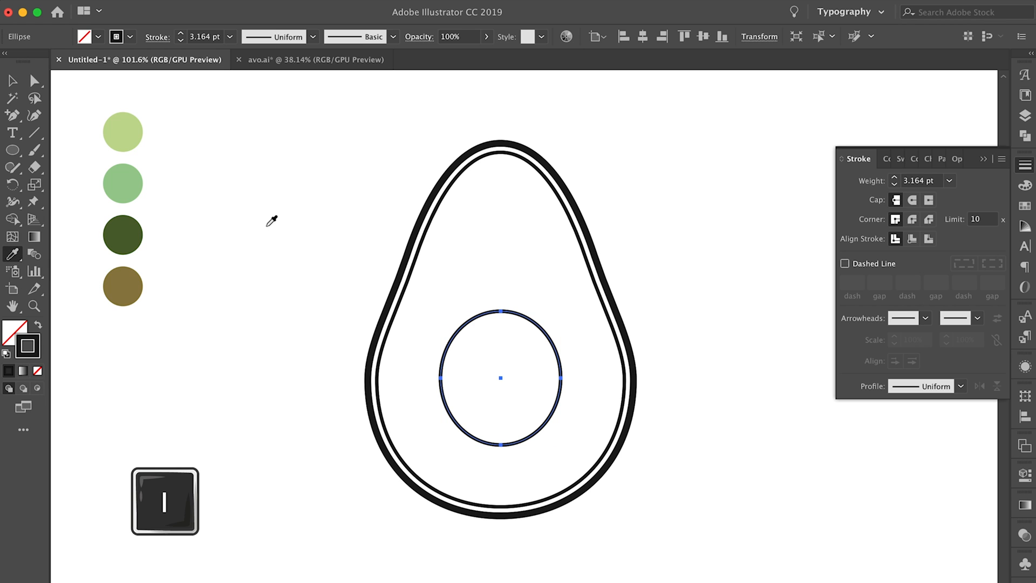
pyautogui.click(413, 240)
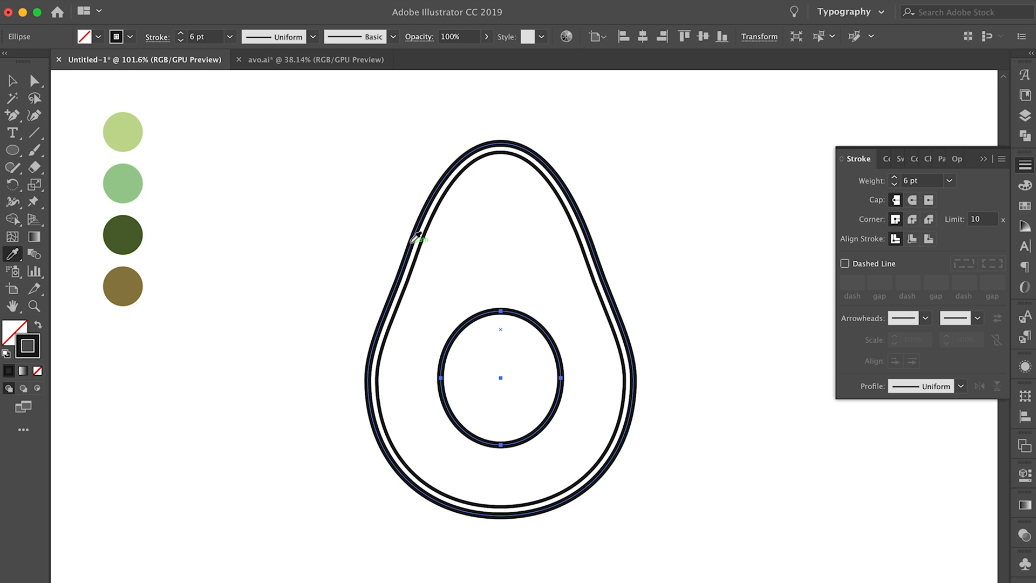
pyautogui.press('v')
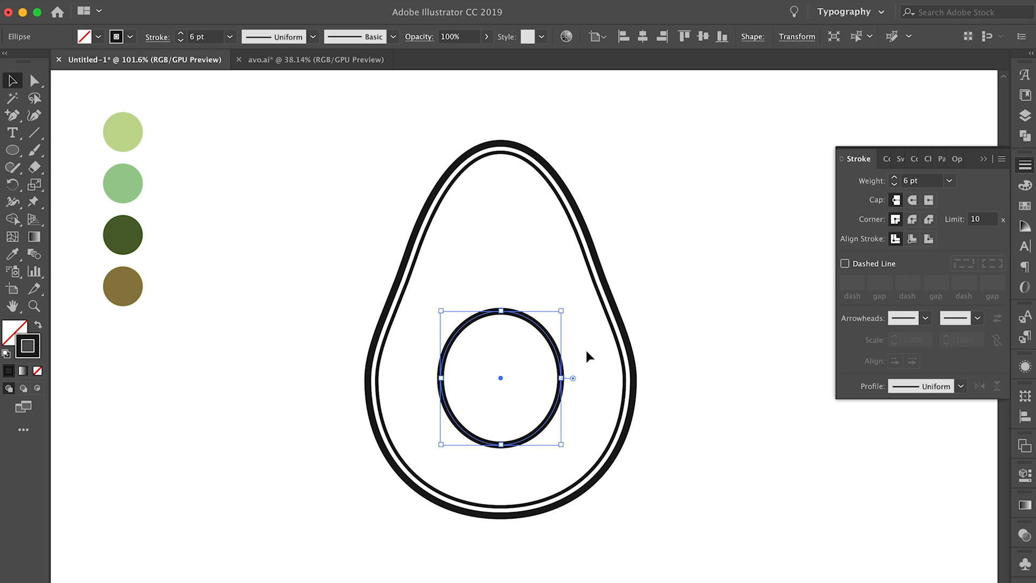
# Step: Add two anchor points on the pit oval's upper-right side and delete the lower one to open a gap
pyautogui.press('+')
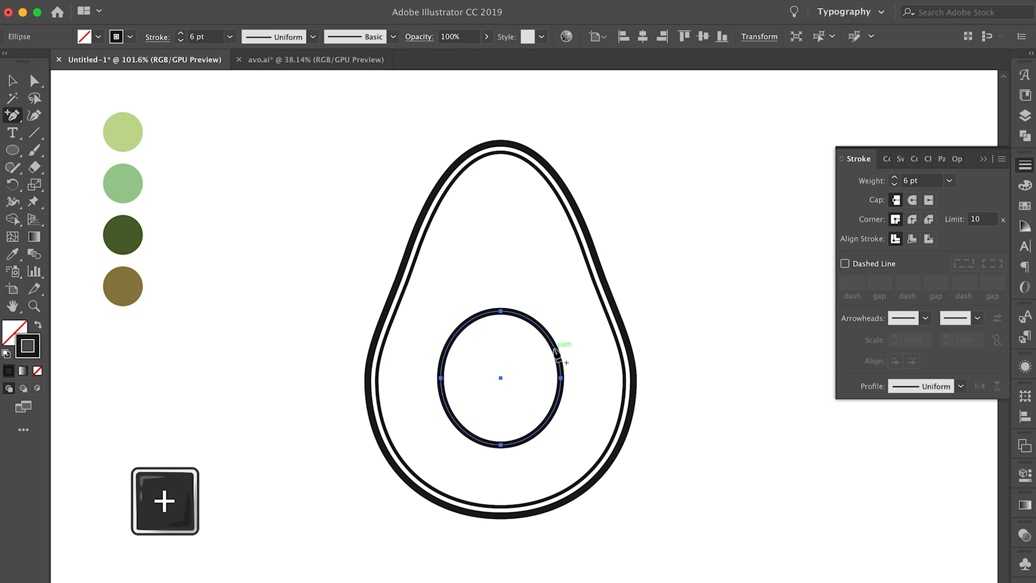
pyautogui.click(555, 349)
pyautogui.click(560, 363)
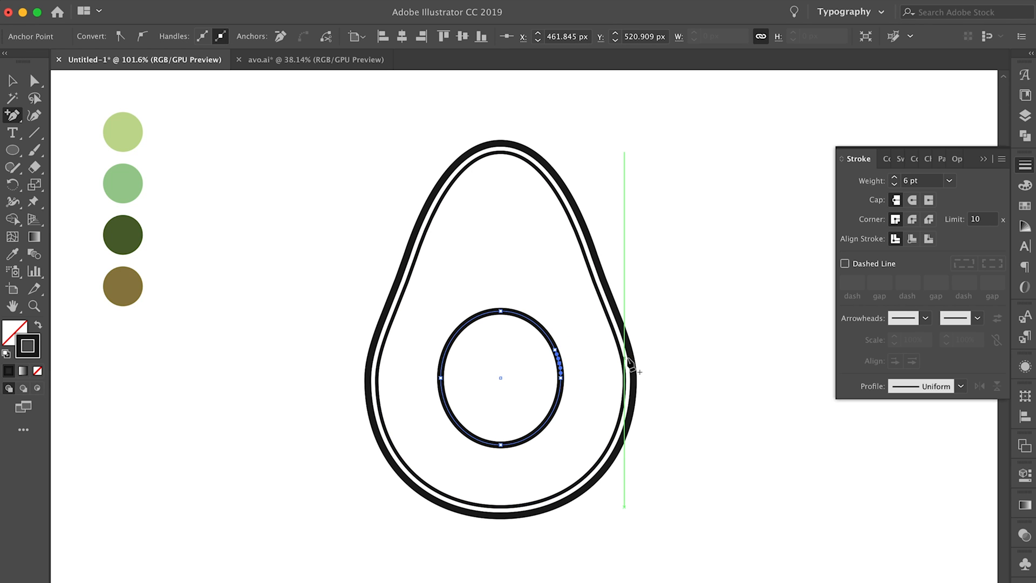
pyautogui.press('Delete')
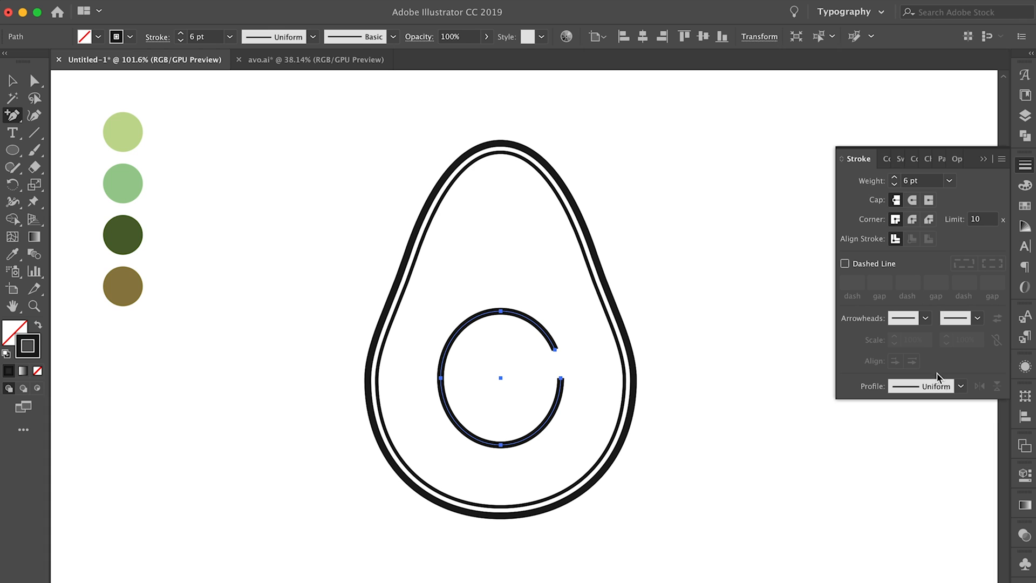
# Step: Apply the lens-shaped width profile to the open pit path so its stroke tapers at both ends
pyautogui.click(961, 387)
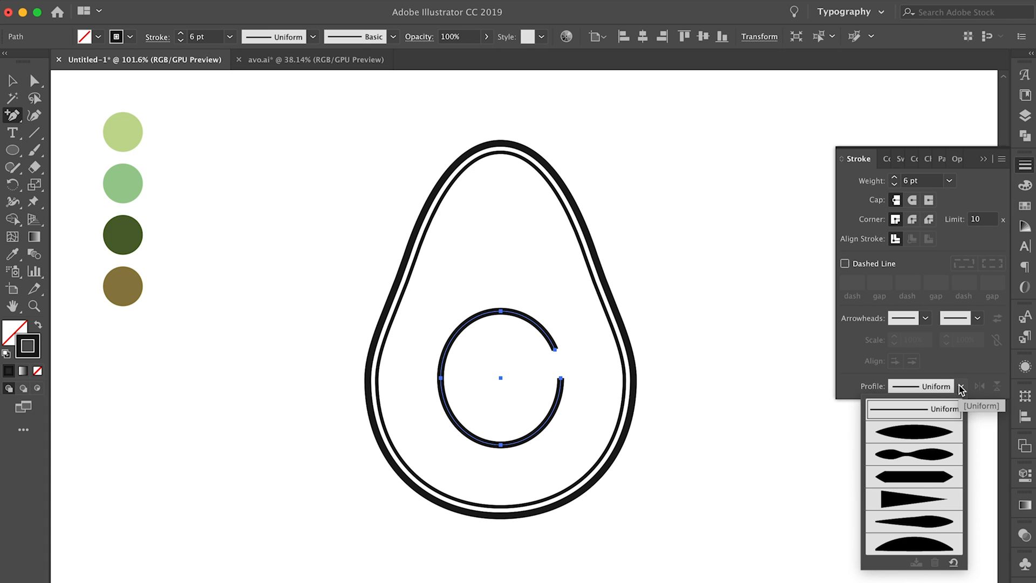
pyautogui.click(934, 435)
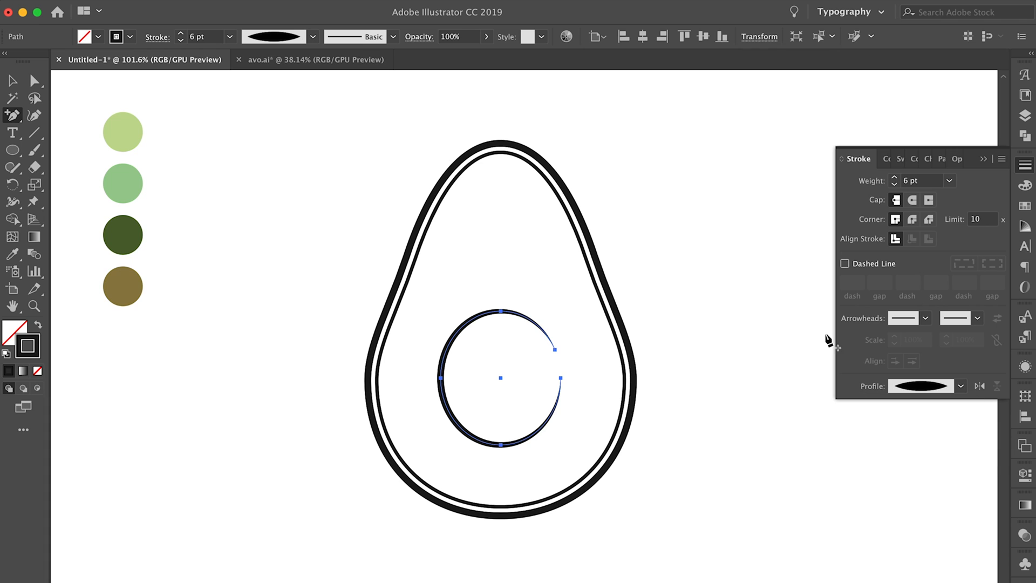
pyautogui.press('v')
pyautogui.click(718, 335)
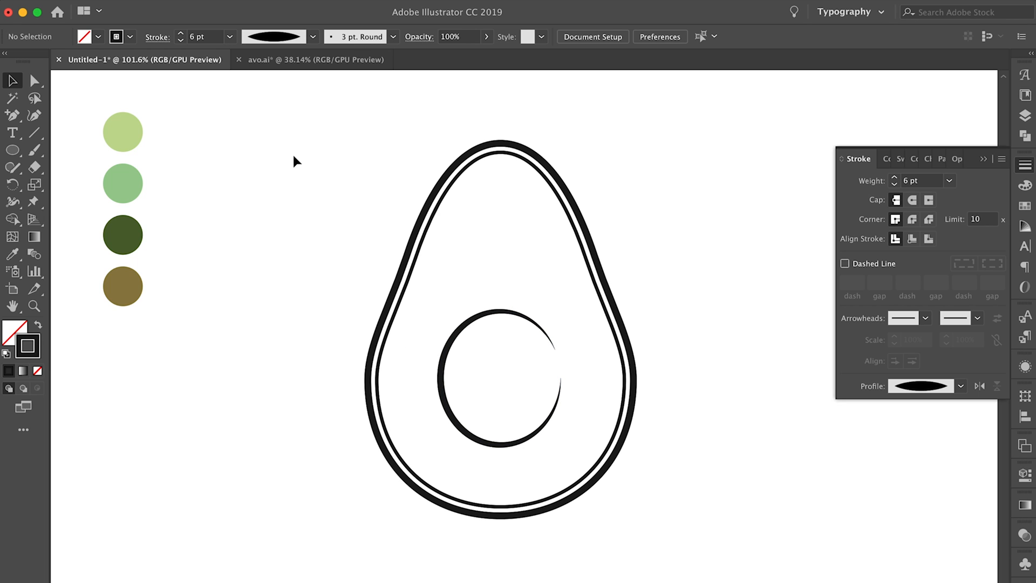
# Step: Copy both avocado outlines to the clipboard without including the pit path
pyautogui.moveTo(330, 264); pyautogui.dragTo(670, 388)
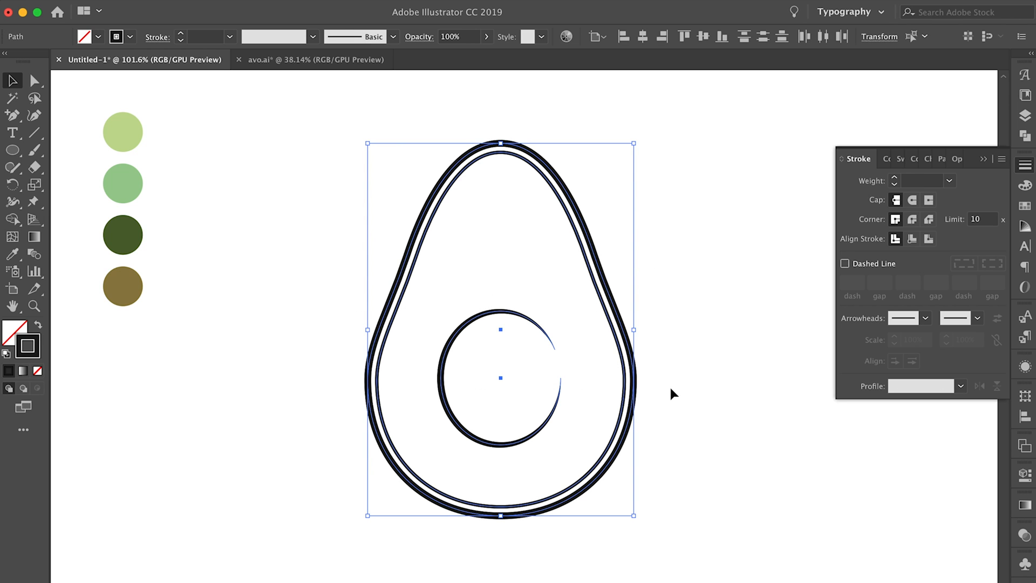
pyautogui.click(670, 387)
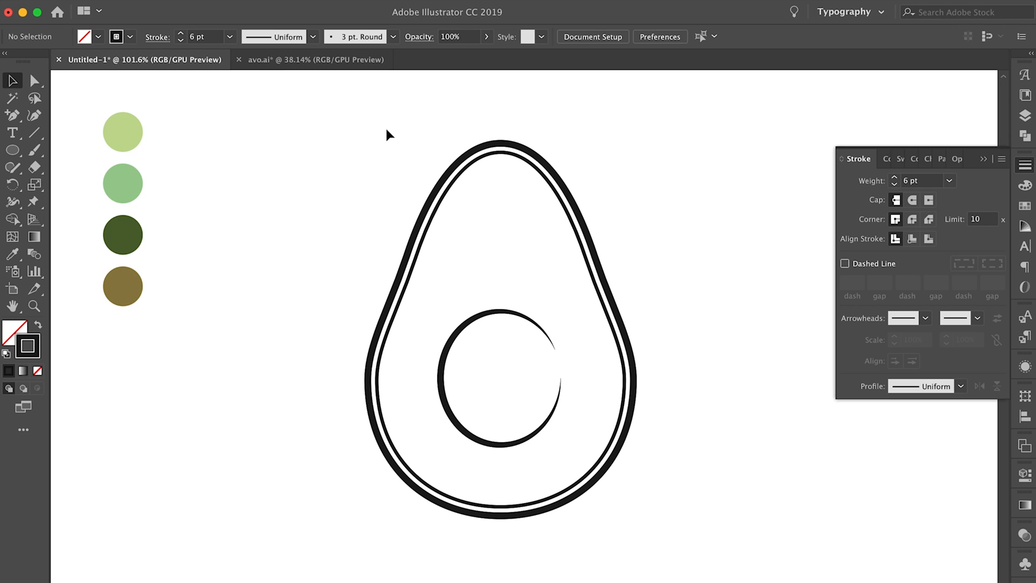
pyautogui.moveTo(375, 147); pyautogui.dragTo(484, 200)
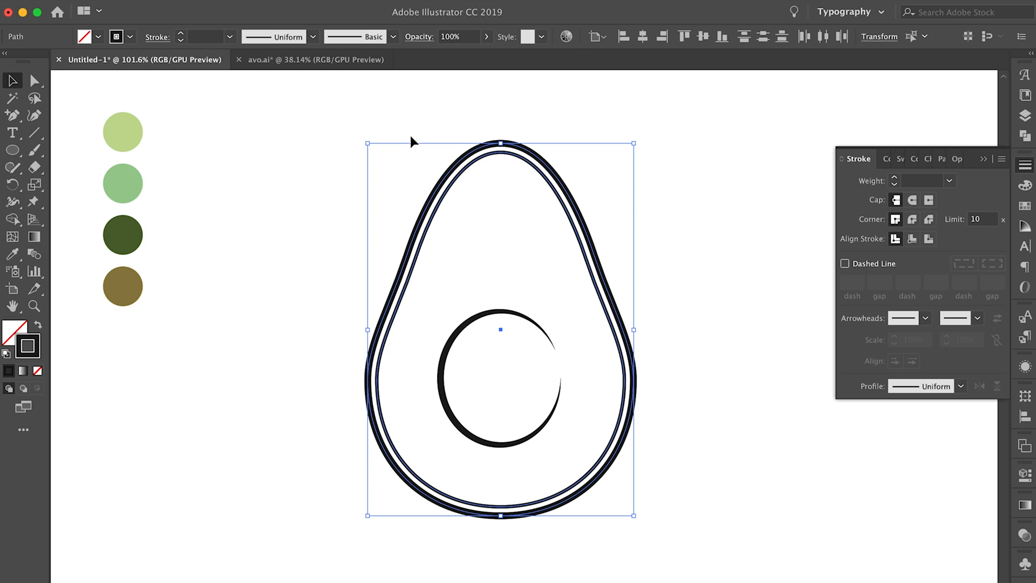
pyautogui.press('super+c')
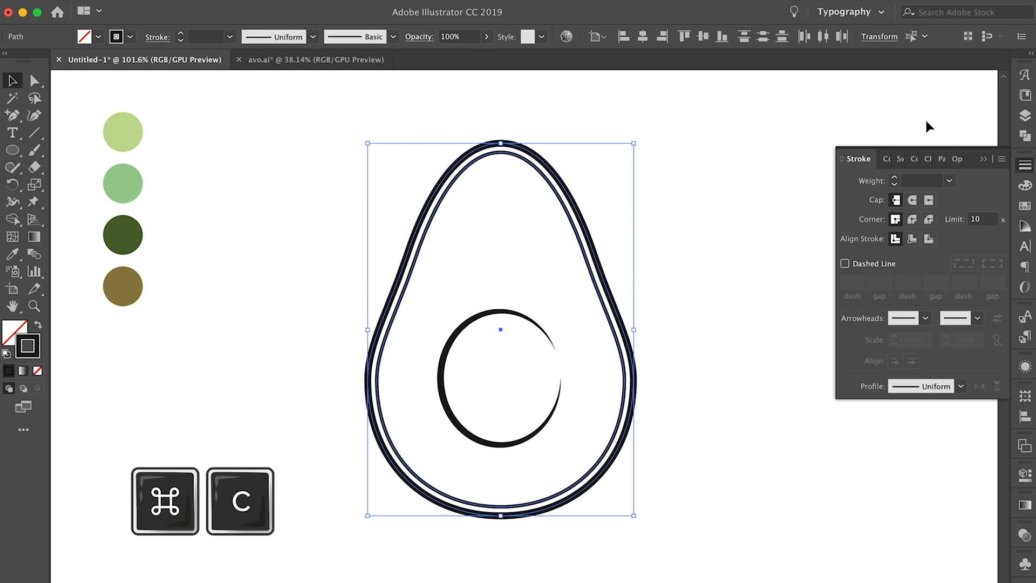
# Step: Lock Layer 1 and add a new Layer 2 beneath it
pyautogui.click(1026, 116)
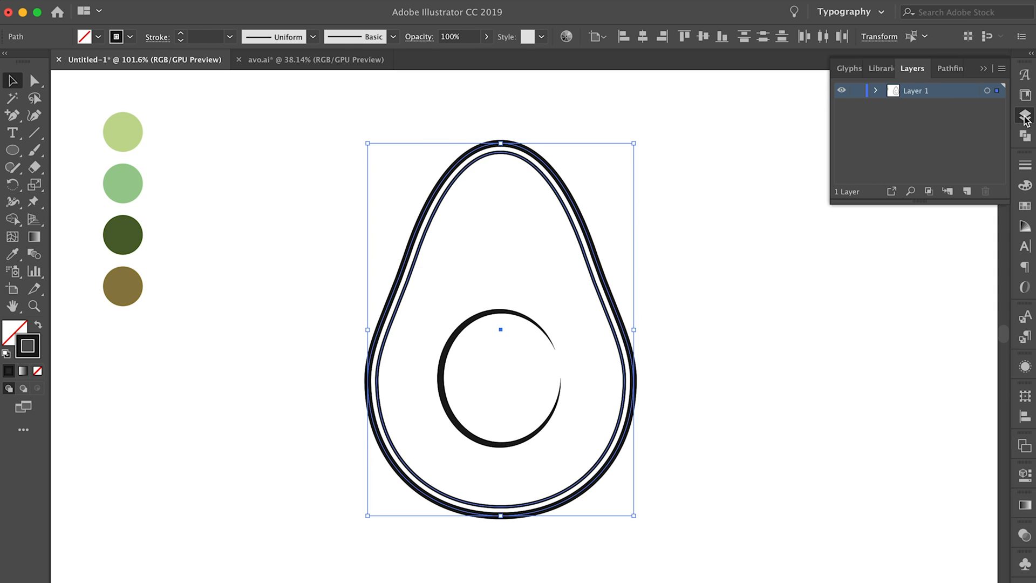
pyautogui.click(857, 91)
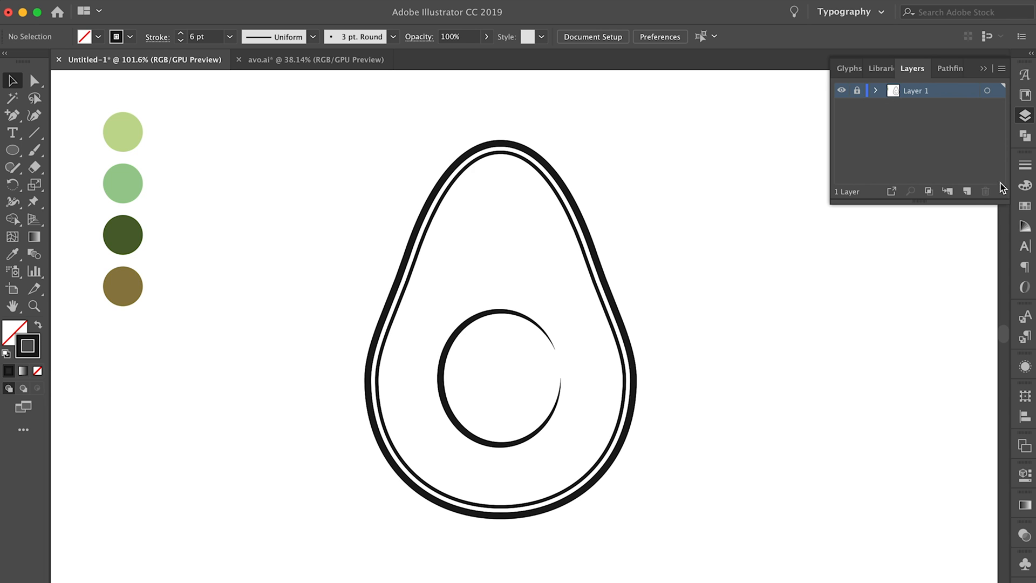
pyautogui.click(967, 192)
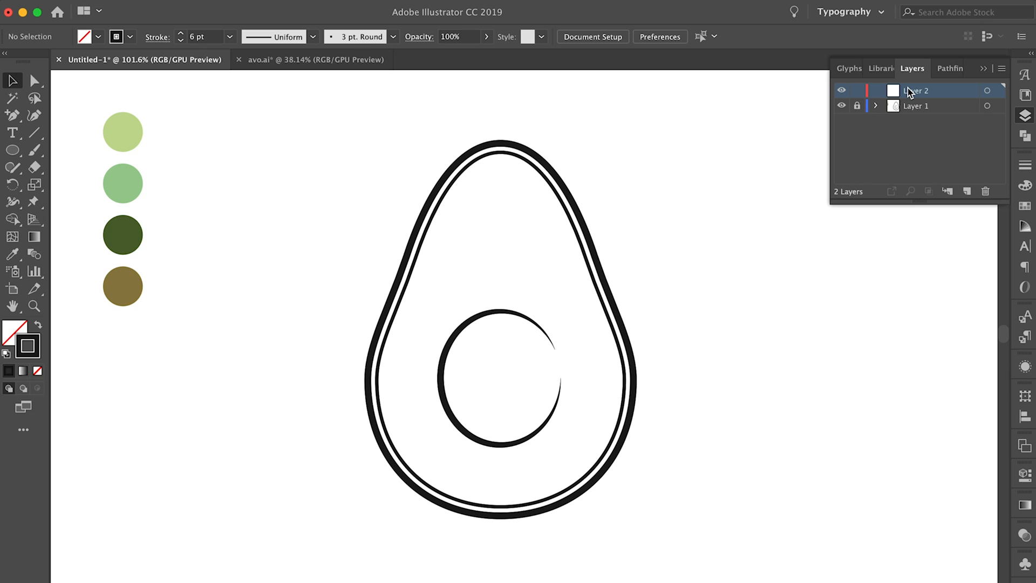
pyautogui.moveTo(908, 91); pyautogui.dragTo(912, 113)
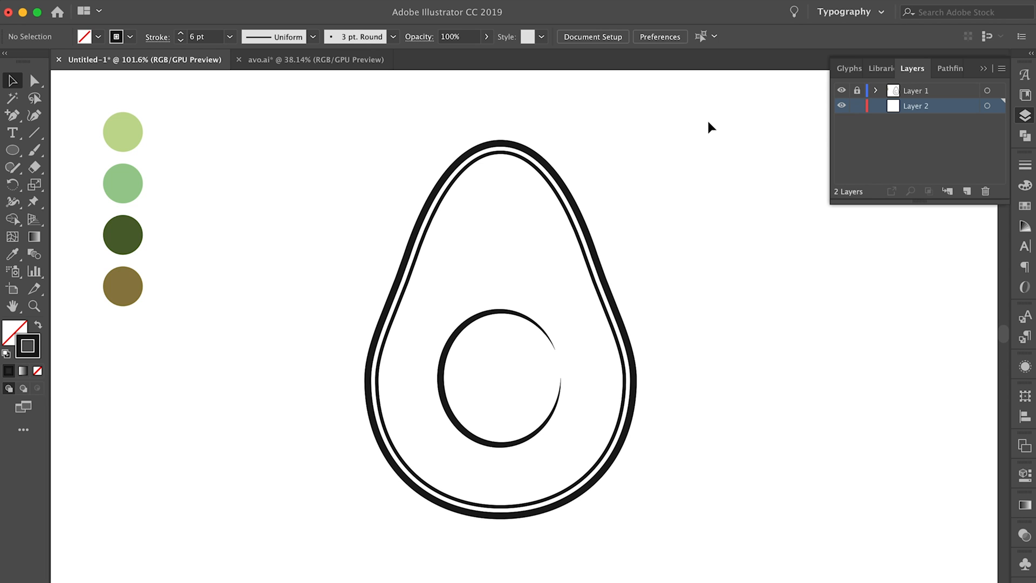
# Step: Paste the two copied avocado outlines in place on Layer 2 and select only the outer copy
pyautogui.press('super+f')
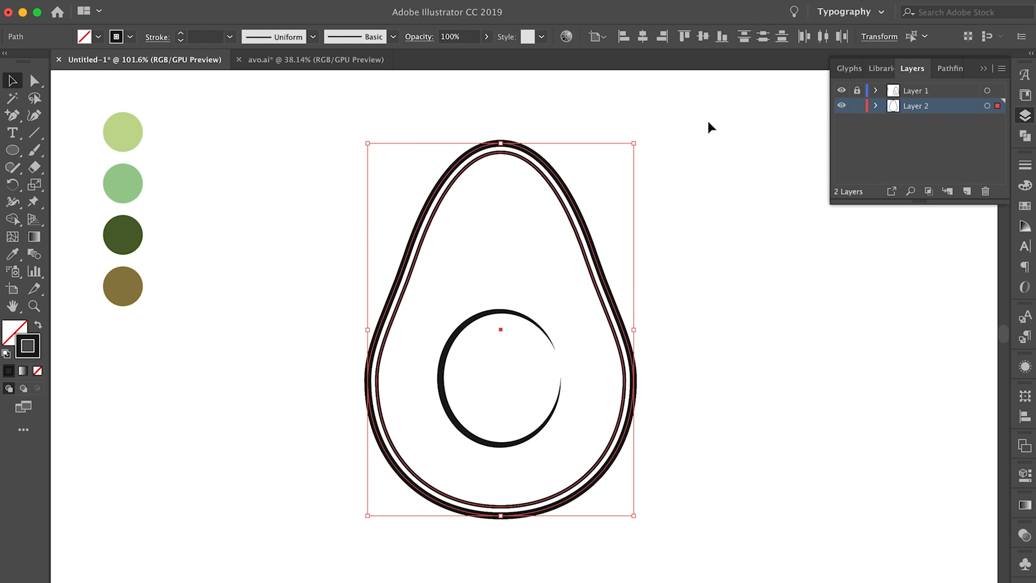
pyautogui.click(708, 123)
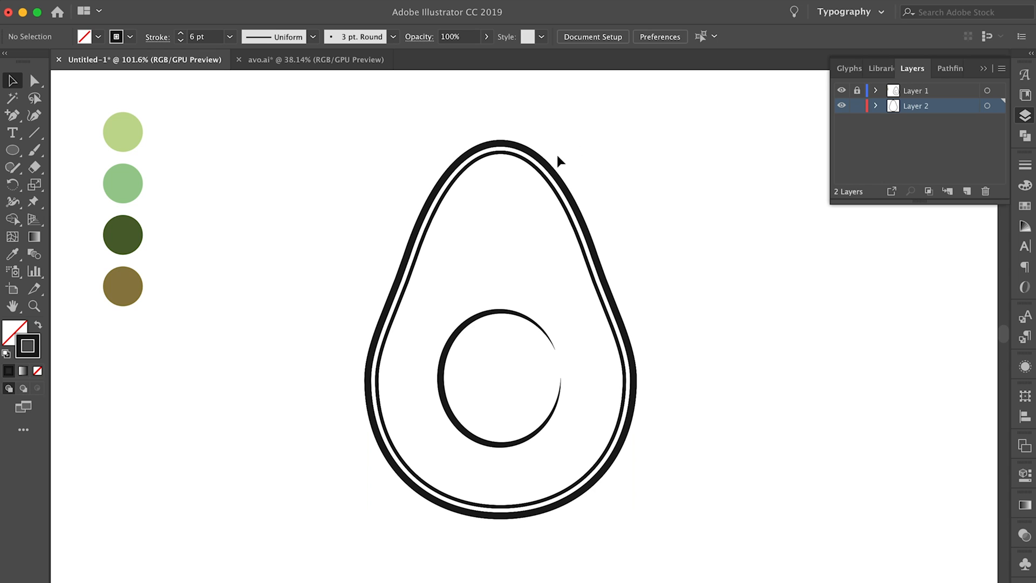
pyautogui.click(550, 167)
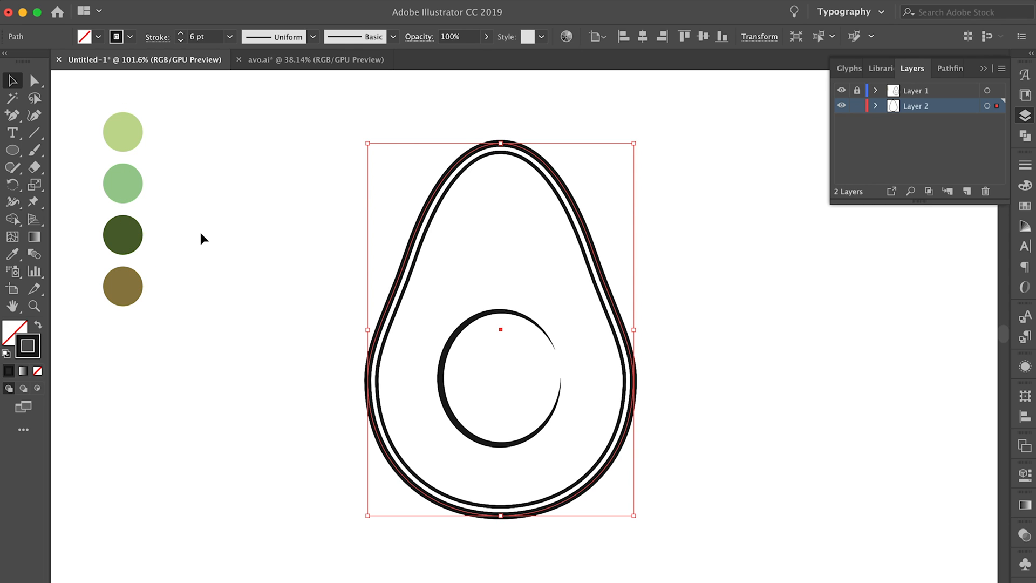
# Step: Fill the outer avocado copy with the dark green sampled from the palette circle and deselect it
pyautogui.press('i')
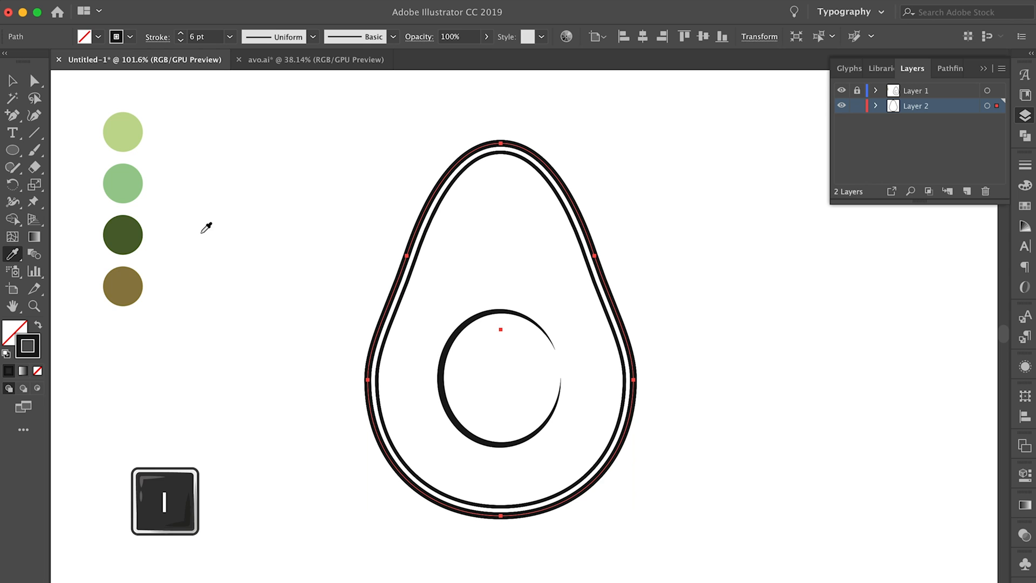
pyautogui.click(130, 227)
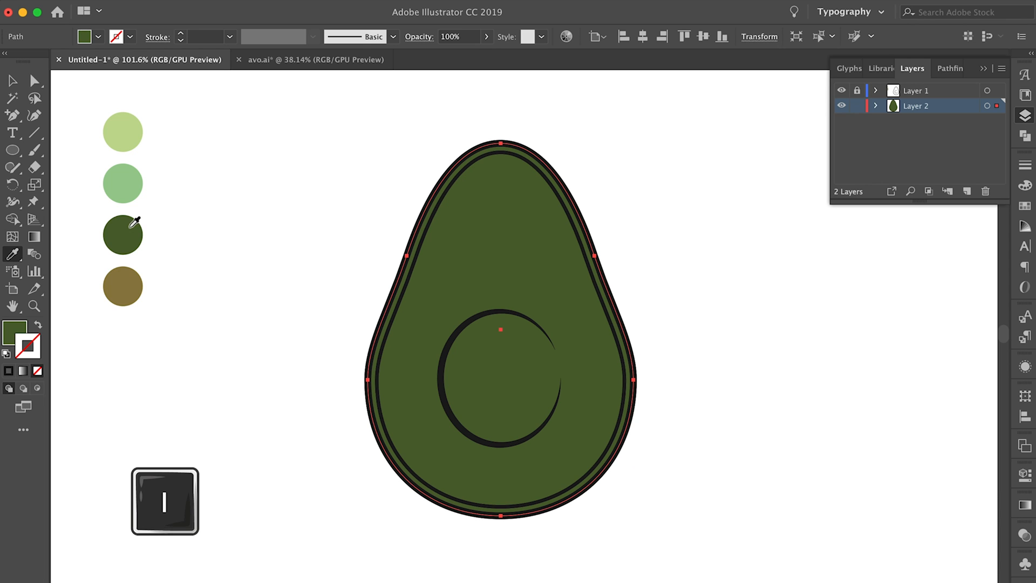
pyautogui.keyDown('super'); pyautogui.click(230, 247); pyautogui.keyUp('super')
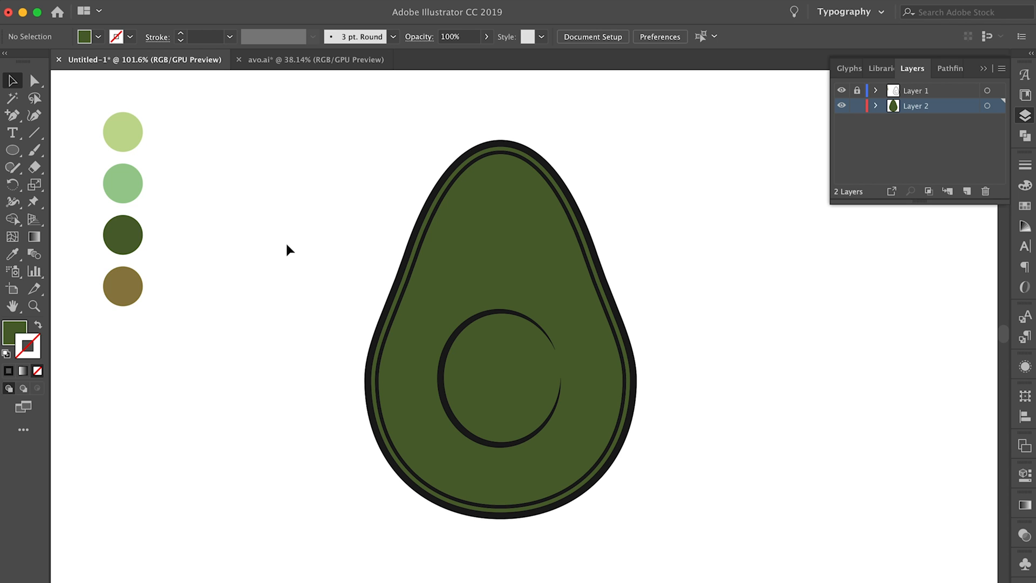
# Step: Fill the inner avocado copy with the light green sampled from the palette circle and deselect it
pyautogui.click(431, 231)
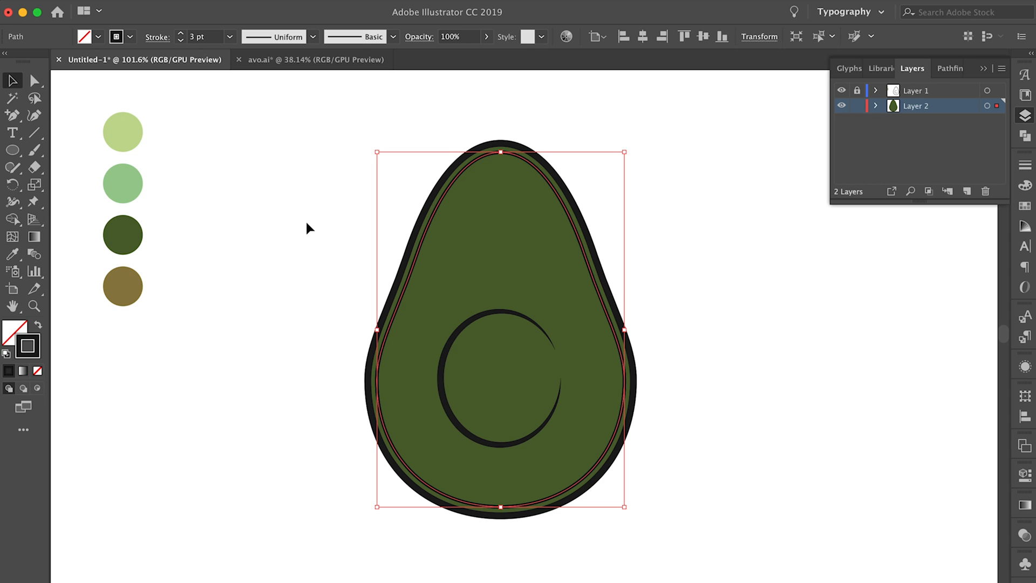
pyautogui.press('i')
pyautogui.click(123, 117)
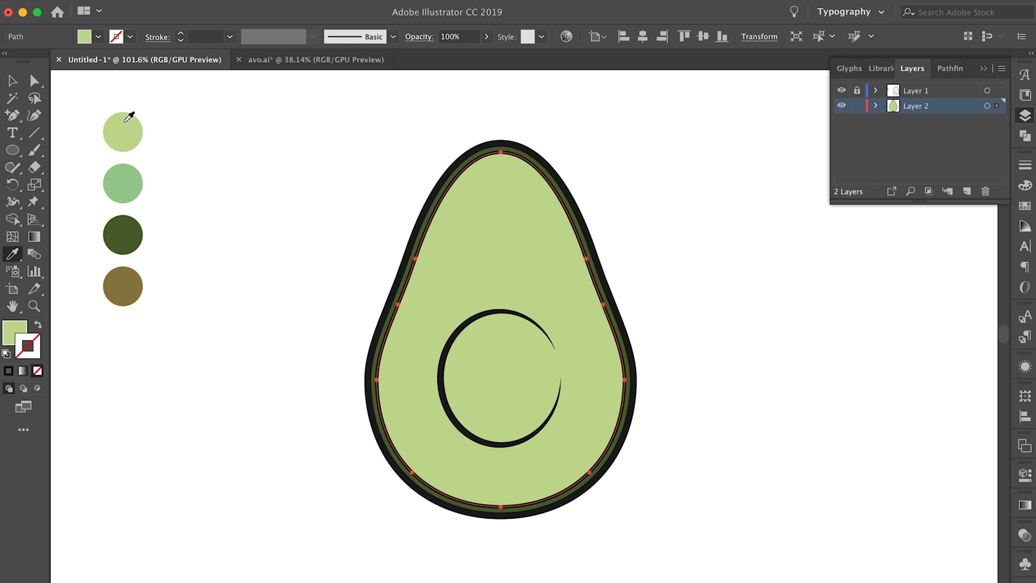
pyautogui.press('v')
pyautogui.click(278, 219)
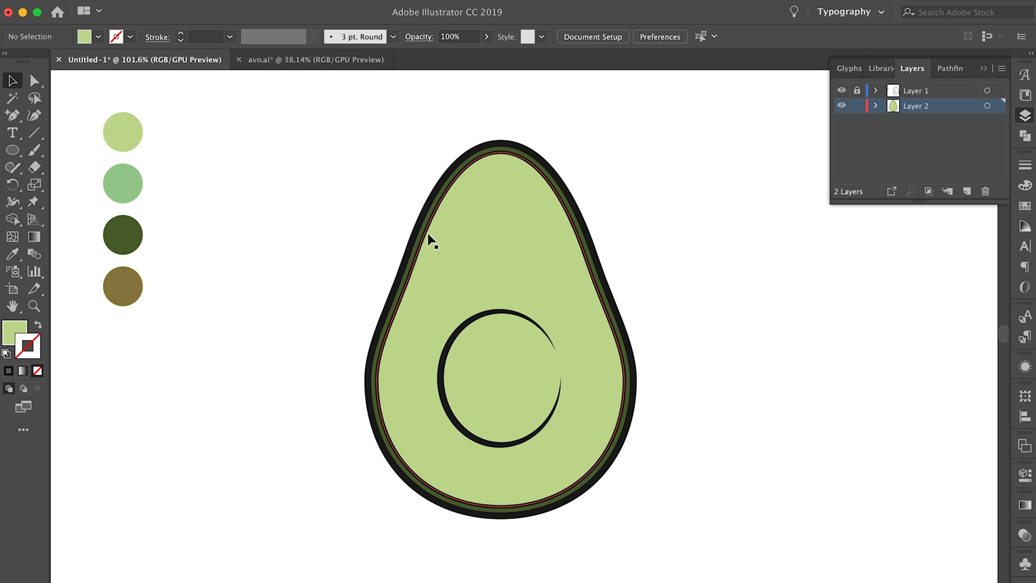
# Step: Duplicate the inner light green shape in place and give the copy no fill and a stroke in the palette's medium green
pyautogui.scroll(3, 387, 212)
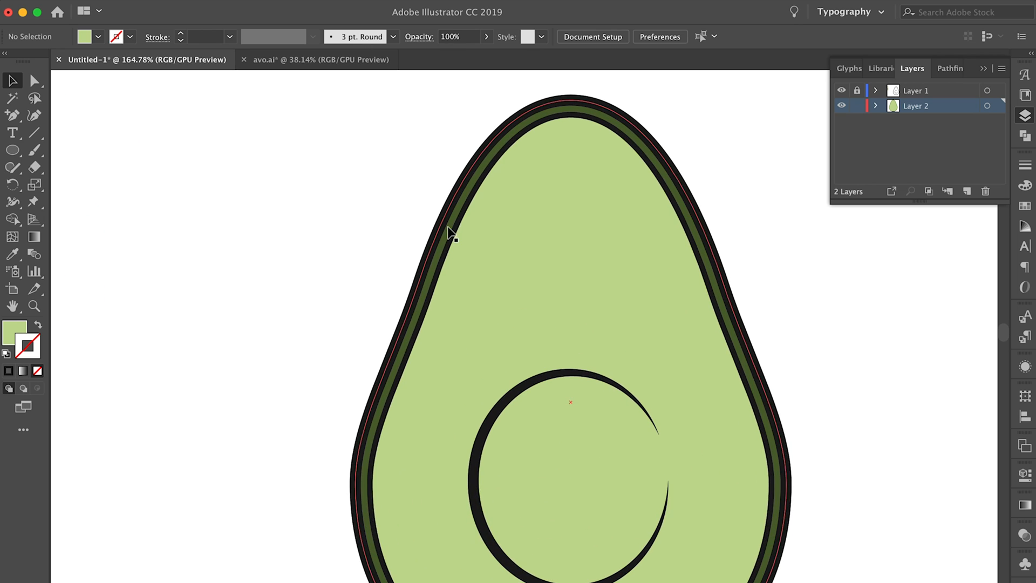
pyautogui.scroll(-3, 367, 246)
pyautogui.scroll(1, 367, 248)
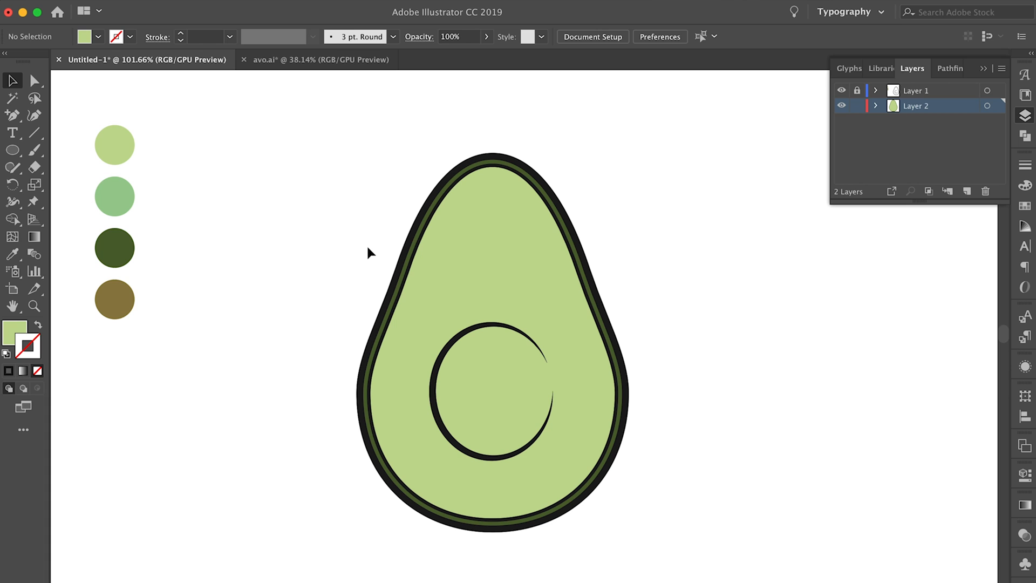
pyautogui.click(413, 264)
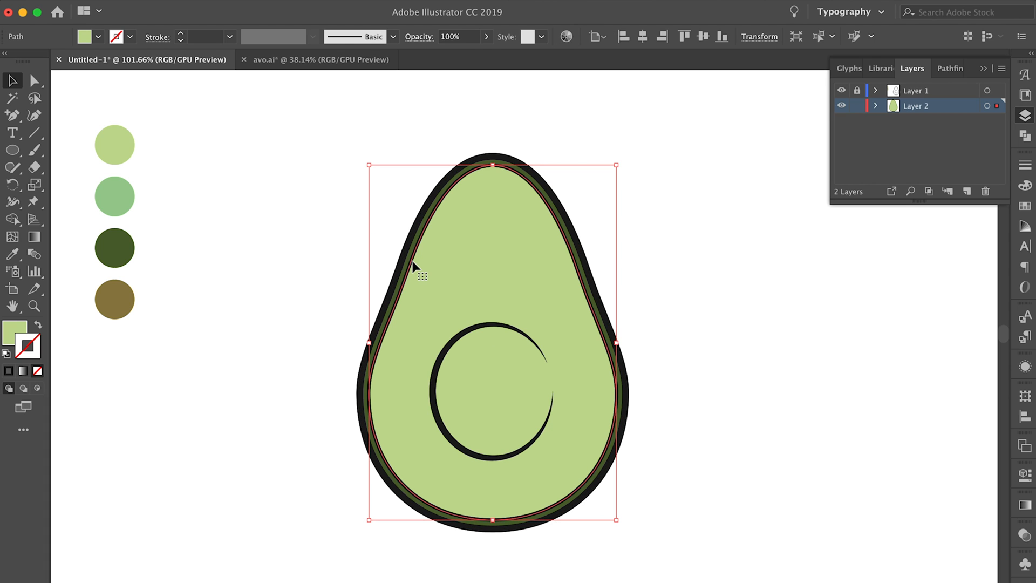
pyautogui.press('a')
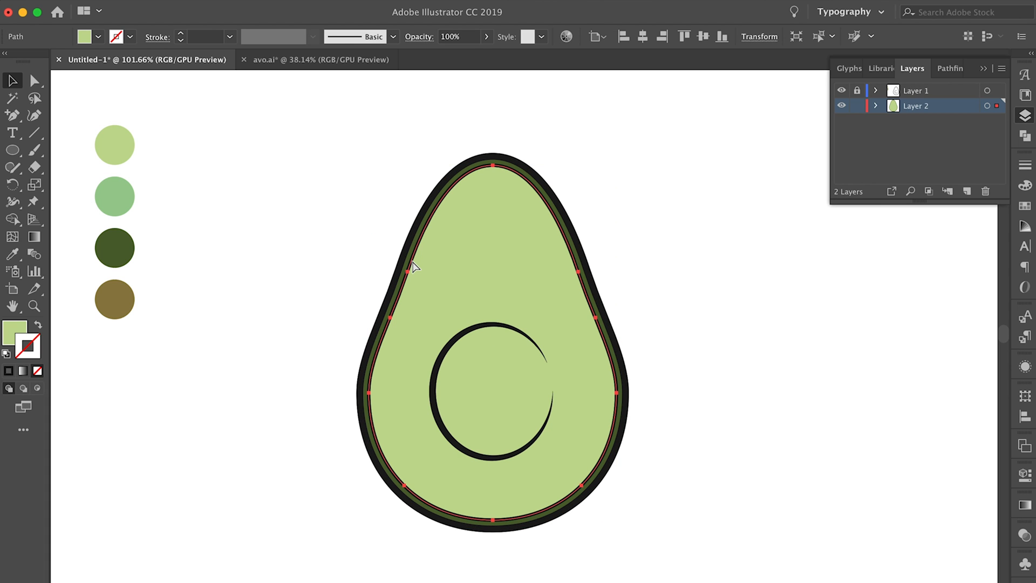
pyautogui.press('v')
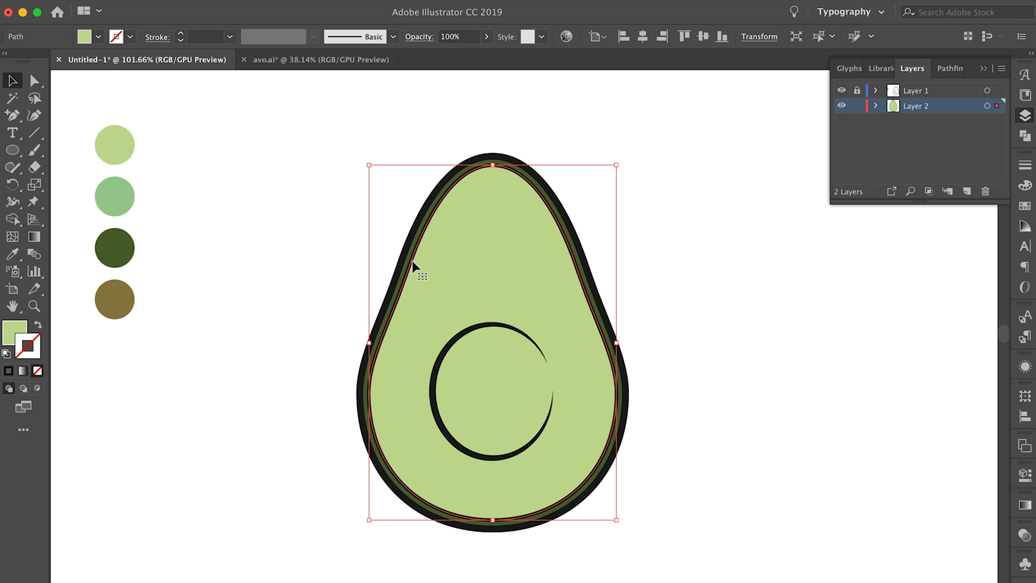
pyautogui.press('i')
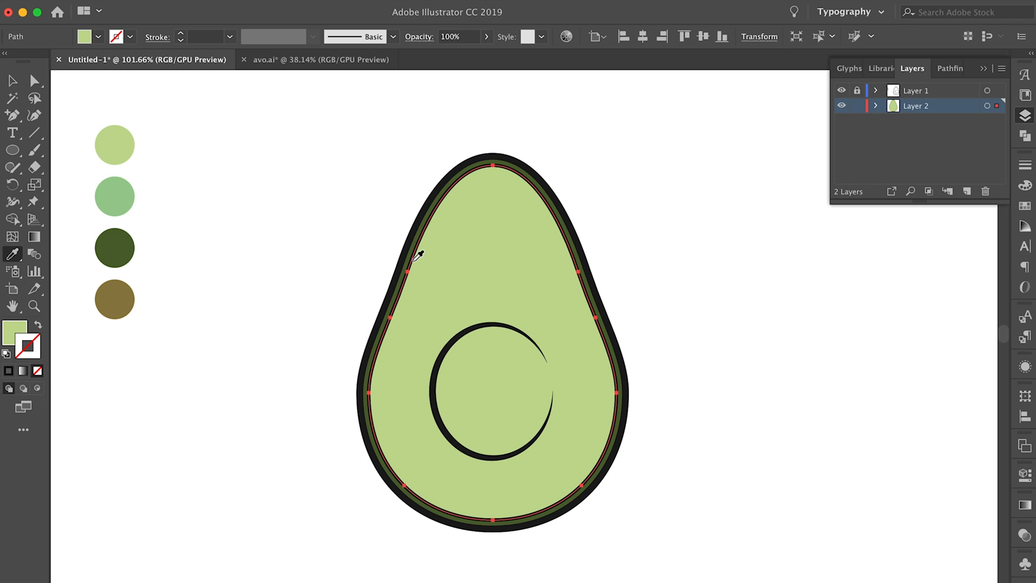
pyautogui.click(115, 187)
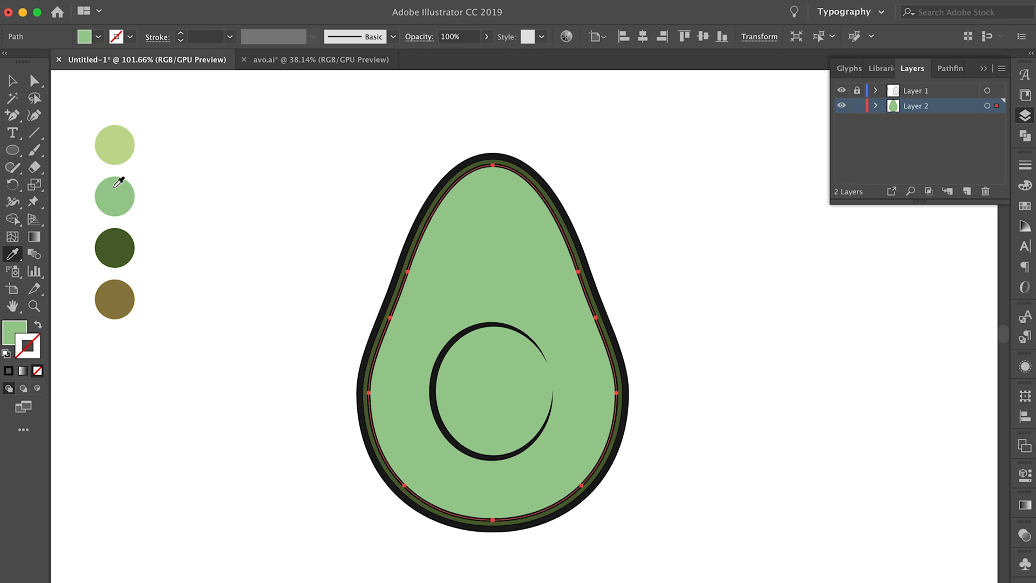
pyautogui.click(37, 326)
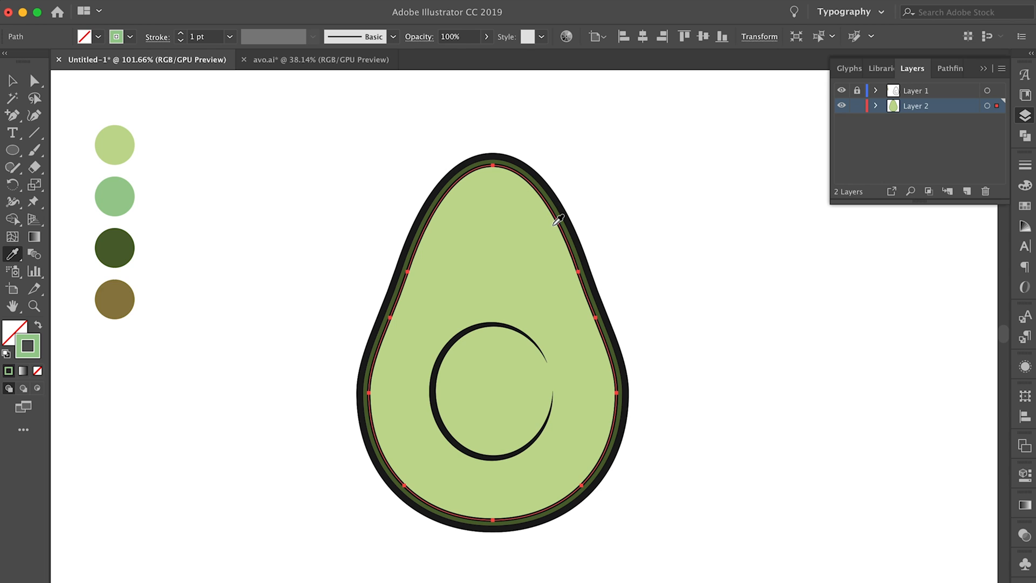
# Step: Align the medium green stroke to the inside of its path and set its weight to 12 pt
pyautogui.click(1024, 164)
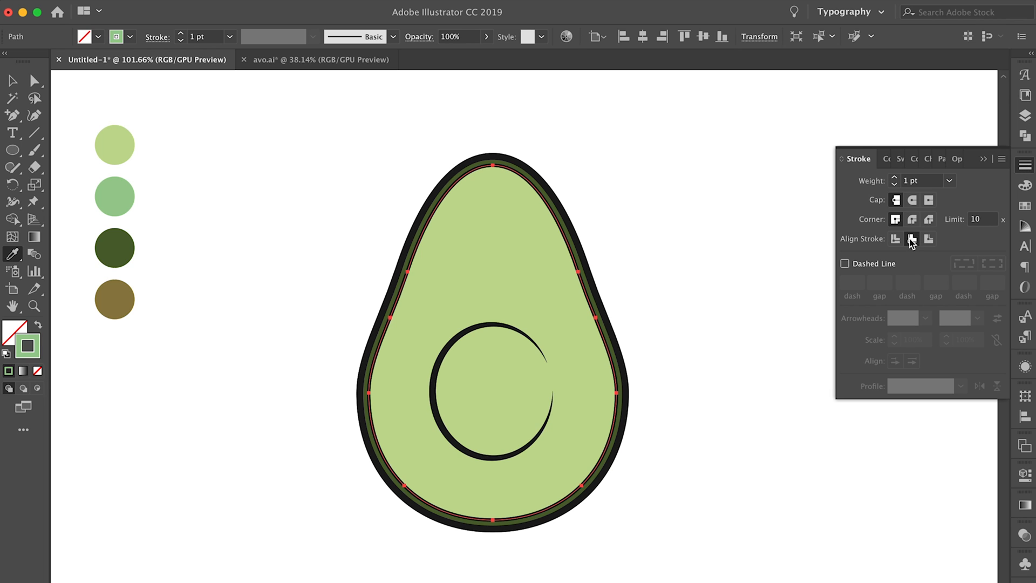
pyautogui.click(896, 241)
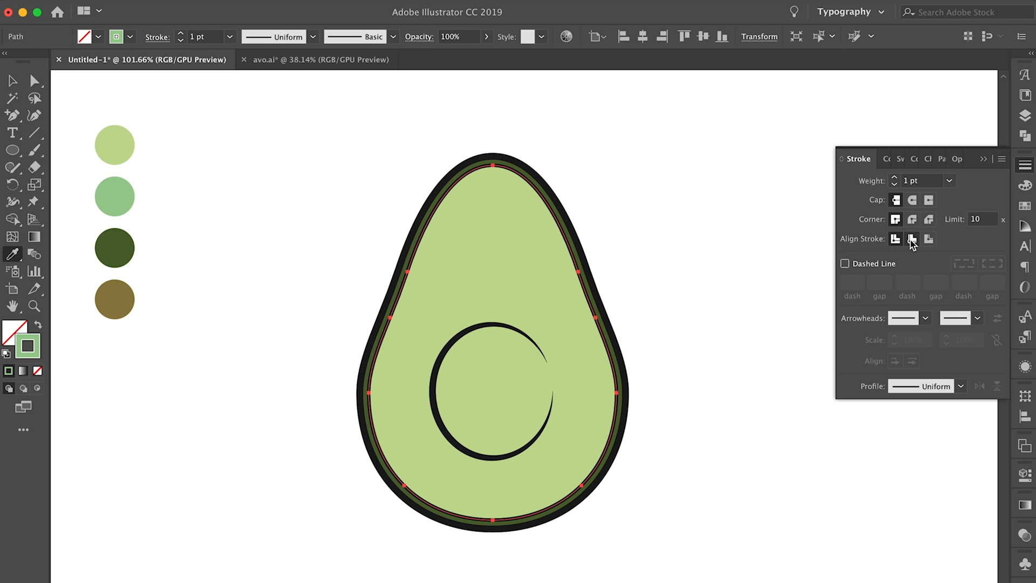
pyautogui.click(912, 240)
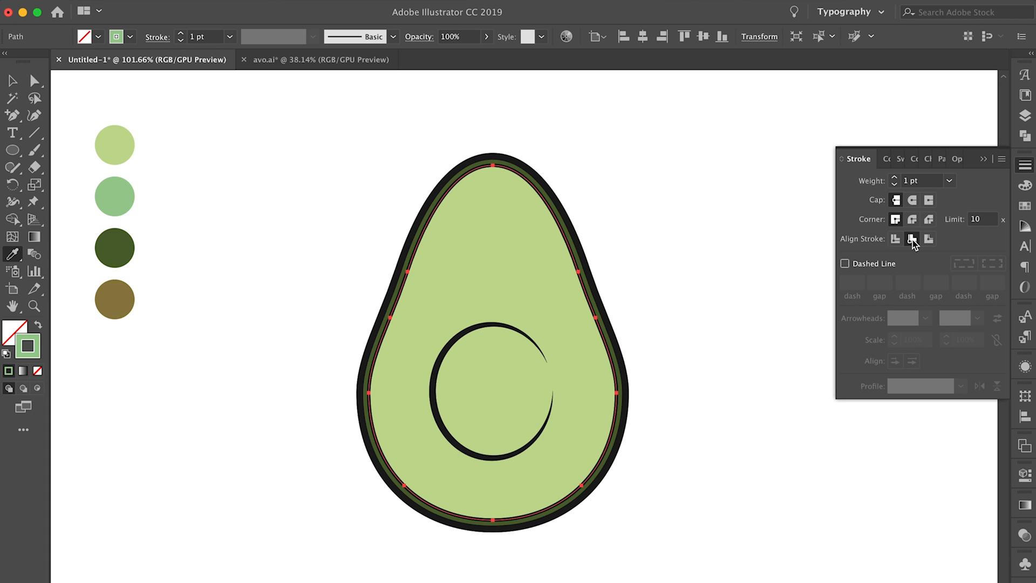
pyautogui.click(895, 179)
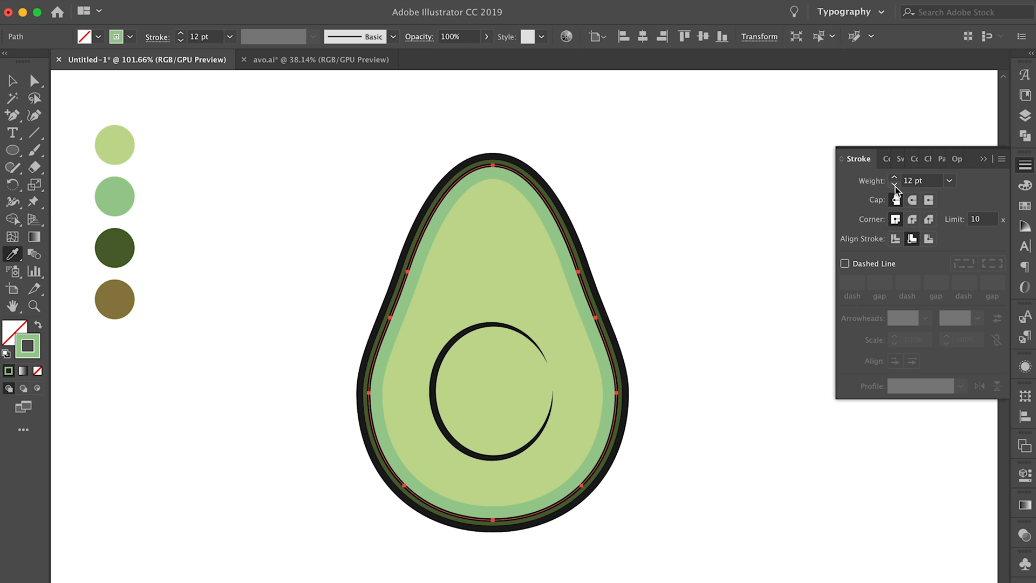
pyautogui.click(894, 185)
pyautogui.click(895, 178)
pyautogui.press('v')
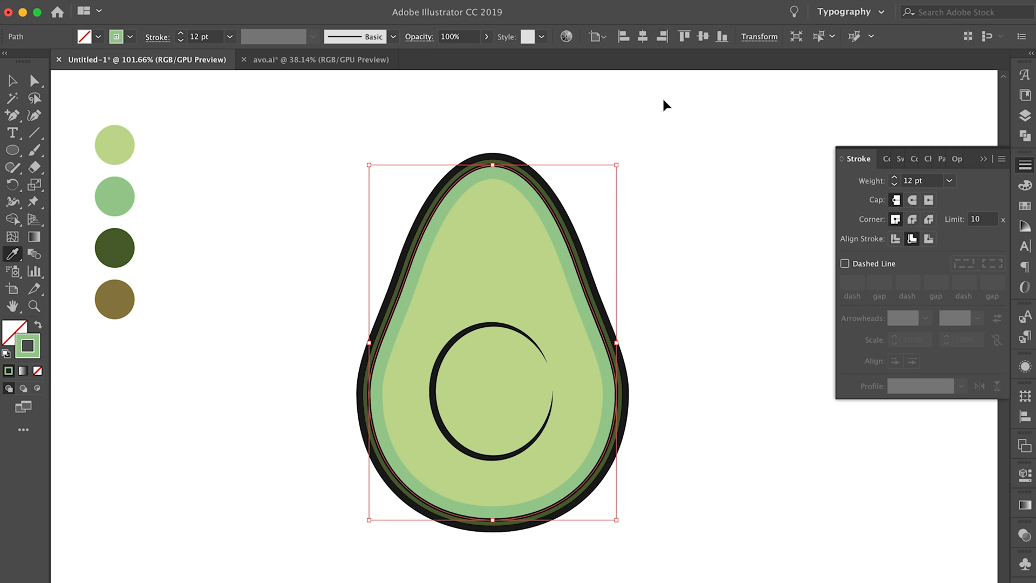
pyautogui.click(654, 155)
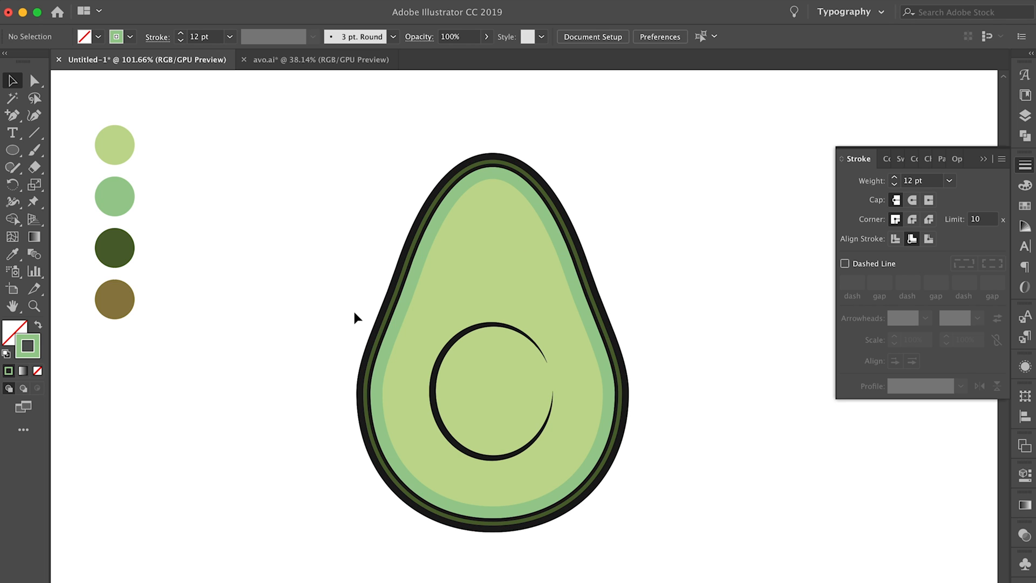
# Step: Draw an ellipse matching the pit outline on Layer 2 and fill it with the palette's brown
pyautogui.press('l')
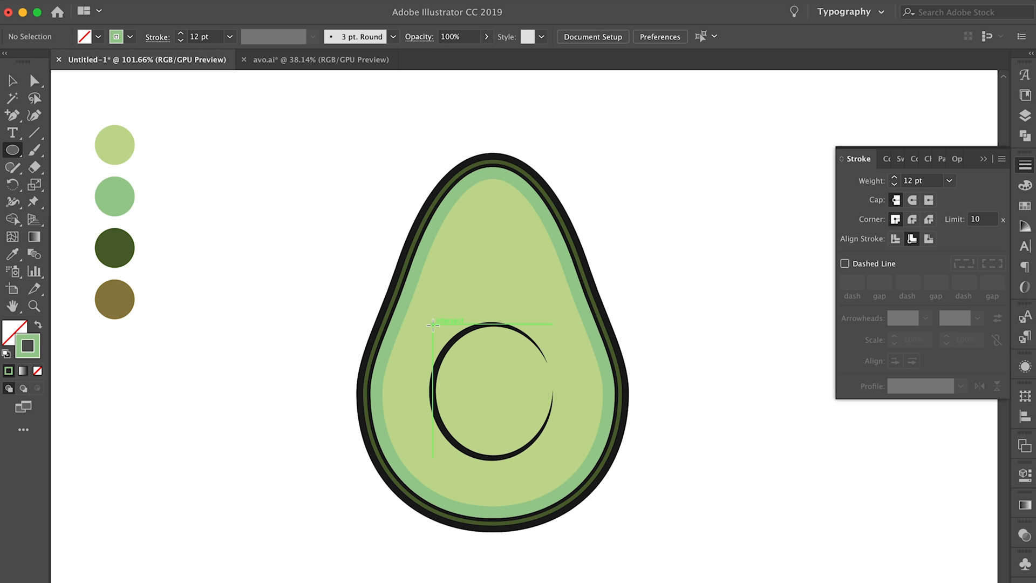
pyautogui.moveTo(432, 324)
pyautogui.mouseDown()
pyautogui.moveTo(521, 393)
pyautogui.moveTo(554, 459)
pyautogui.mouseUp()
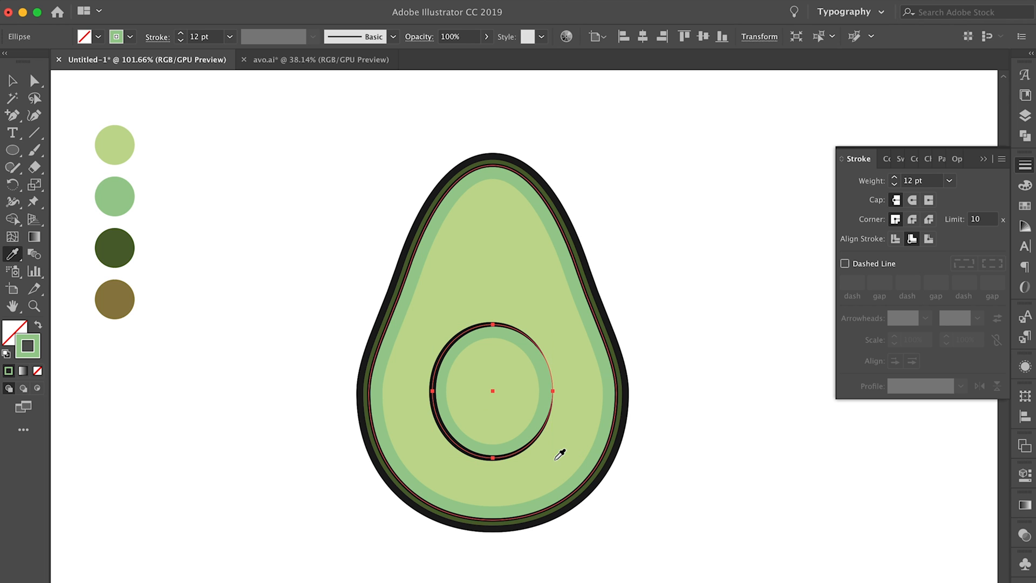
pyautogui.press('i')
pyautogui.click(114, 289)
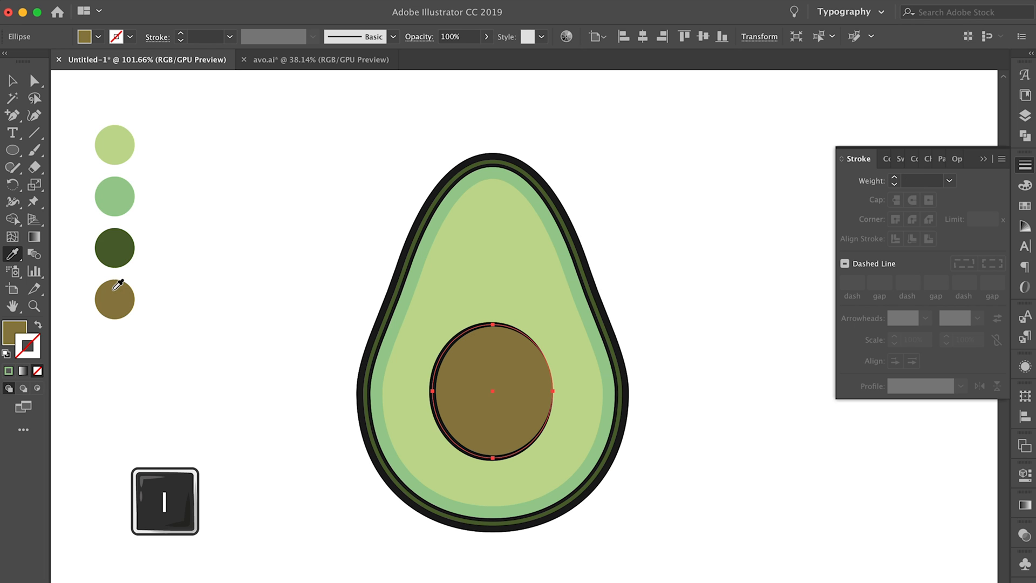
pyautogui.press('v')
pyautogui.click(250, 263)
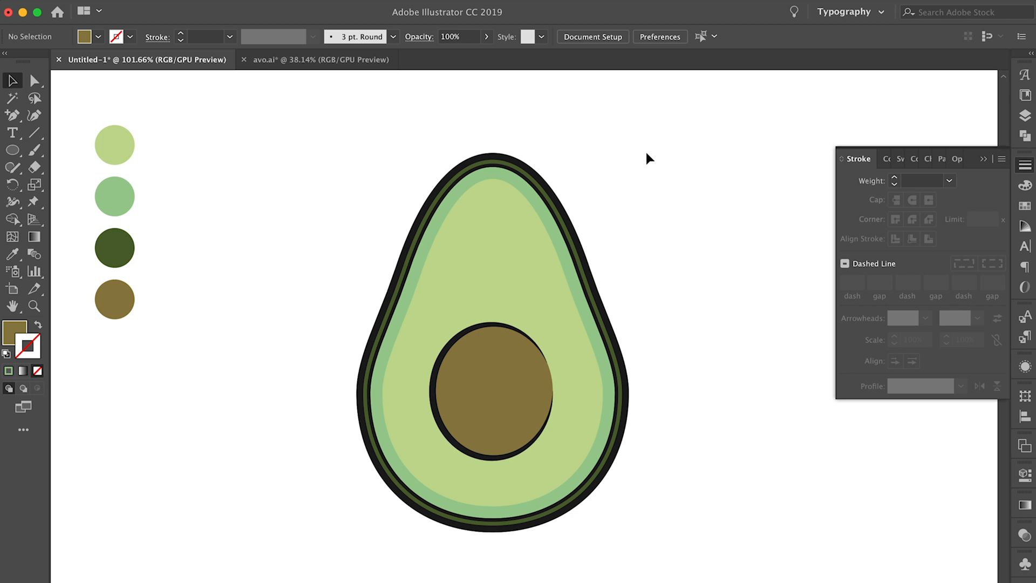
# Step: Lock Layer 2 and add a new Layer 3 between it and Layer 1
pyautogui.click(1024, 116)
pyautogui.click(857, 107)
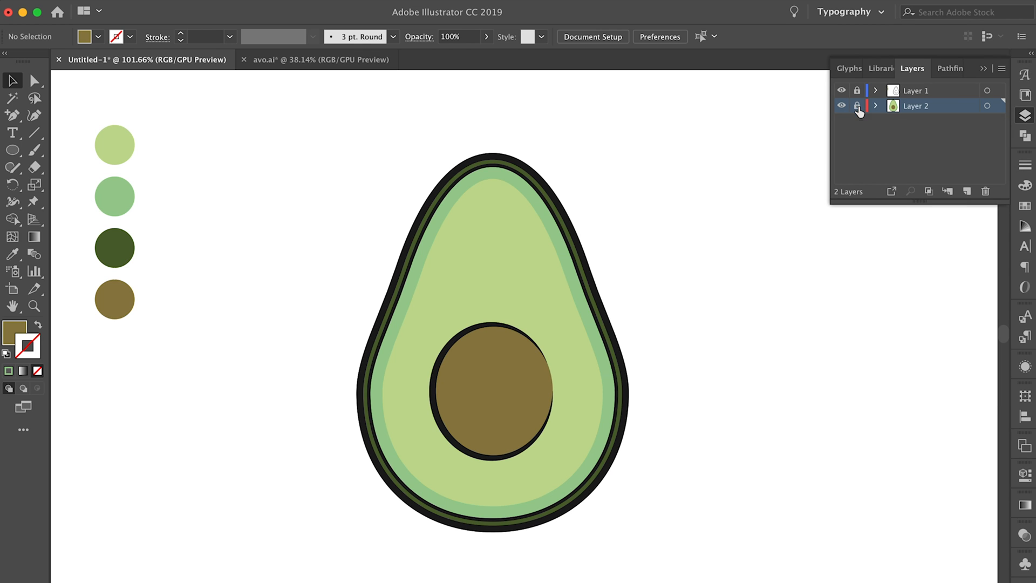
pyautogui.click(967, 191)
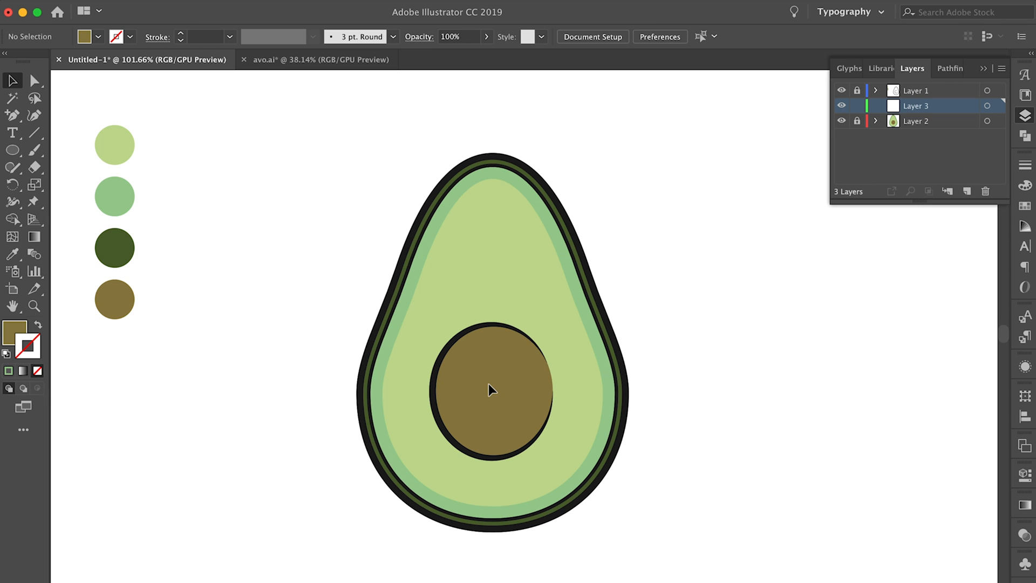
# Step: Draw an ellipse about 107 × 119 px over the pit on Layer 3 and fill it with the palette's medium green
pyautogui.press('l')
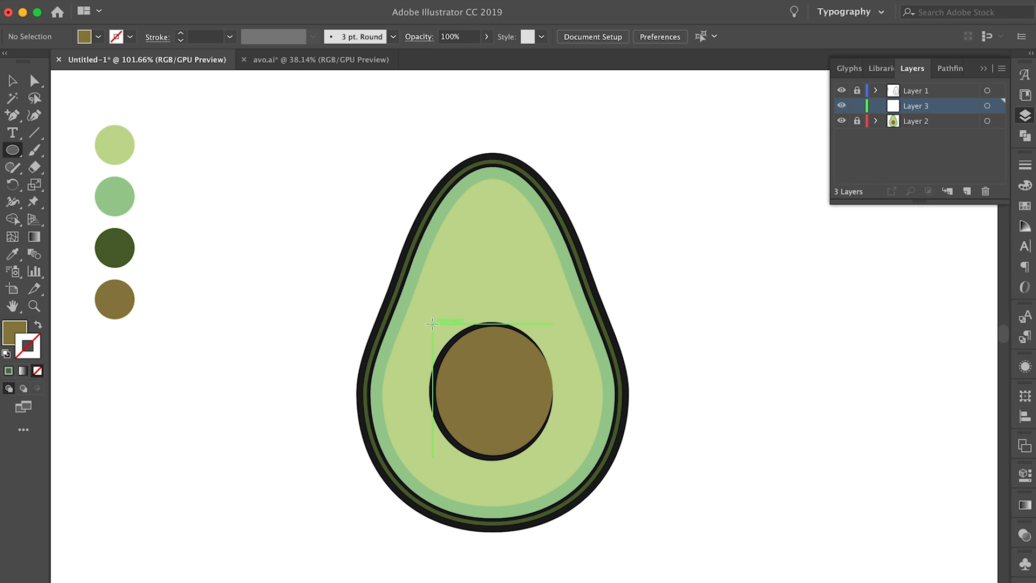
pyautogui.moveTo(432, 323); pyautogui.dragTo(555, 458)
pyautogui.press('v')
pyautogui.click(309, 276)
pyautogui.click(536, 387)
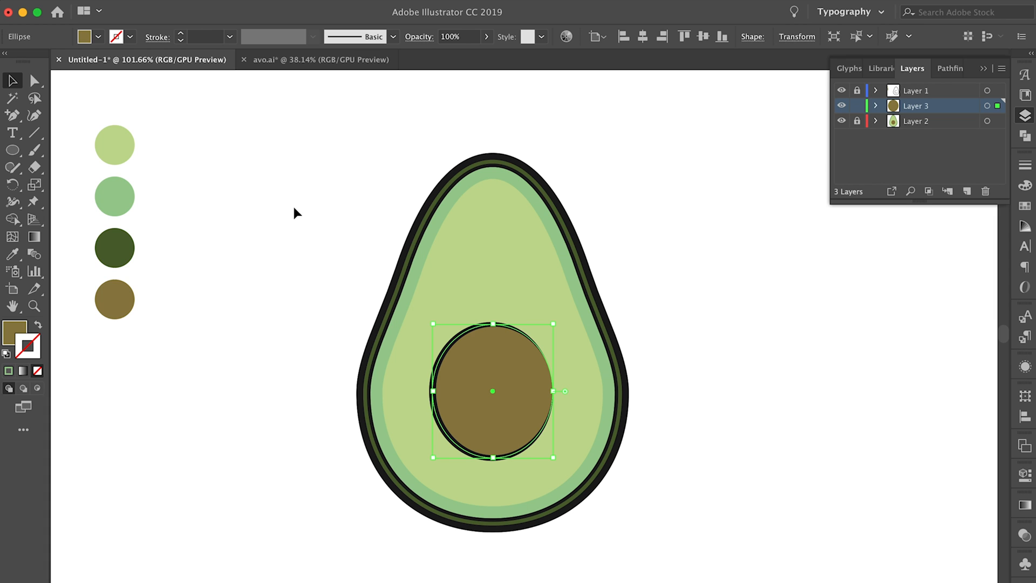
pyautogui.press('i')
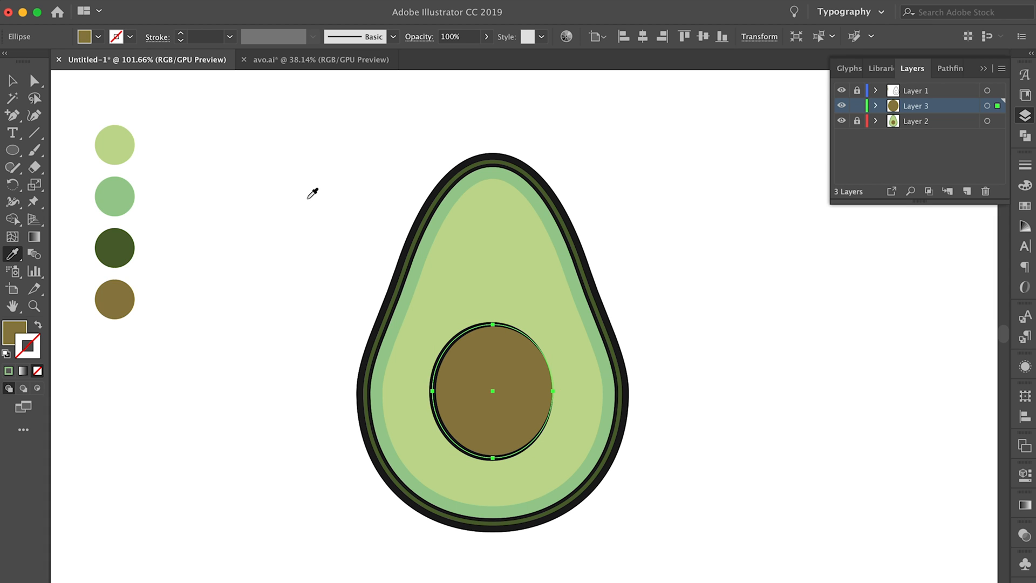
pyautogui.click(127, 189)
pyautogui.press('v')
pyautogui.click(235, 191)
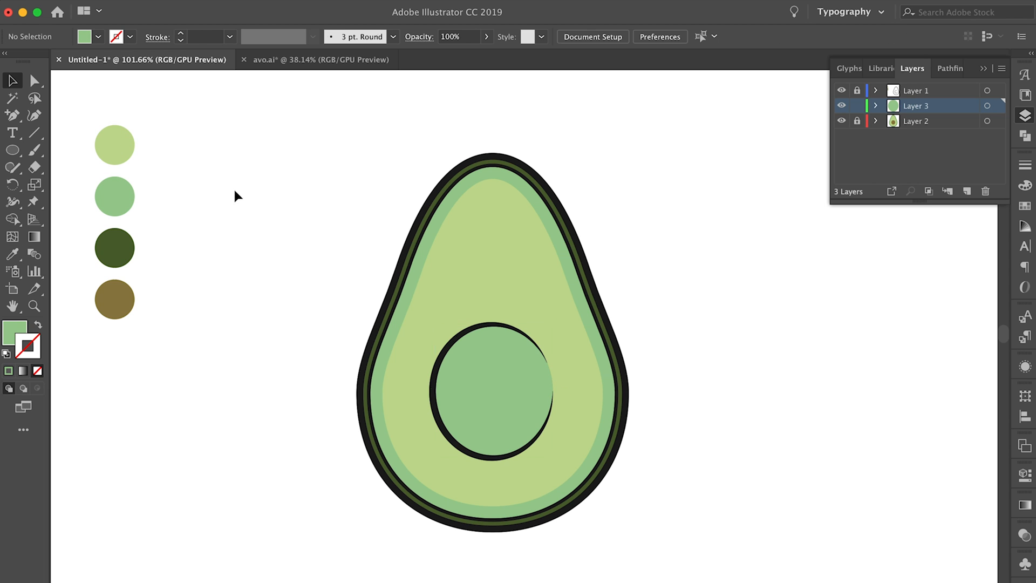
# Step: Paste a copy of the medium green pit ellipse in front and offset it up and to the left of the original
pyautogui.click(482, 354)
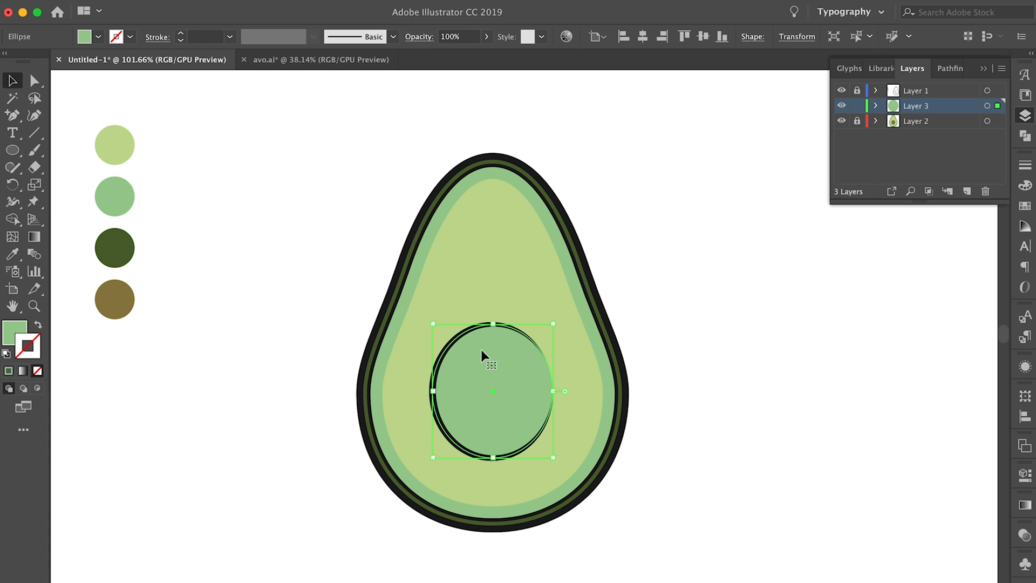
pyautogui.press('super+c')
pyautogui.press('super+f')
pyautogui.hotkey('shift', 'Left')
pyautogui.hotkey('shift', 'Left')
pyautogui.hotkey('shift', 'Left')
pyautogui.hotkey('shift', 'Left')
pyautogui.hotkey('shift', 'Left')
pyautogui.hotkey('shift', 'Left')
pyautogui.hotkey('shift', 'Left')
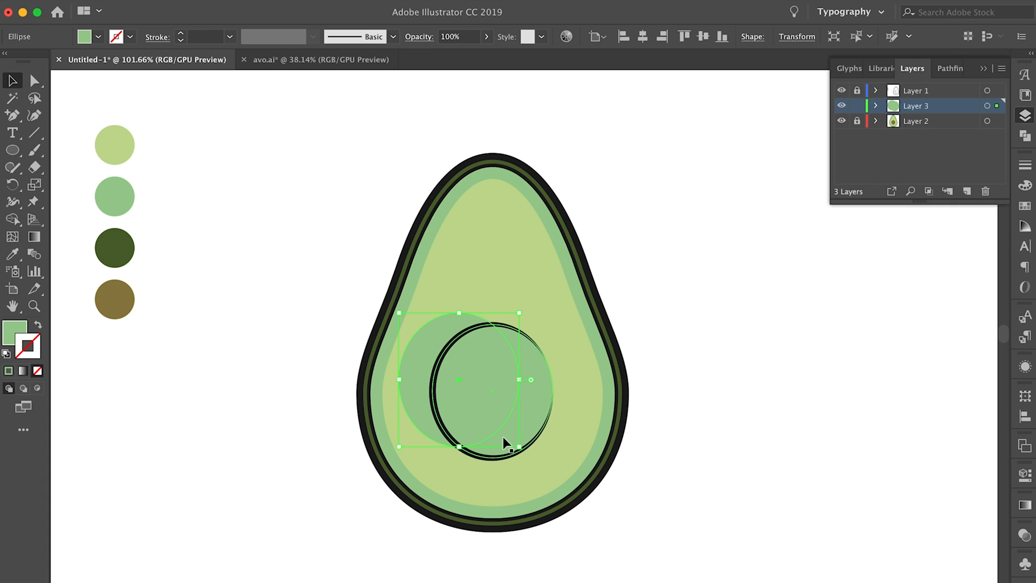
# Step: Subtract the offset copy from the original green ellipse with Minus Front, leaving a crescent along the pit's right side
pyautogui.keyDown('shift'); pyautogui.click(538, 380); pyautogui.keyUp('shift')
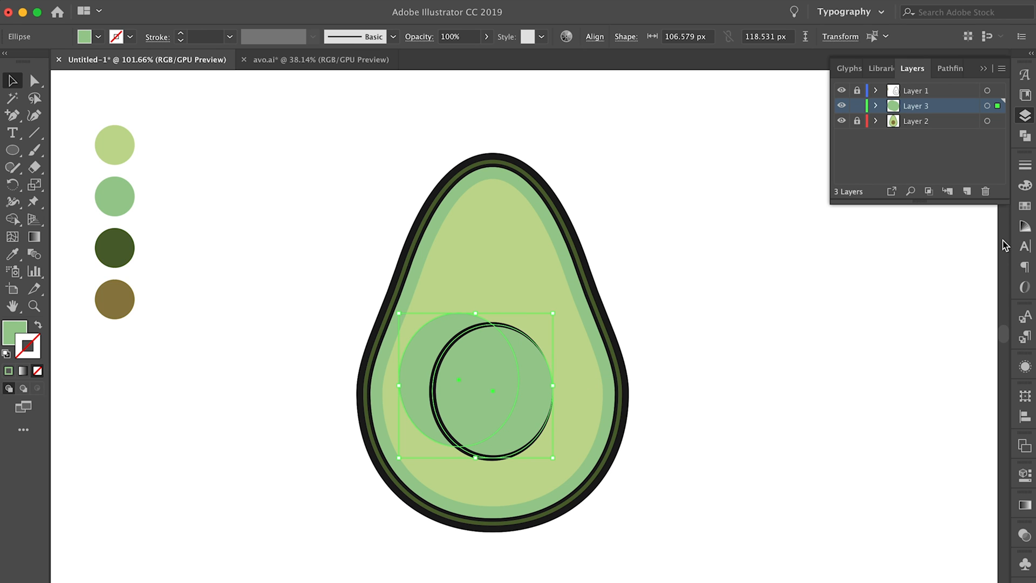
pyautogui.click(1024, 137)
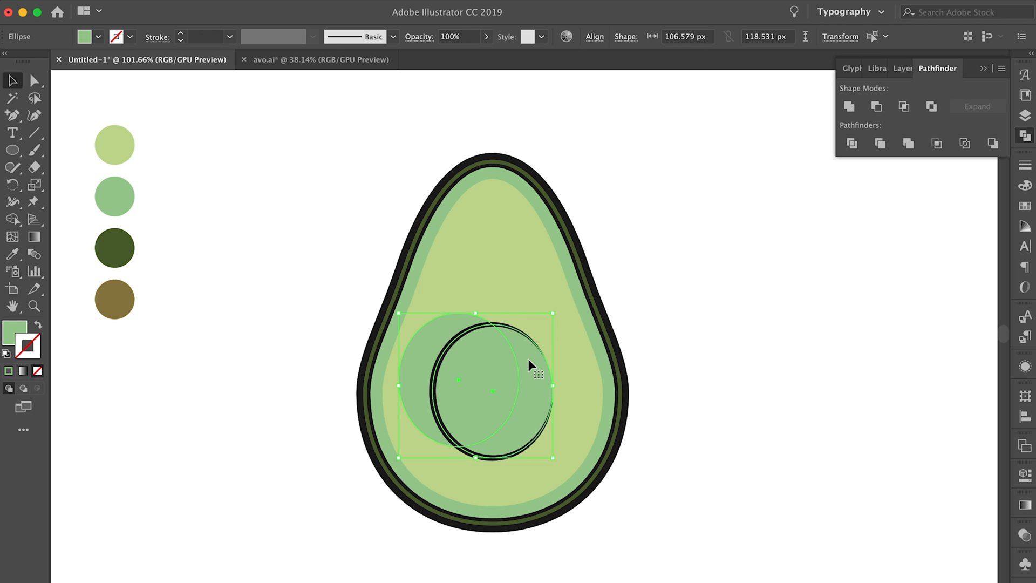
pyautogui.click(877, 106)
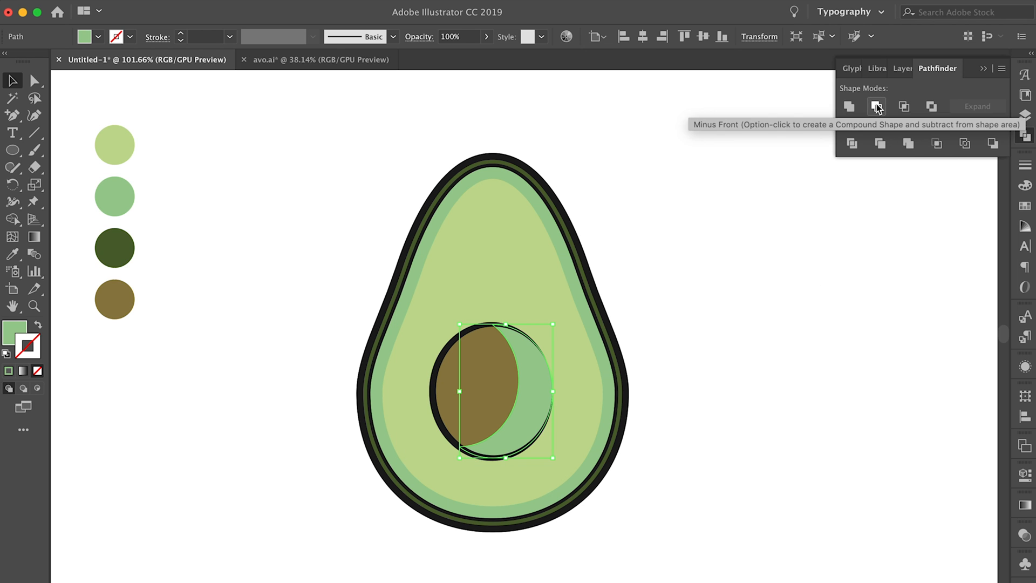
pyautogui.moveTo(539, 381); pyautogui.dragTo(332, 229)
pyautogui.click(373, 207)
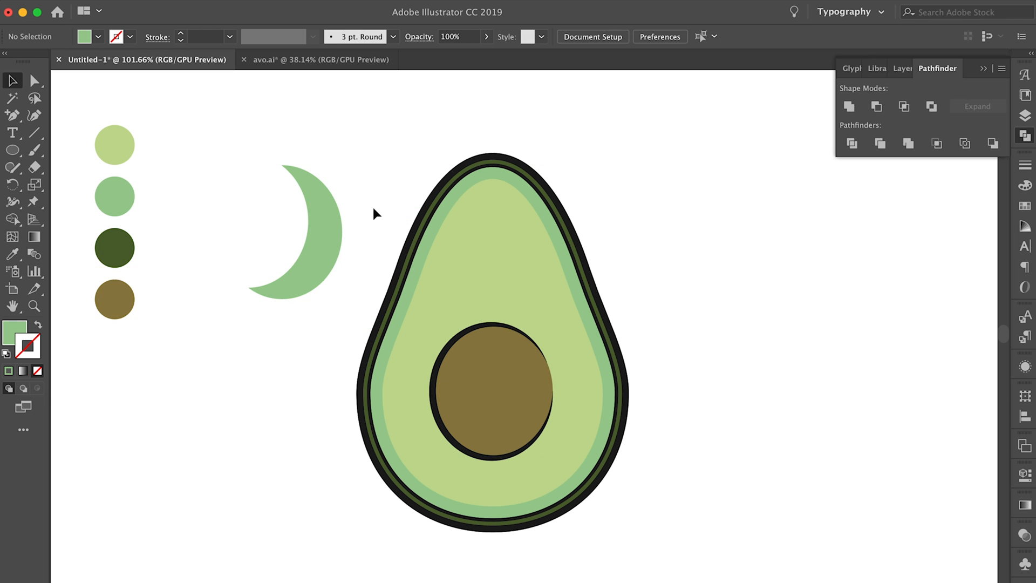
pyautogui.moveTo(283, 166); pyautogui.dragTo(376, 213)
pyautogui.hotkey('ctrl', 'z')
pyautogui.hotkey('ctrl', 'z')
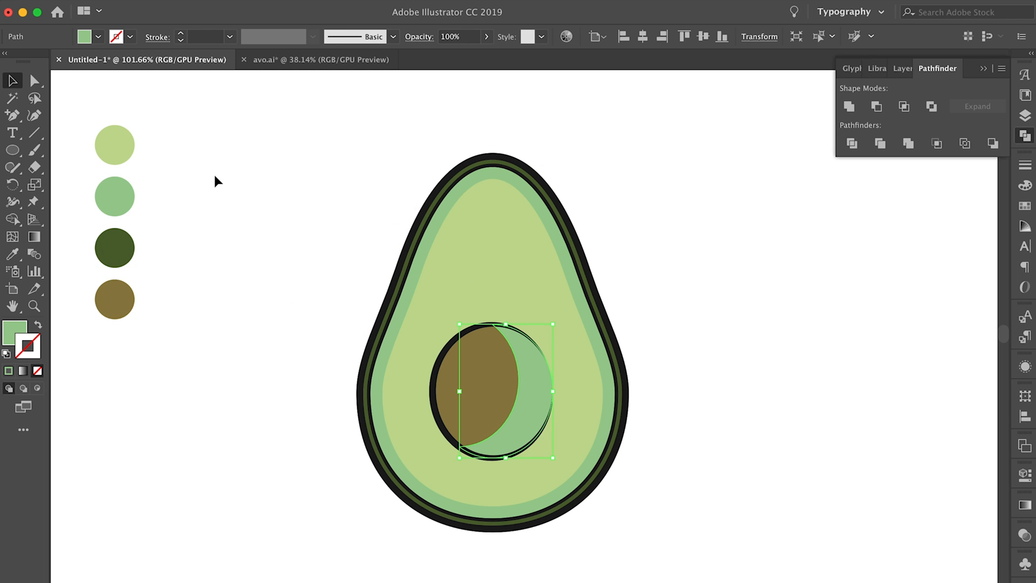
# Step: Fill the pit's crescent with the dark outline color sampled from the pit outline, leaving it without a stroke
pyautogui.click(215, 181)
pyautogui.click(519, 366)
pyautogui.press('i')
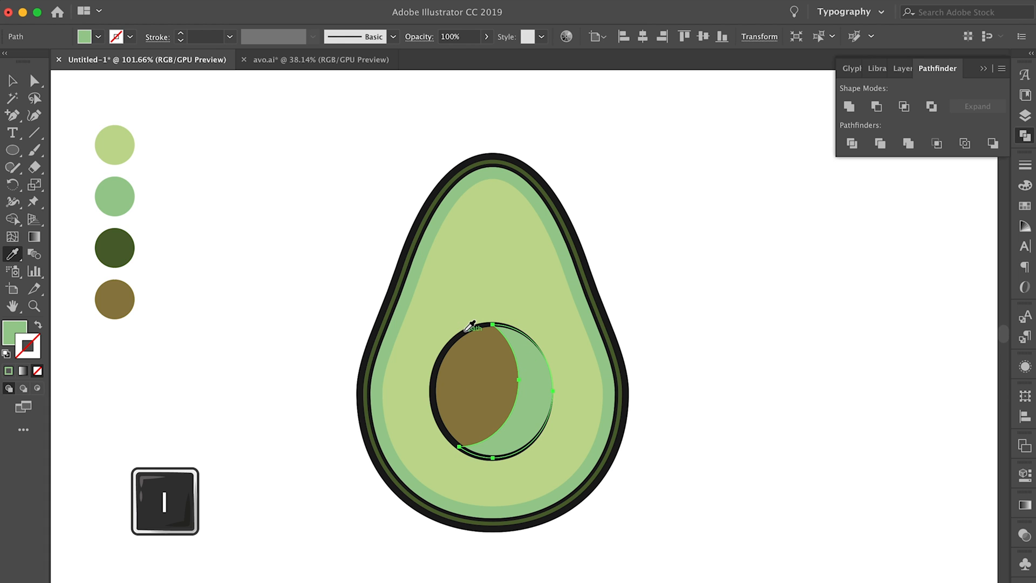
pyautogui.click(470, 324)
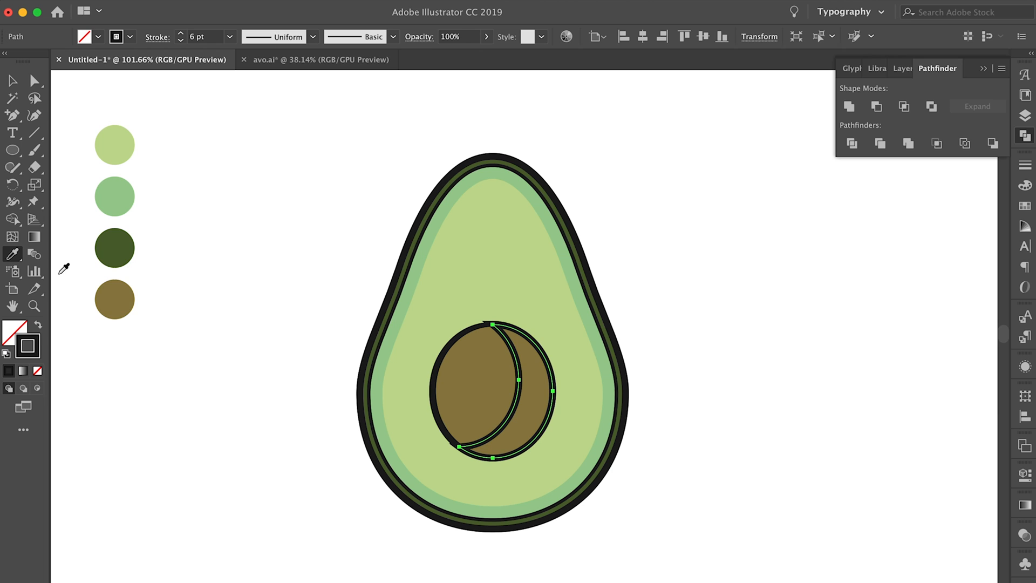
pyautogui.click(38, 326)
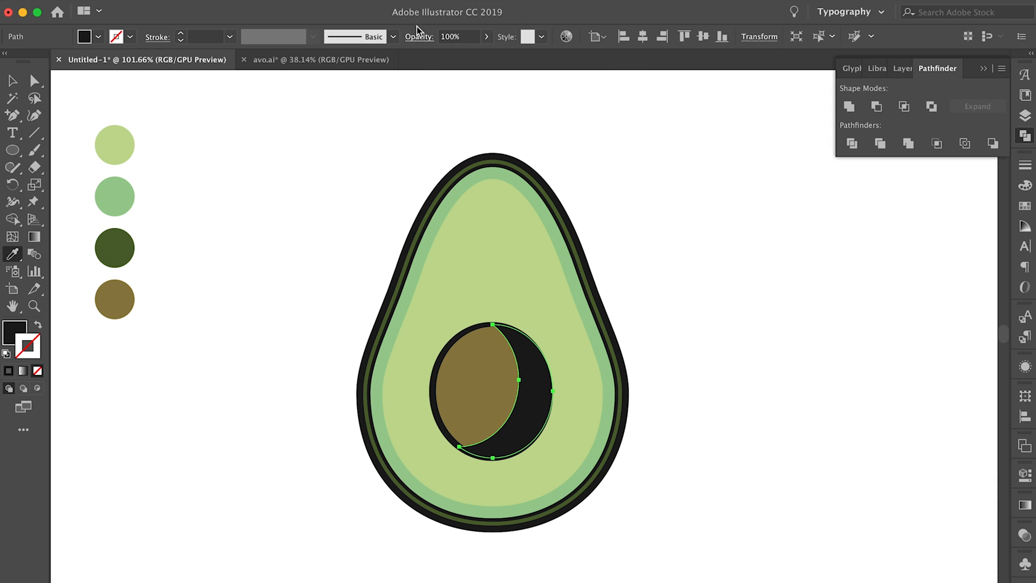
# Step: Show the Transparency settings and lower the dark crescent's opacity, trying 10% and settling on 20%
pyautogui.click(404, 0)
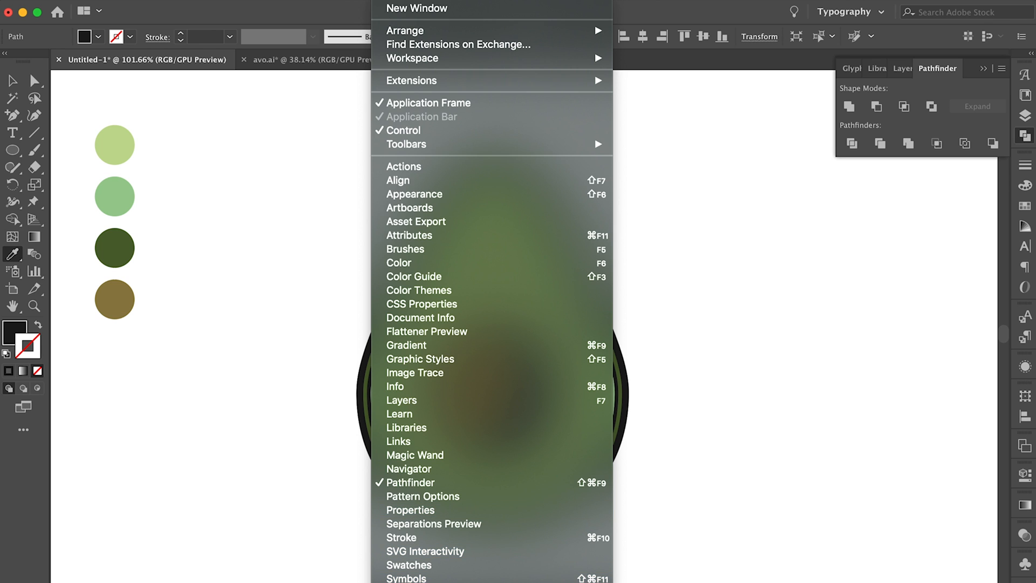
pyautogui.scroll(-4, 431, 513)
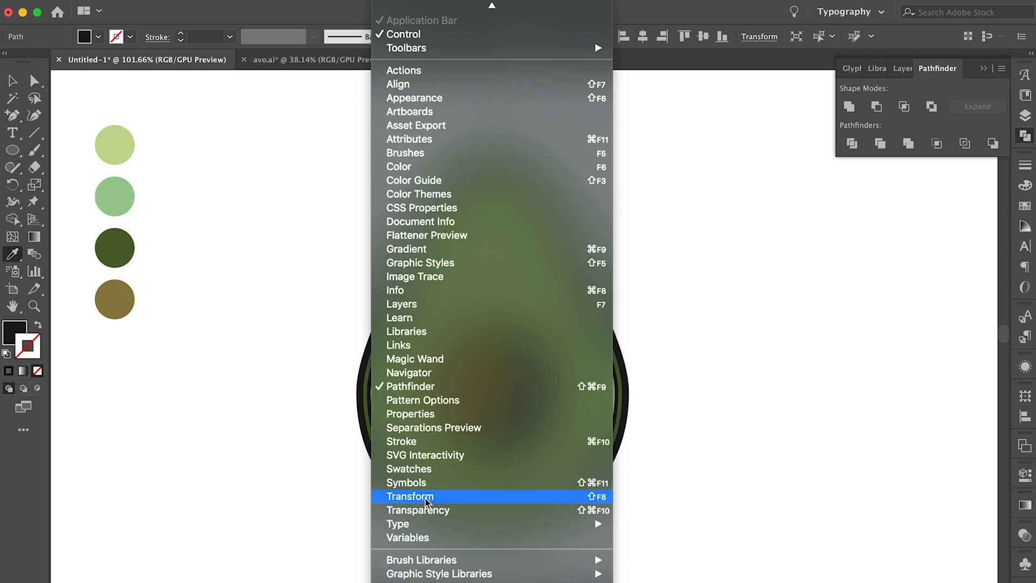
pyautogui.click(431, 510)
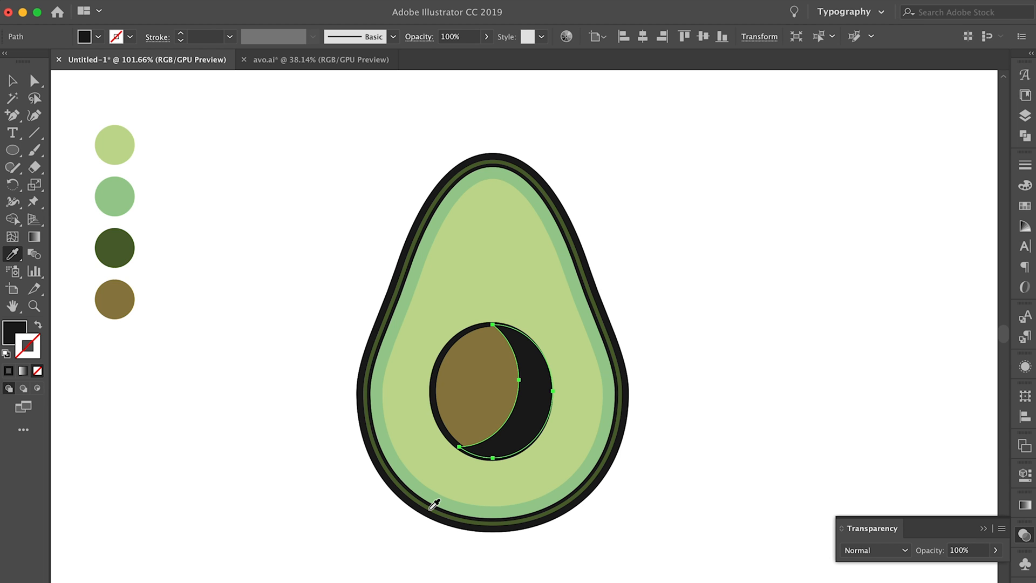
pyautogui.click(971, 549)
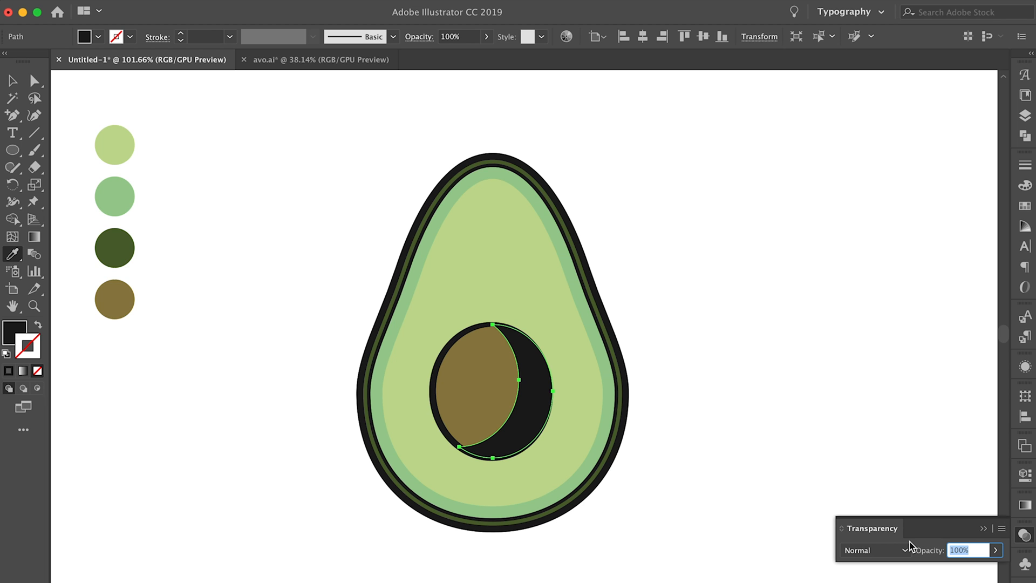
pyautogui.write('10')
pyautogui.press('Return')
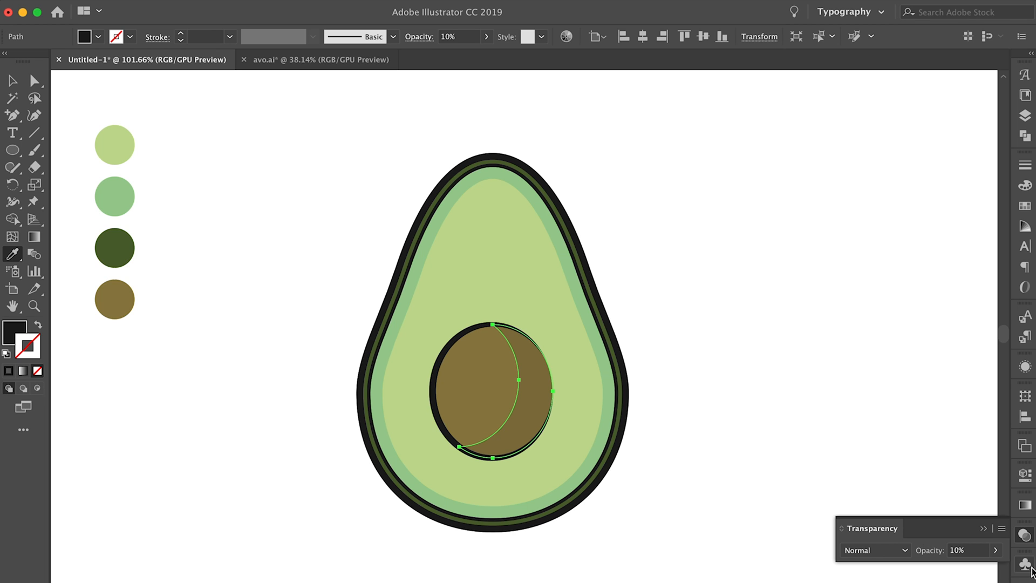
pyautogui.click(976, 548)
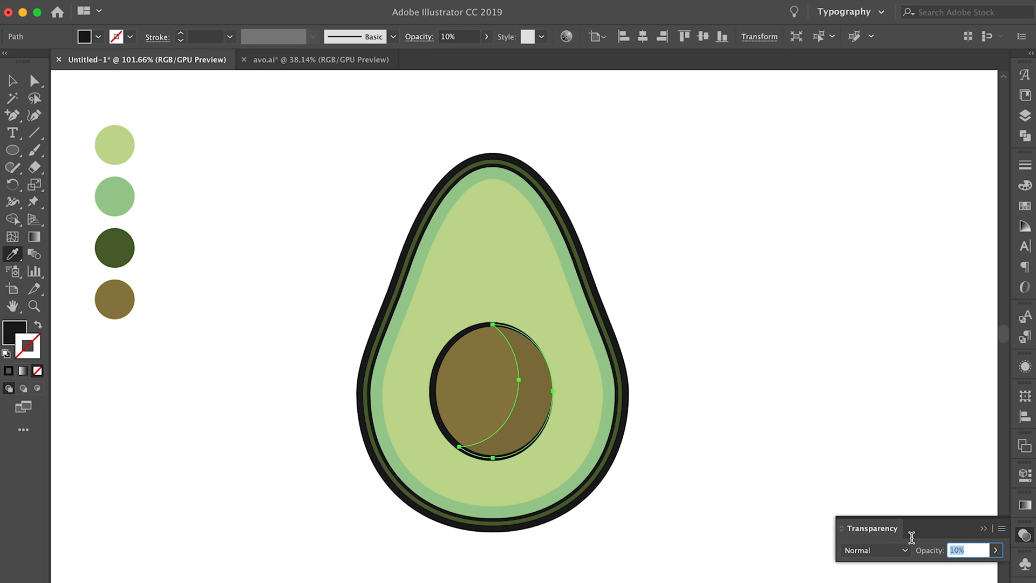
pyautogui.hotkey('shift', 'Up')
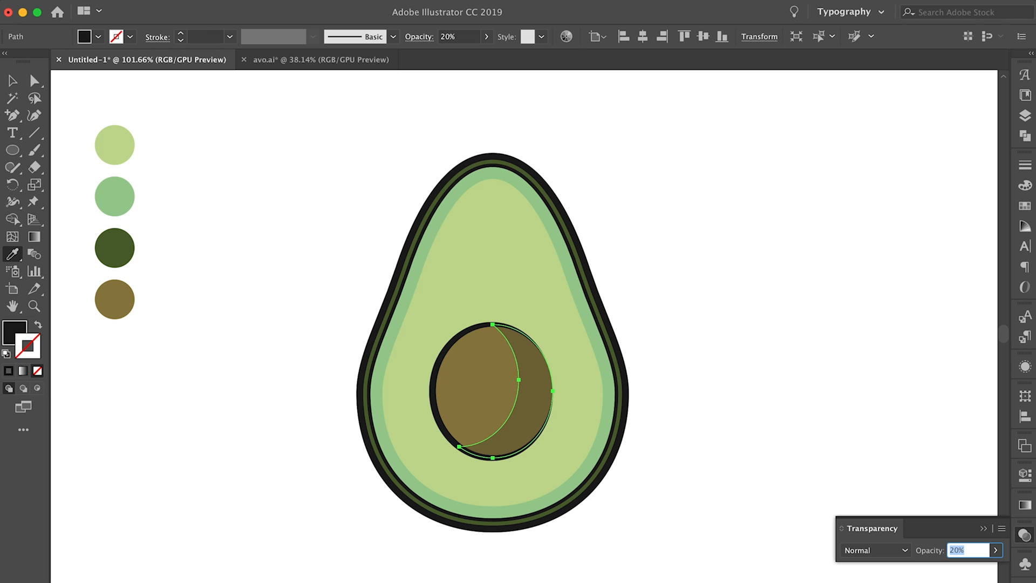
pyautogui.press('Return')
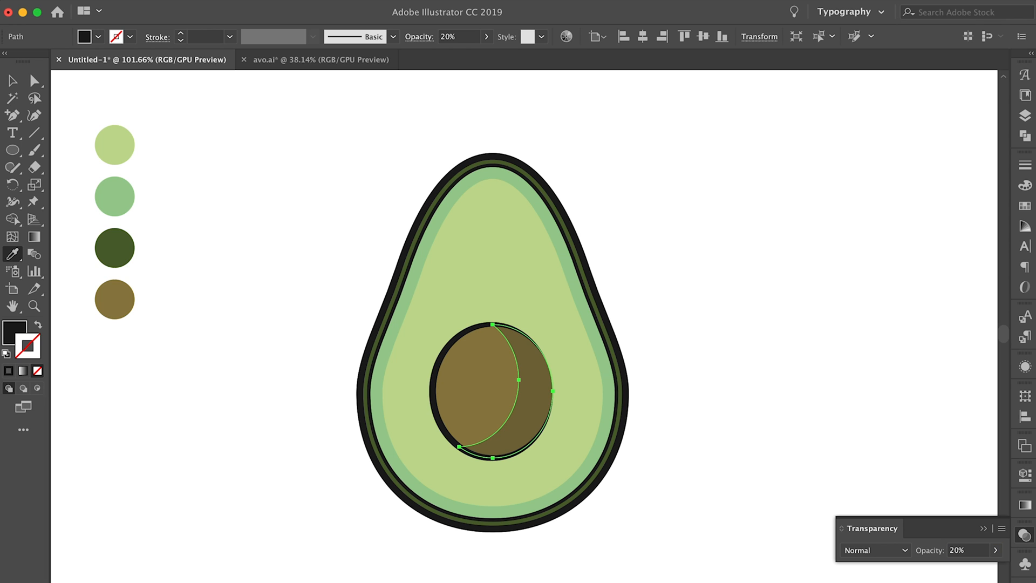
# Step: Try 30% opacity on the pit's crescent shadow and set it back to 20%
pyautogui.press('v')
pyautogui.click(858, 452)
pyautogui.click(523, 422)
pyautogui.click(979, 553)
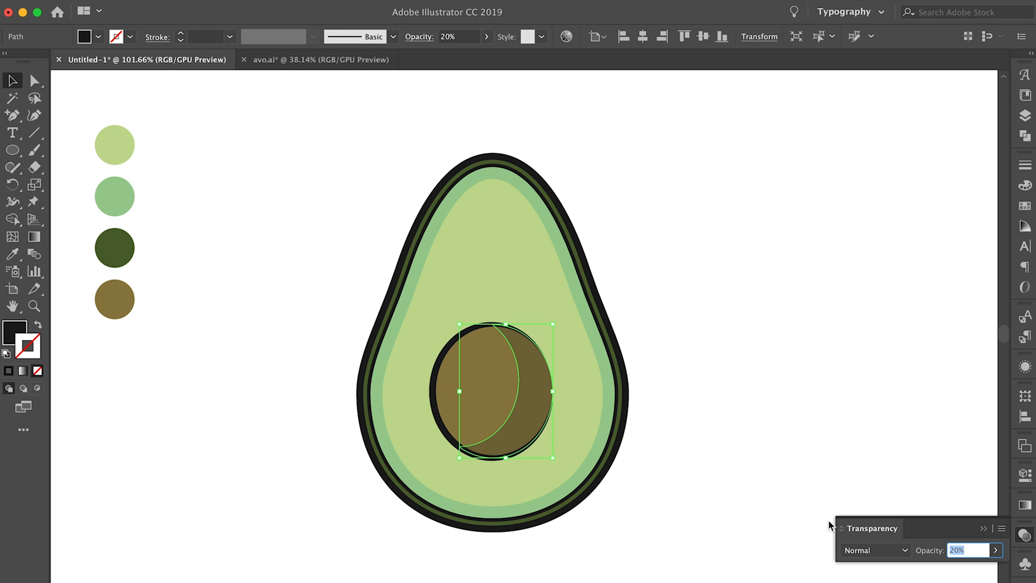
pyautogui.write('30')
pyautogui.click(681, 319)
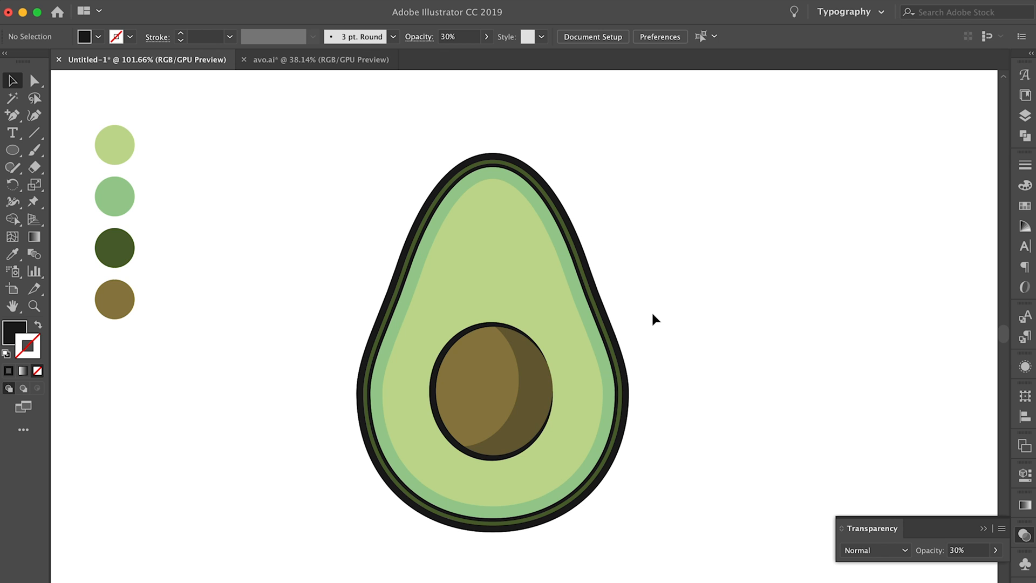
pyautogui.click(522, 425)
pyautogui.click(968, 551)
pyautogui.write('20')
pyautogui.click(670, 249)
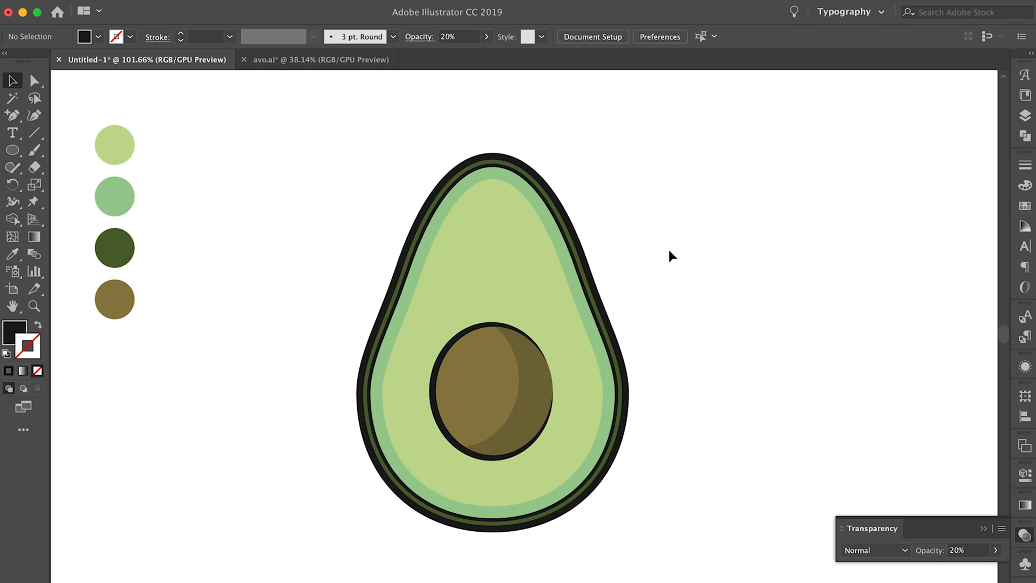
pyautogui.press('p')
pyautogui.click(543, 390)
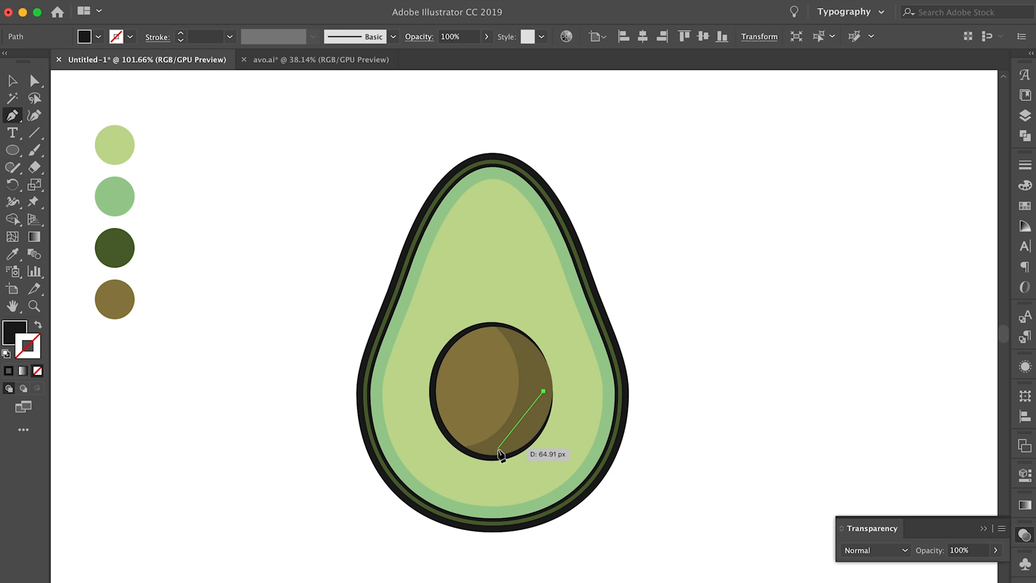
pyautogui.moveTo(496, 449); pyautogui.dragTo(448, 458)
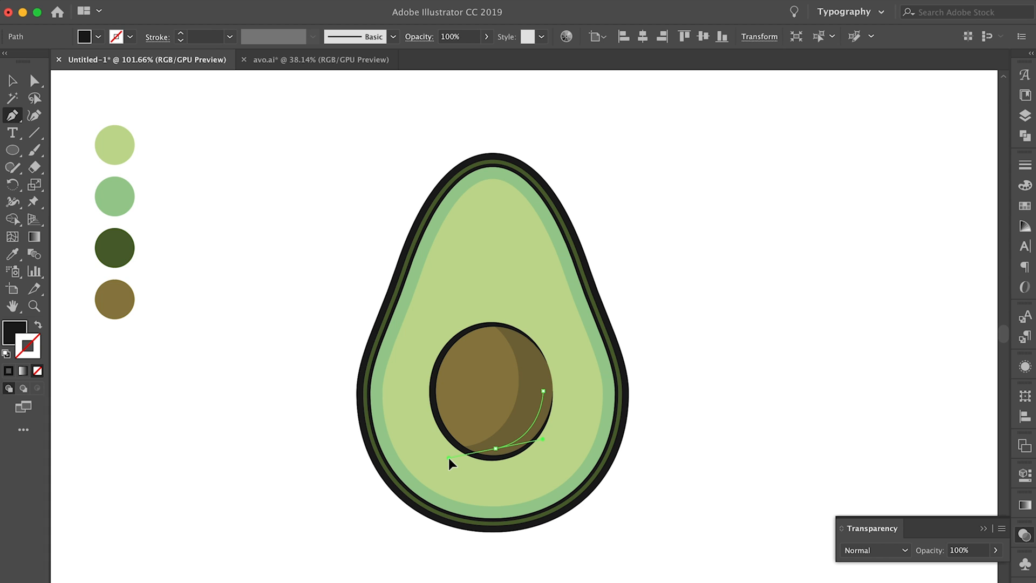
pyautogui.moveTo(449, 458); pyautogui.dragTo(448, 458)
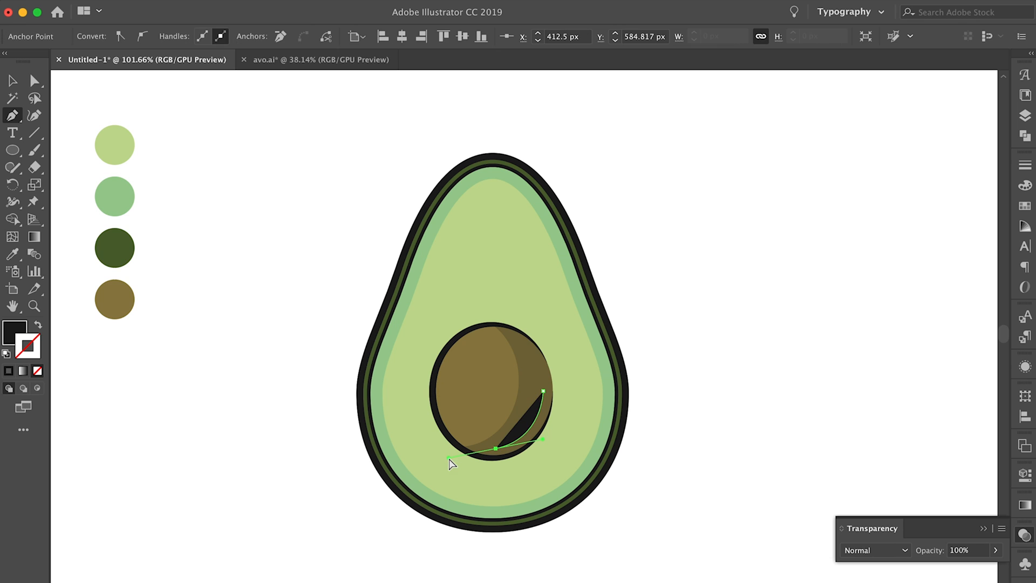
pyautogui.press('super+z')
pyautogui.press('super+z')
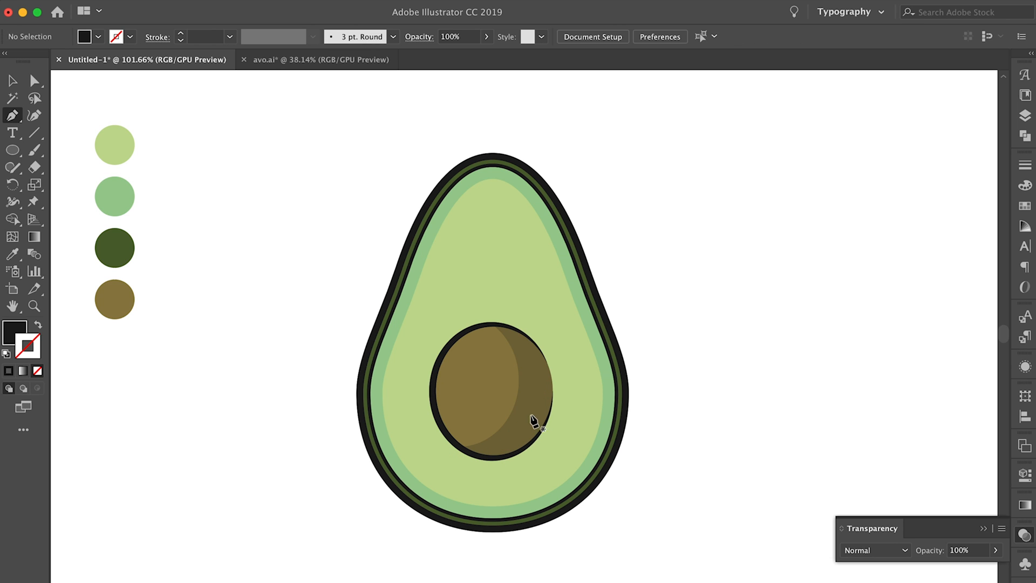
# Step: Draw an open curved path with the Pen tool inside the pit, following its lower-right edge
pyautogui.press('p')
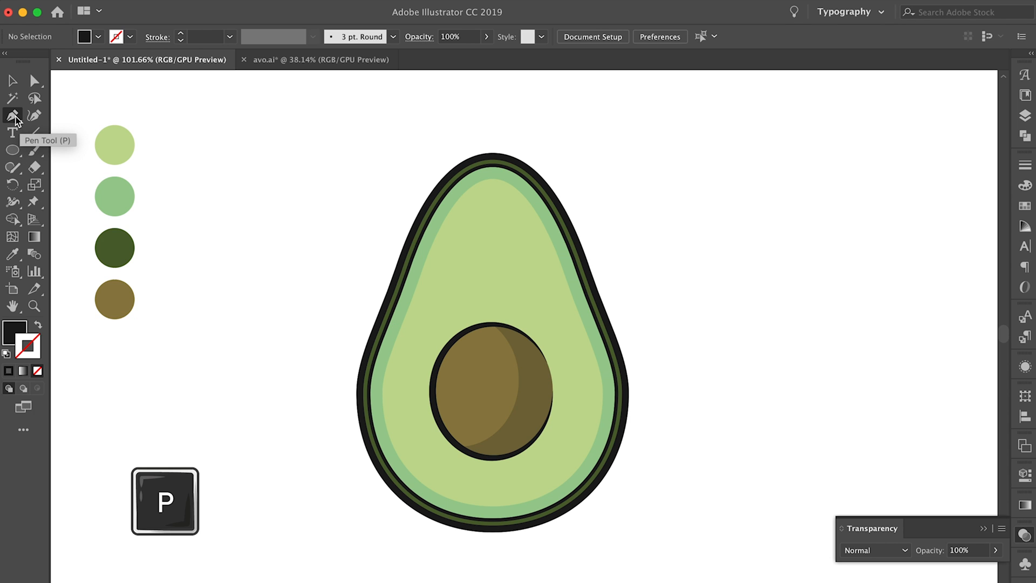
pyautogui.click(542, 398)
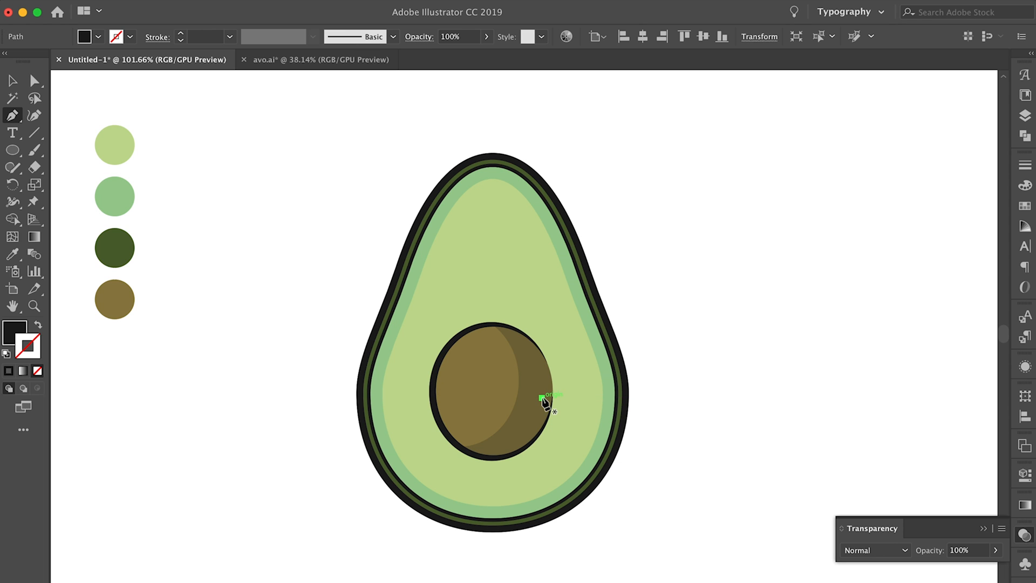
pyautogui.click(497, 448)
pyautogui.moveTo(496, 448); pyautogui.dragTo(455, 453)
pyautogui.moveTo(455, 453); pyautogui.dragTo(456, 454)
pyautogui.moveTo(456, 454); pyautogui.dragTo(456, 456)
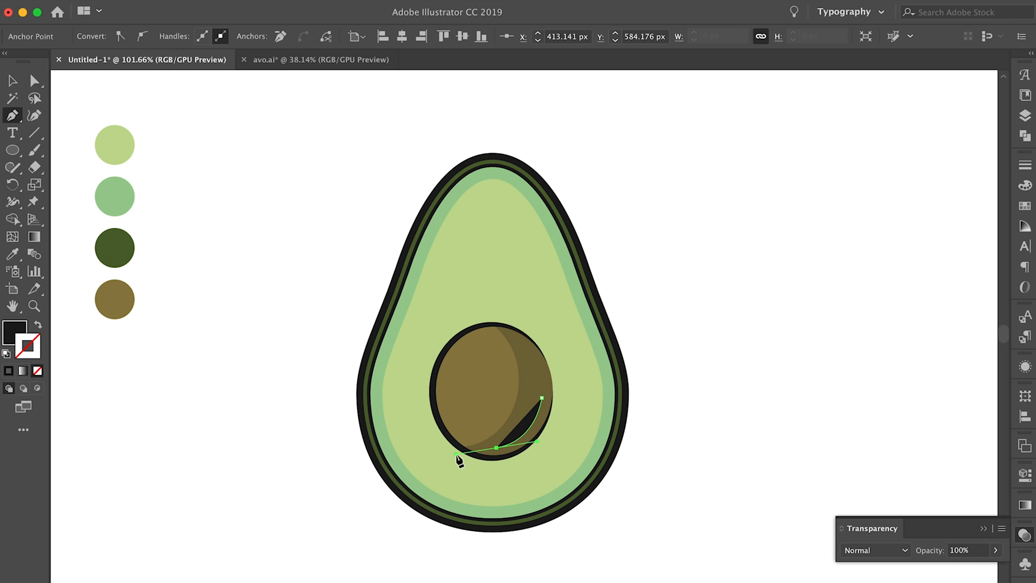
pyautogui.press('v')
pyautogui.click(180, 357)
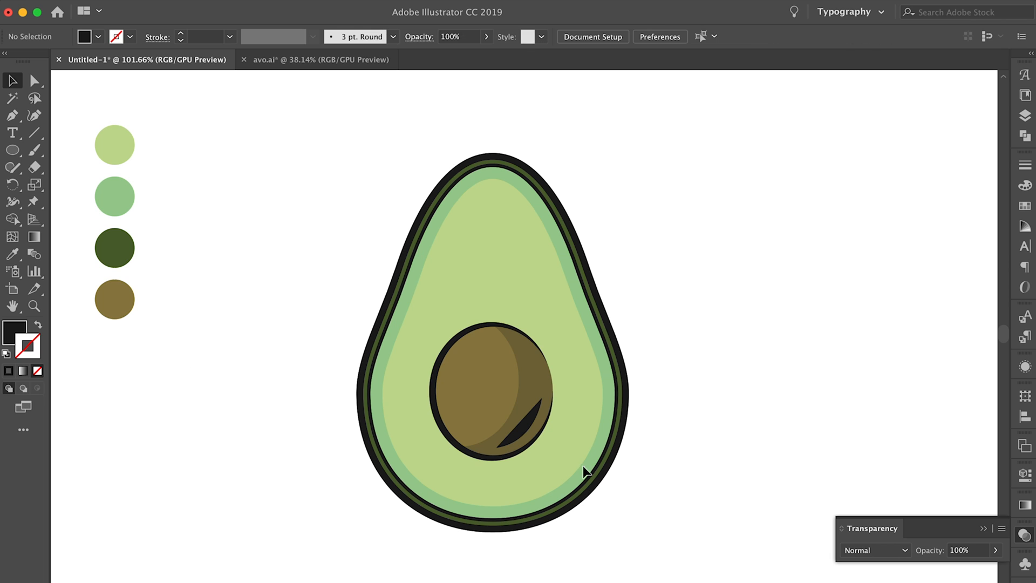
# Step: Copy the avocado outline's dark 6 pt stroke with no fill onto the curved path in the pit
pyautogui.click(530, 427)
pyautogui.press('i')
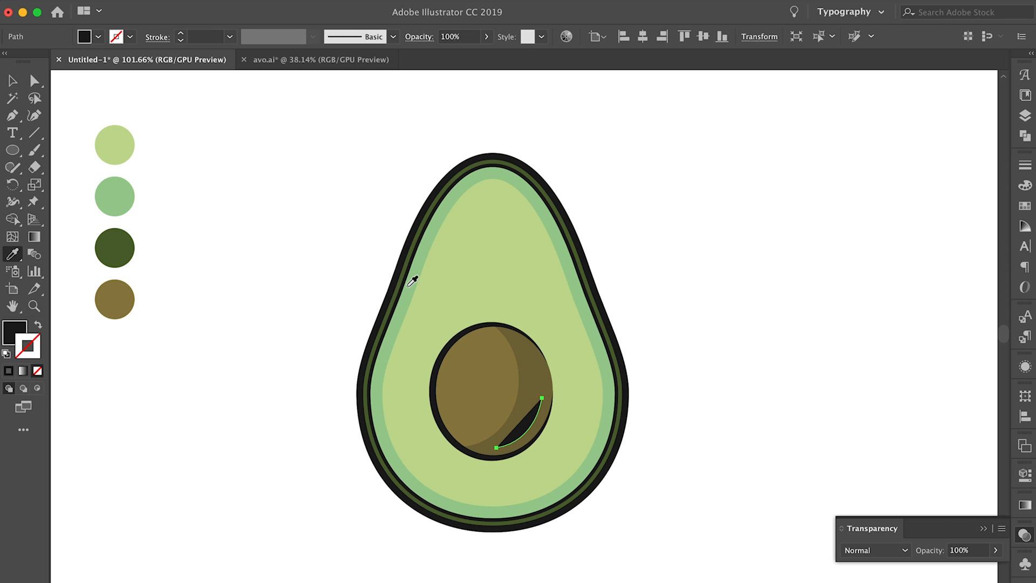
pyautogui.click(398, 278)
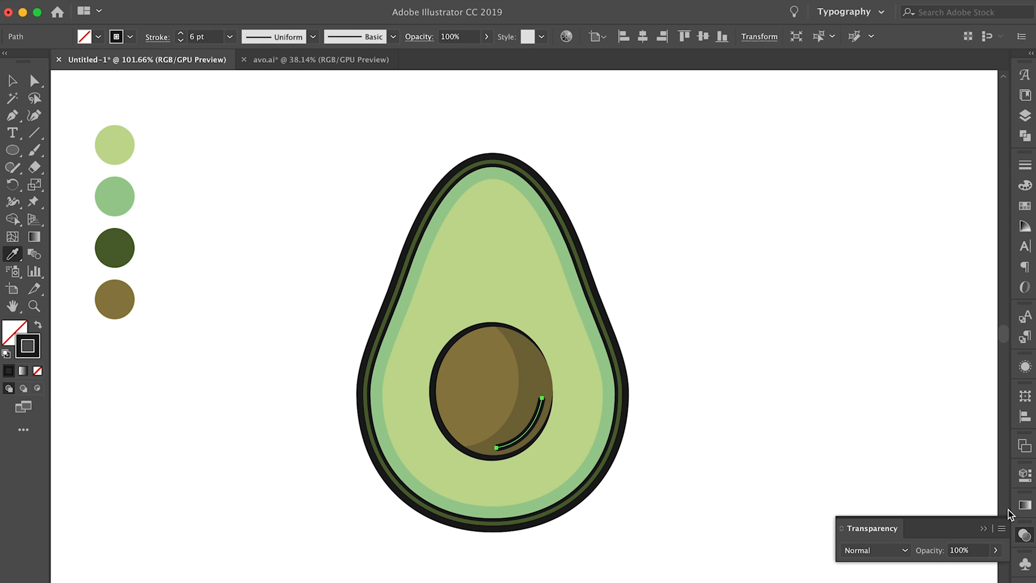
# Step: Increase the curved path's stroke weight to 12 pt
pyautogui.click(1025, 165)
pyautogui.click(920, 180)
pyautogui.press('Up')
pyautogui.press('Up')
pyautogui.press('Up')
pyautogui.press('Up')
pyautogui.press('Up')
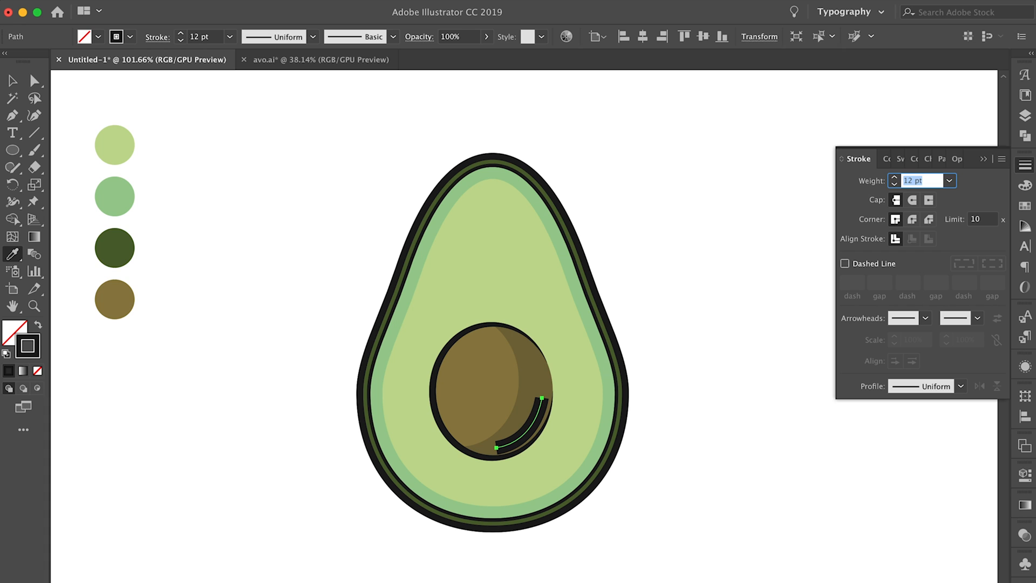
pyautogui.press('Return')
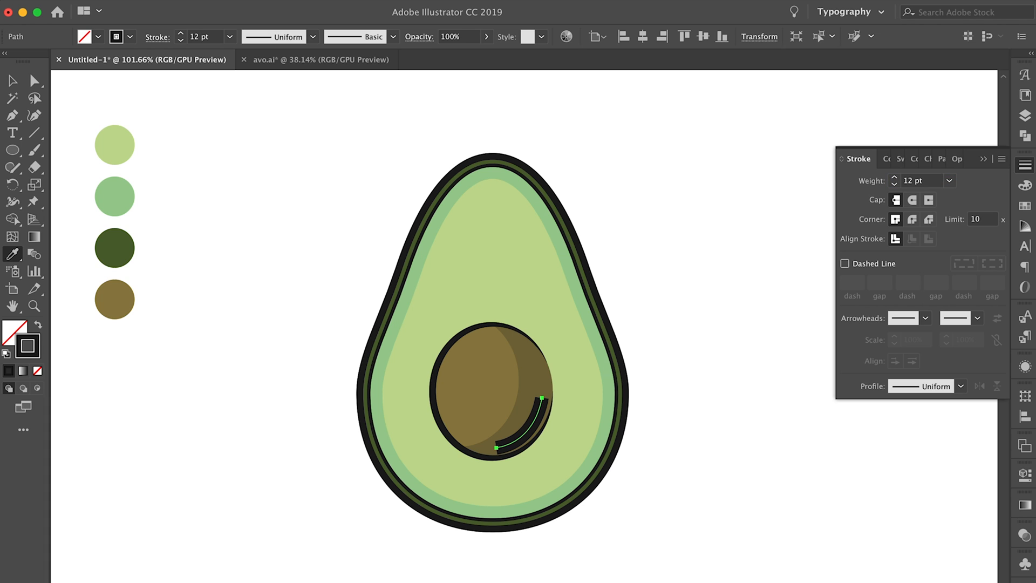
# Step: Give the curved stroke the width profile that tapers evenly at both ends
pyautogui.click(961, 386)
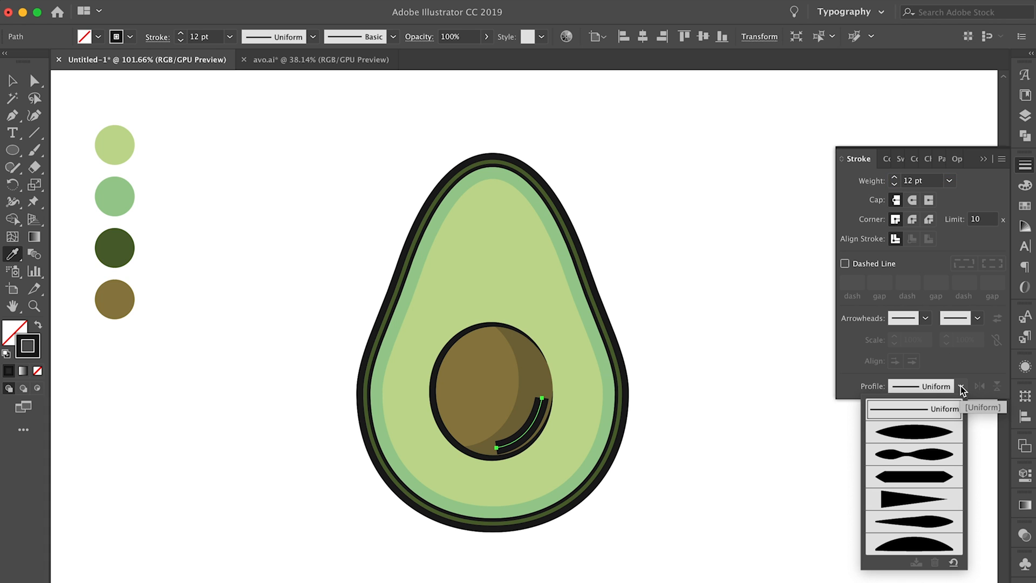
pyautogui.click(930, 439)
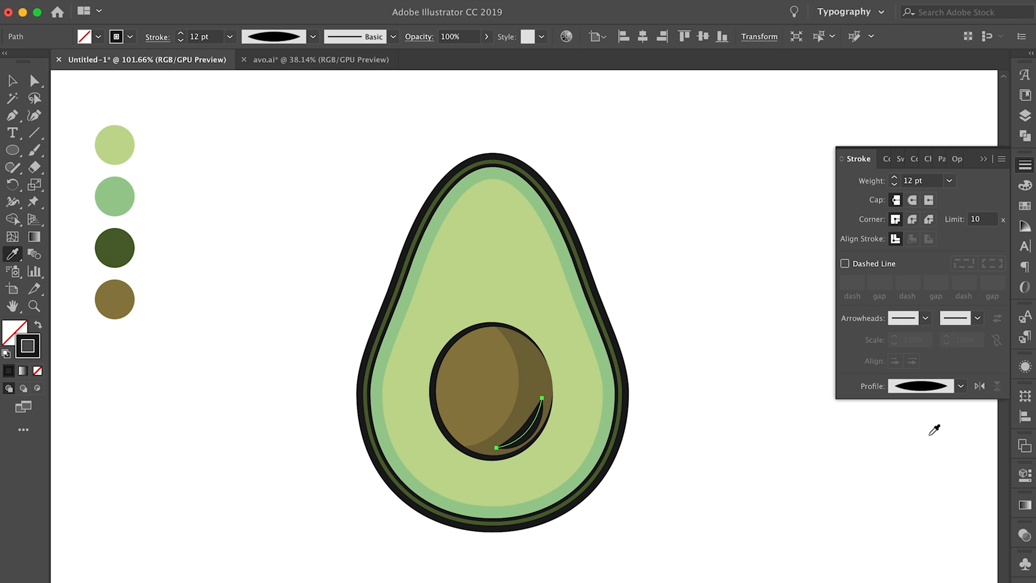
pyautogui.press('v')
pyautogui.click(621, 334)
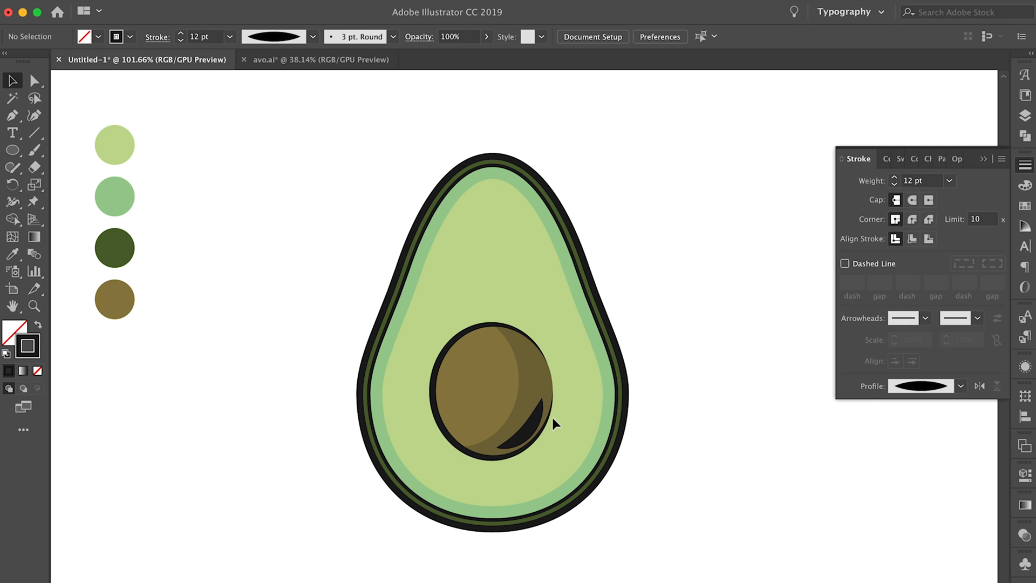
# Step: Nudge the tapered stroke slightly upward inside the pit
pyautogui.click(537, 426)
pyautogui.press('Up')
pyautogui.press('Up')
pyautogui.press('Up')
pyautogui.press('Up')
pyautogui.press('Up')
pyautogui.press('Up')
pyautogui.press('Up')
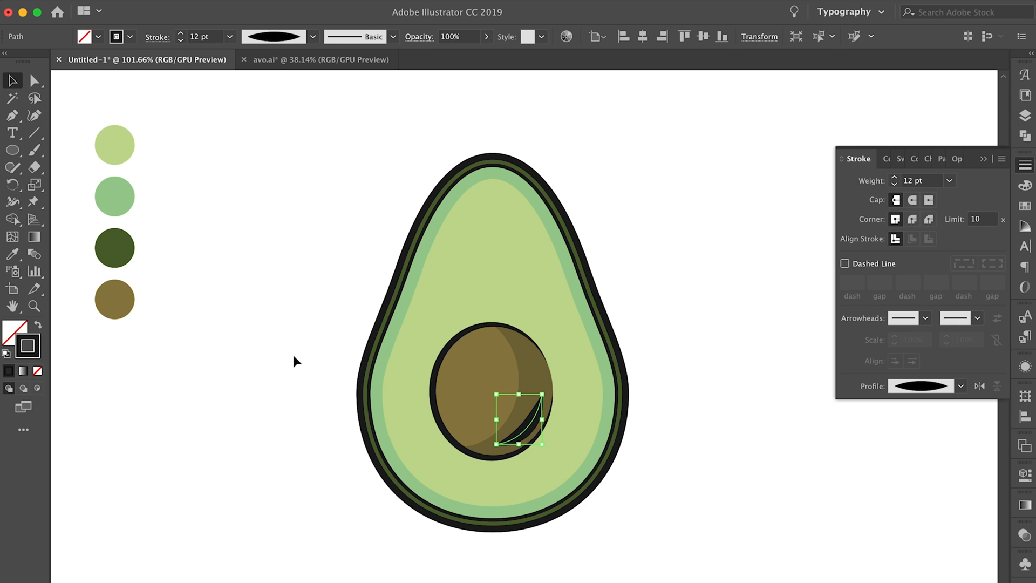
pyautogui.click(293, 356)
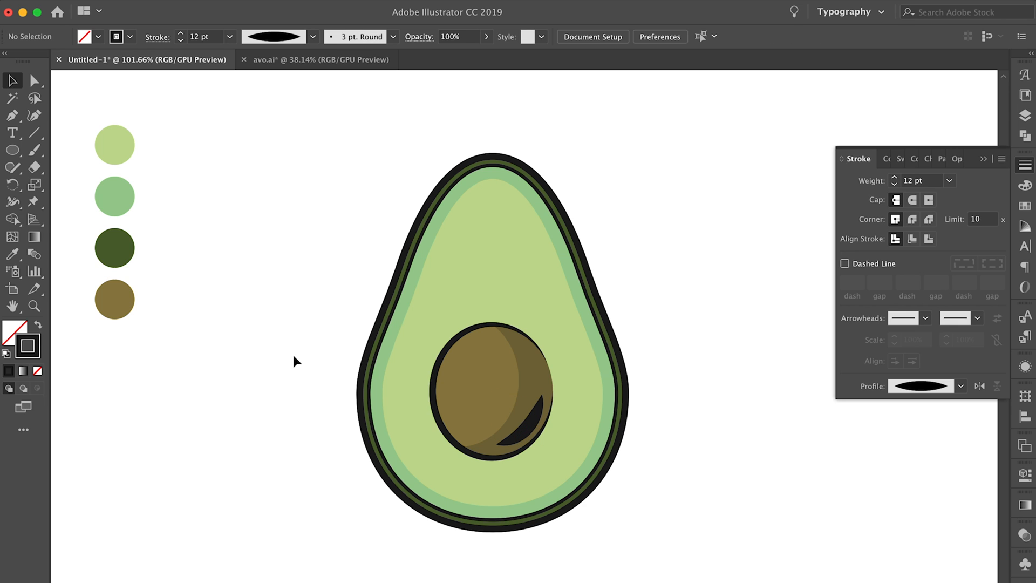
# Step: Set the opacity of the tapered accent stroke inside the pit to 20%
pyautogui.click(531, 420)
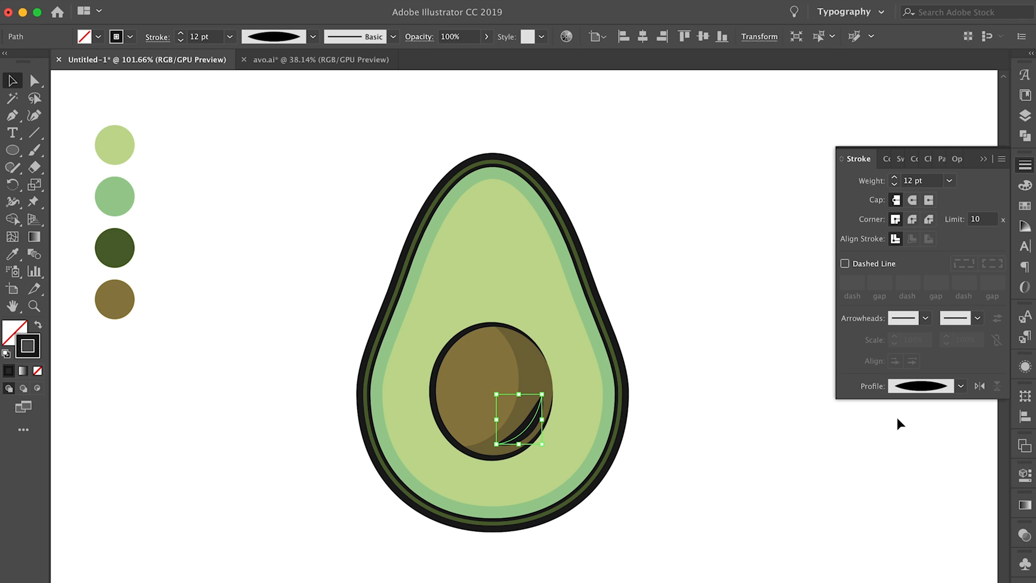
pyautogui.click(1025, 536)
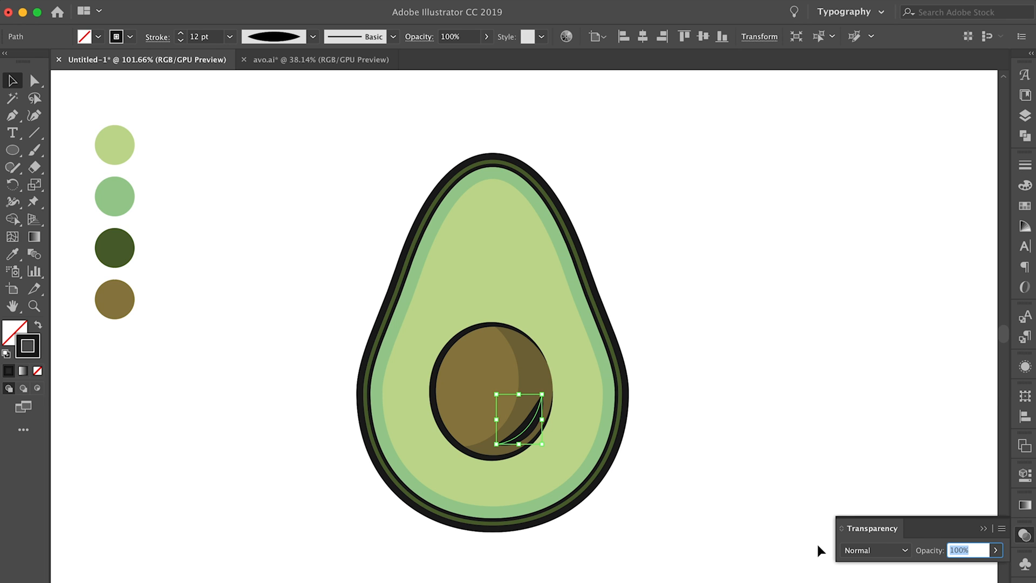
pyautogui.write('20')
pyautogui.press('Return')
pyautogui.click(717, 367)
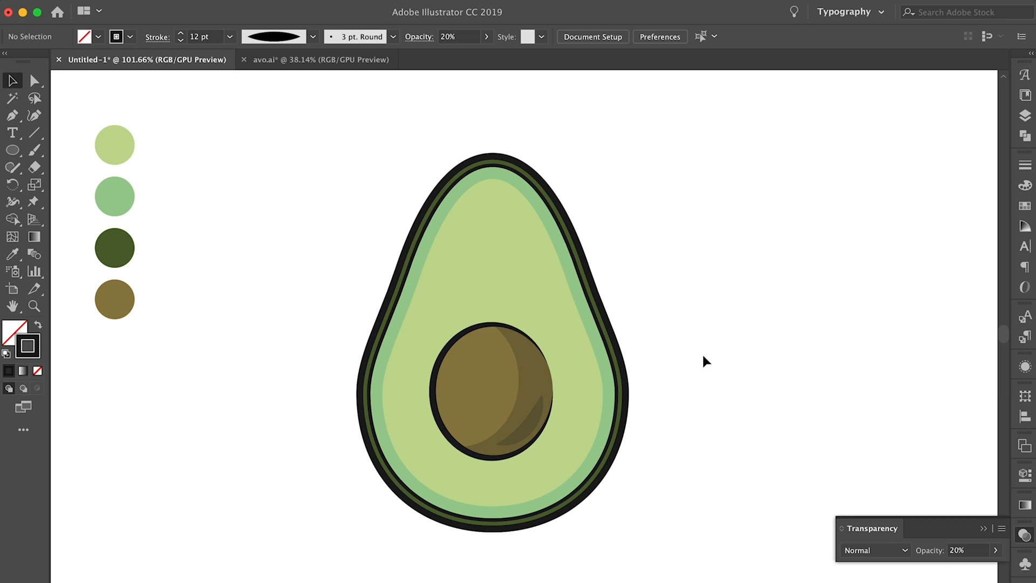
pyautogui.click(536, 426)
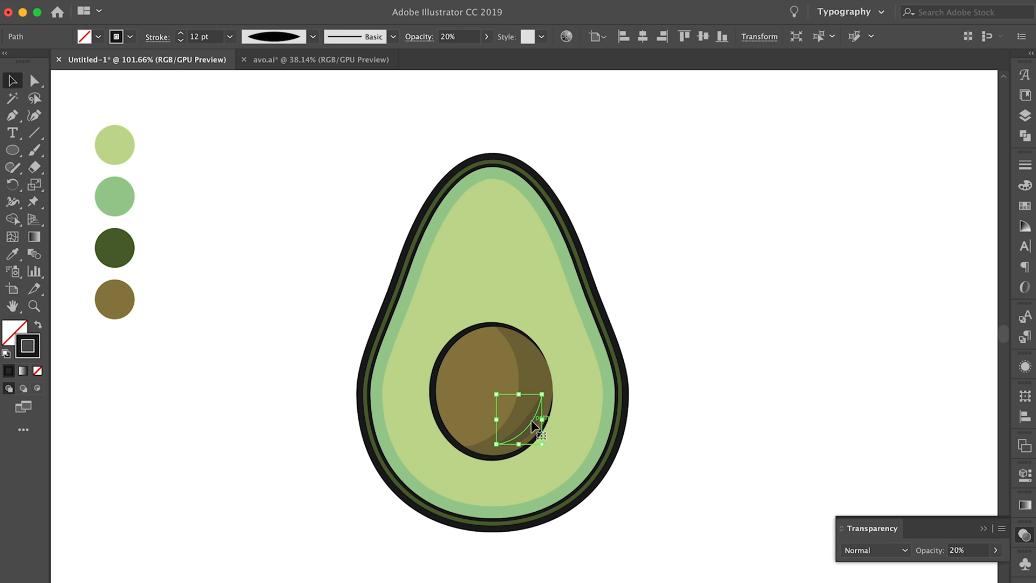
pyautogui.click(522, 350)
pyautogui.click(722, 342)
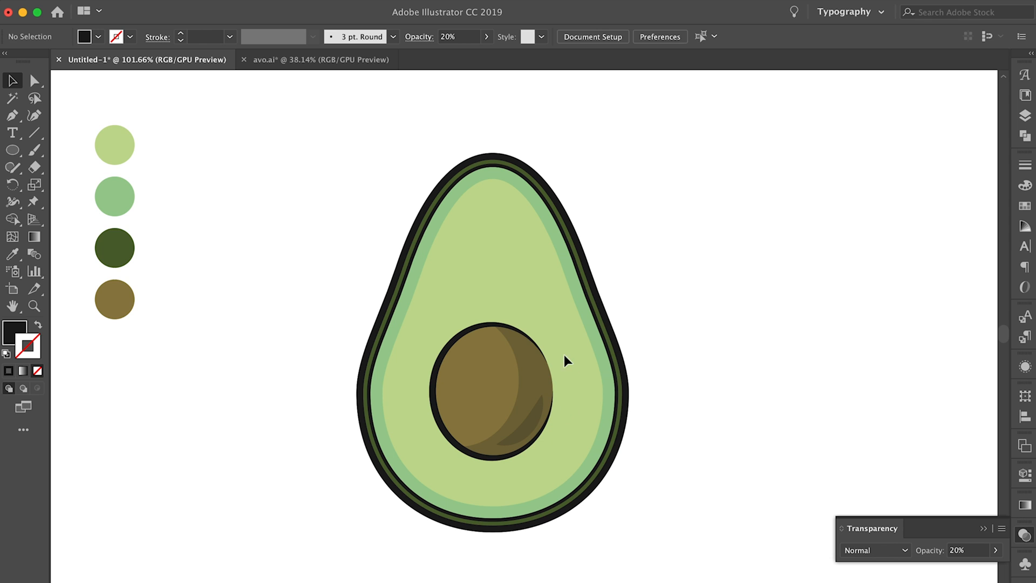
# Step: Draw an ellipse over the pit matching its outline and delete its left anchor point, keeping only the right half
pyautogui.press('l')
pyautogui.moveTo(433, 324); pyautogui.dragTo(554, 458)
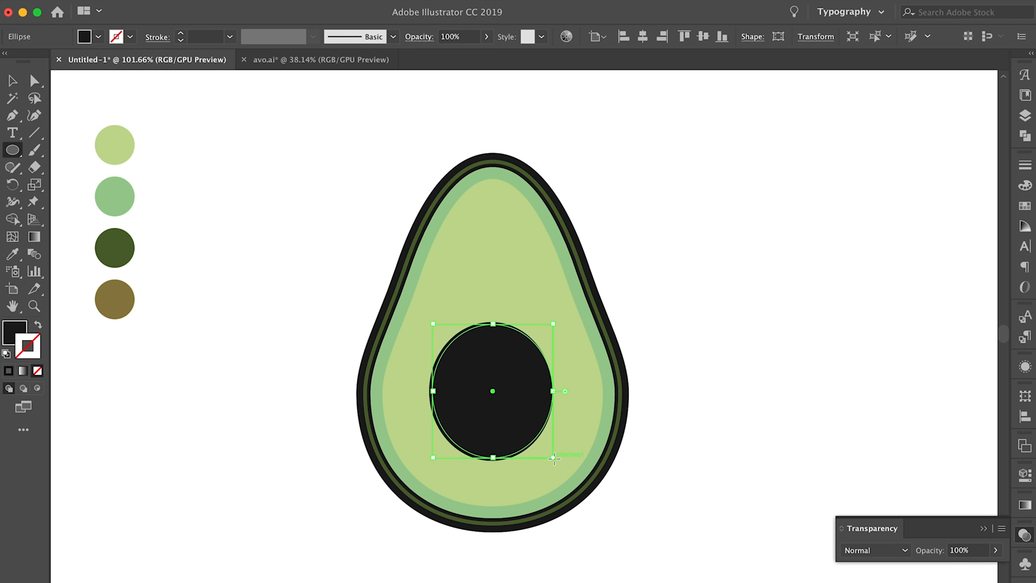
pyautogui.press('a')
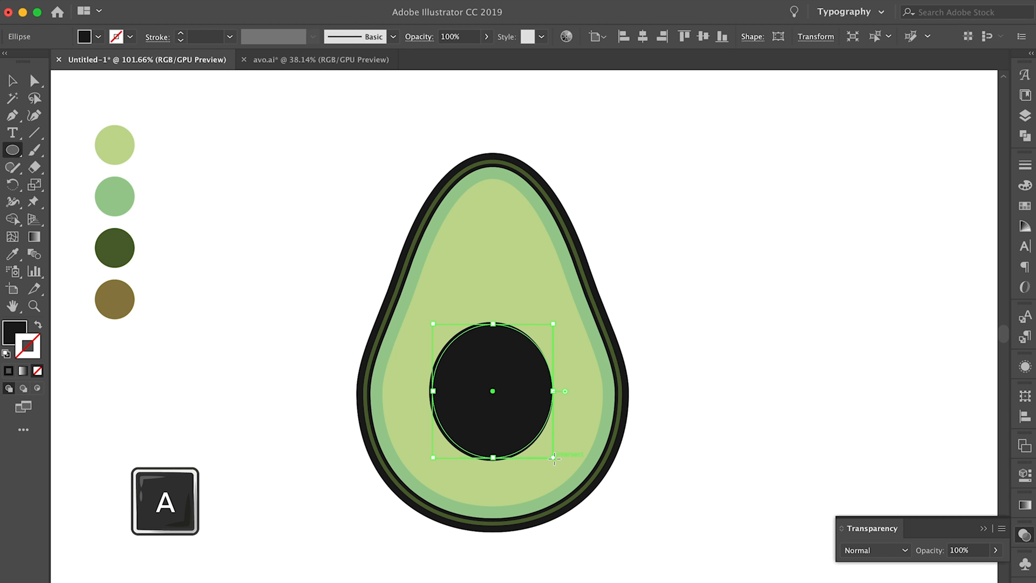
pyautogui.click(432, 391)
pyautogui.press('Delete')
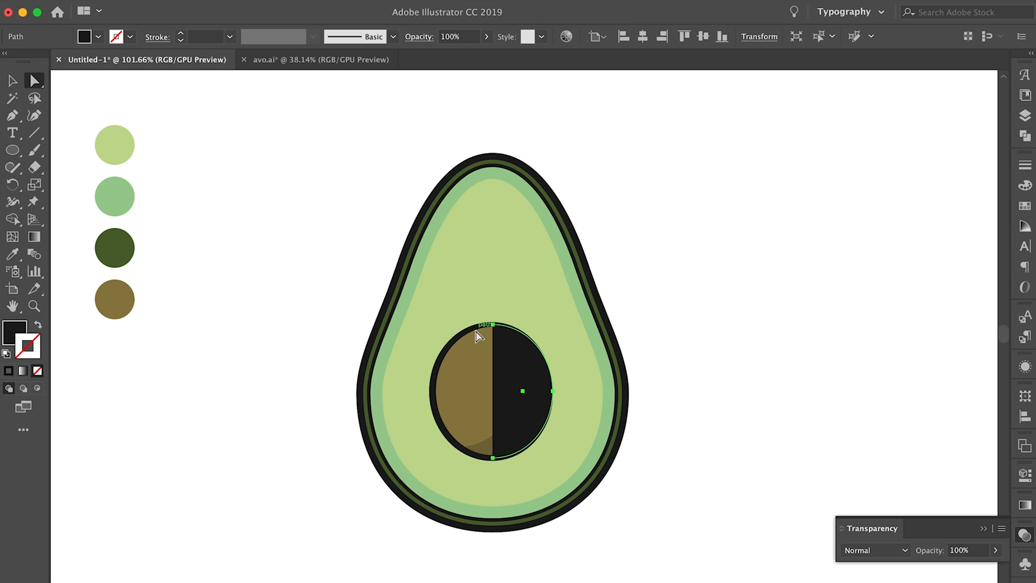
# Step: Copy the pit outline's dark 6 pt stroke onto the half-ellipse and give it the one-sided arched width profile
pyautogui.press('i')
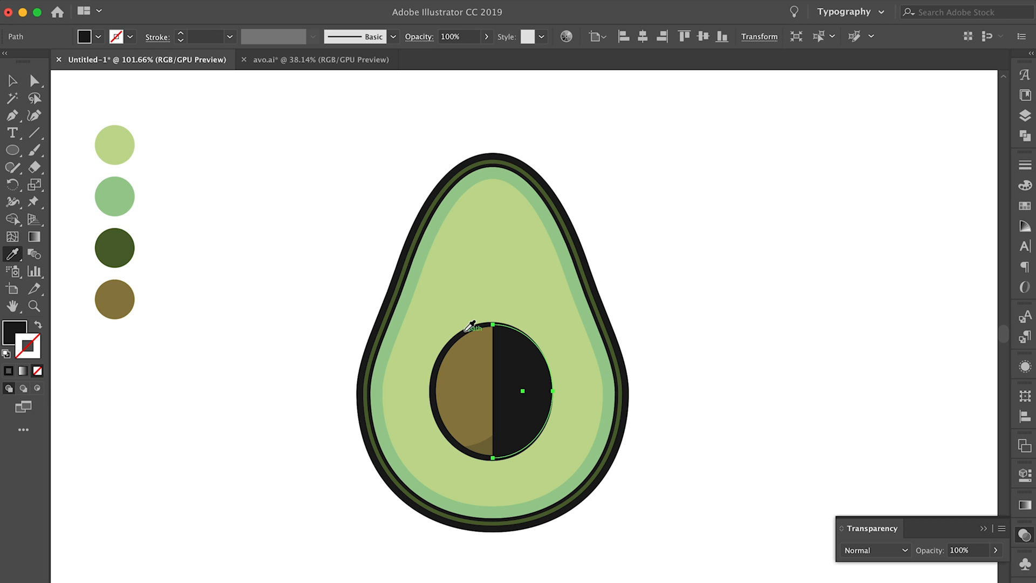
pyautogui.click(456, 336)
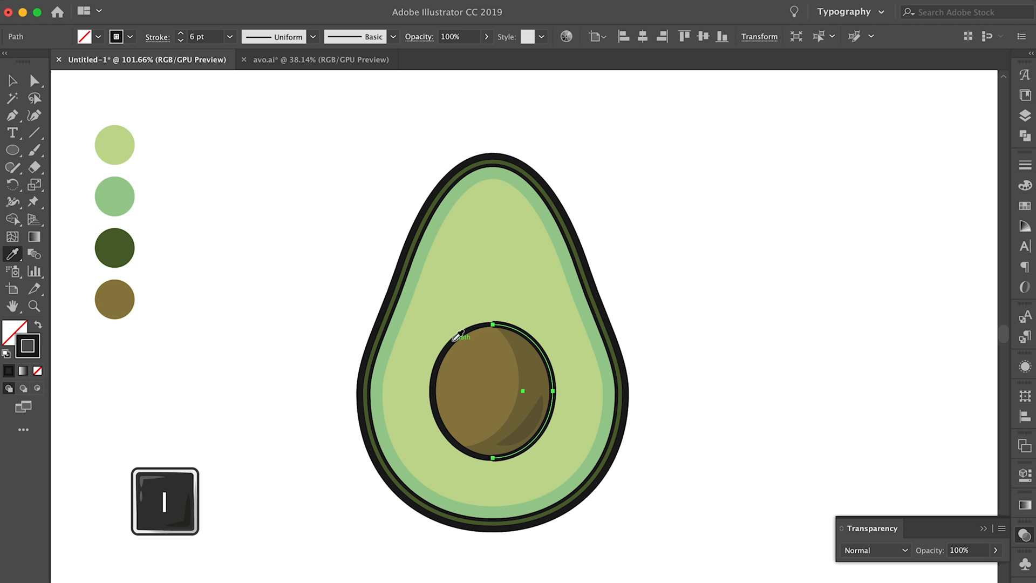
pyautogui.click(1025, 167)
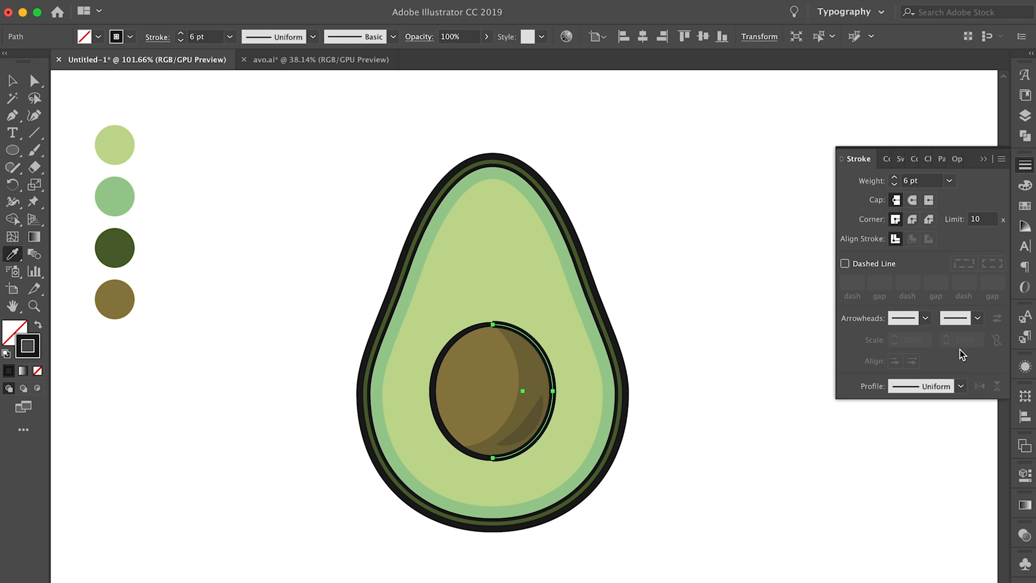
pyautogui.click(961, 387)
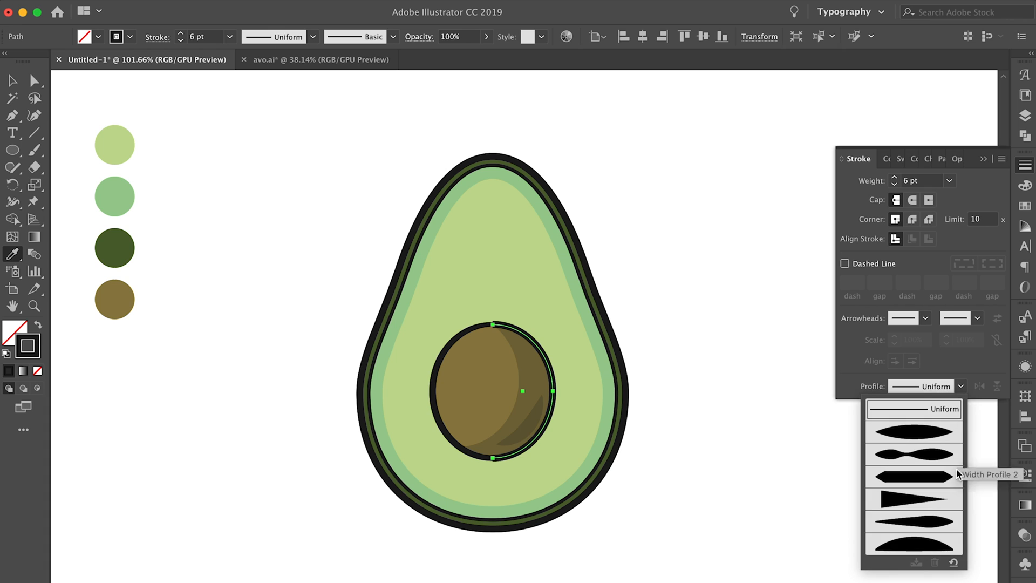
pyautogui.click(922, 545)
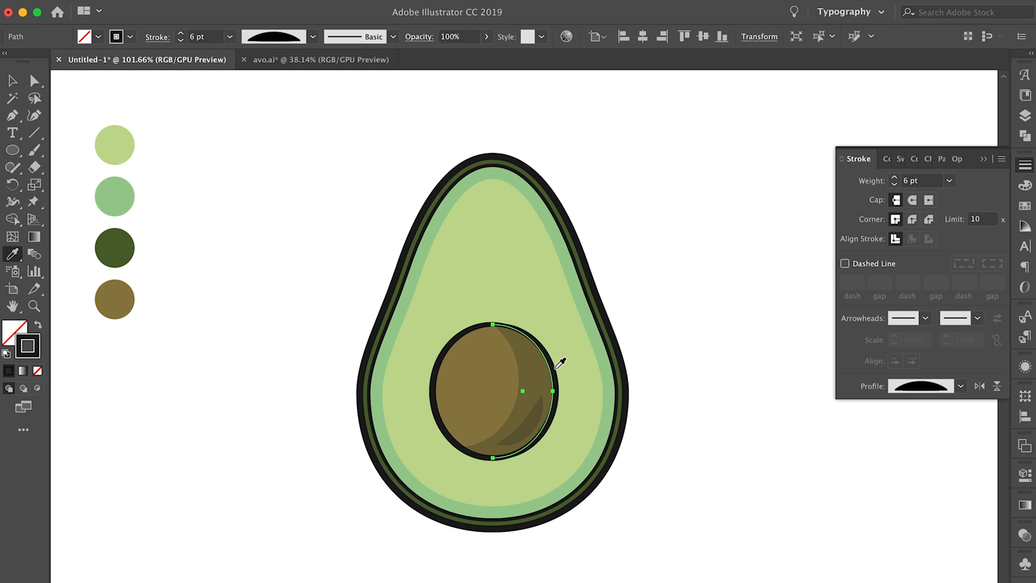
# Step: Flip the half-ellipse's width profile back and forth across the path to compare both sides
pyautogui.click(997, 386)
pyautogui.click(997, 387)
pyautogui.click(997, 387)
pyautogui.click(997, 386)
pyautogui.click(997, 386)
pyautogui.click(997, 387)
# Step: Increase the half-ellipse's stroke weight to 21 pt
pyautogui.click(873, 178)
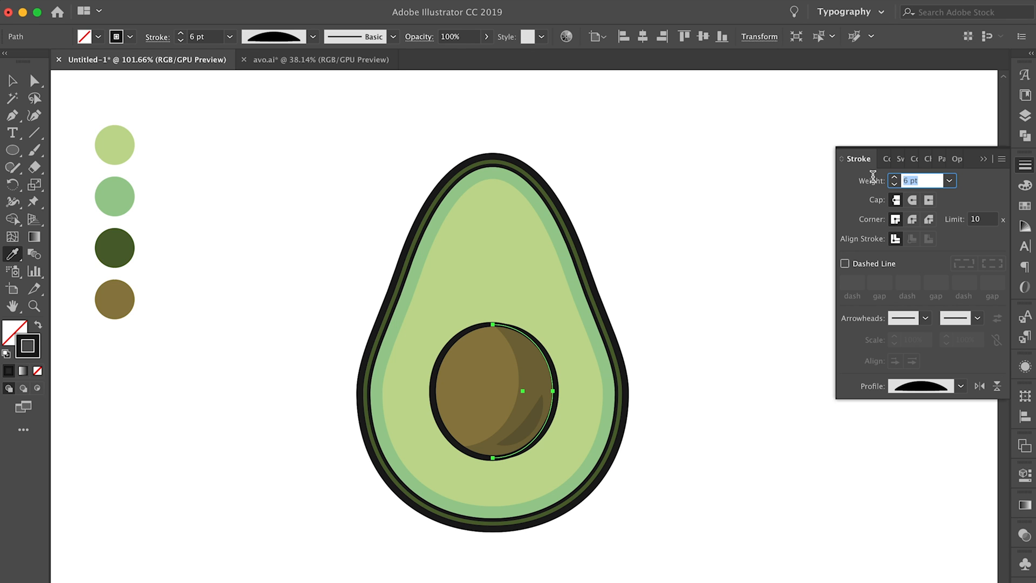
pyautogui.press('Up')
pyautogui.press('Up')
pyautogui.press('Up')
pyautogui.press('Up')
pyautogui.press('Up')
pyautogui.press('Up')
pyautogui.press('Up')
pyautogui.press('Up')
pyautogui.press('Up')
pyautogui.press('Up')
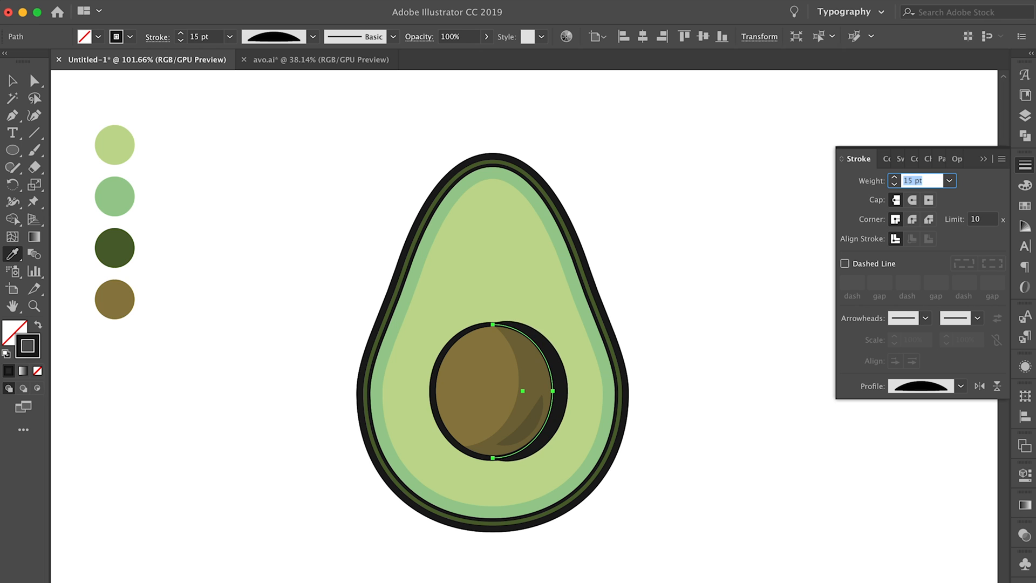
pyautogui.press('Up')
pyautogui.press('Up')
pyautogui.press('Up')
pyautogui.press('Up')
pyautogui.press('Up')
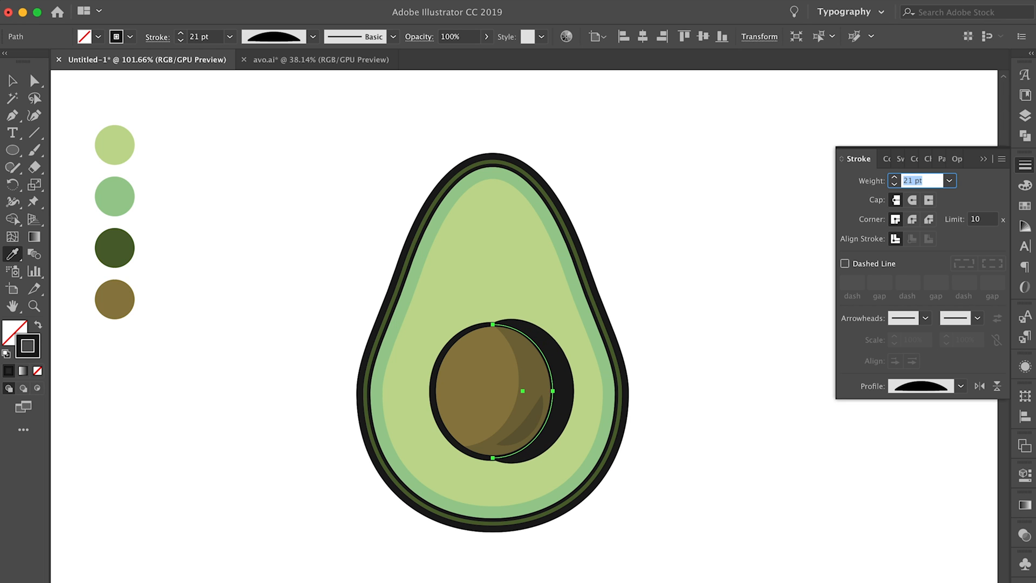
pyautogui.press('Return')
pyautogui.press('v')
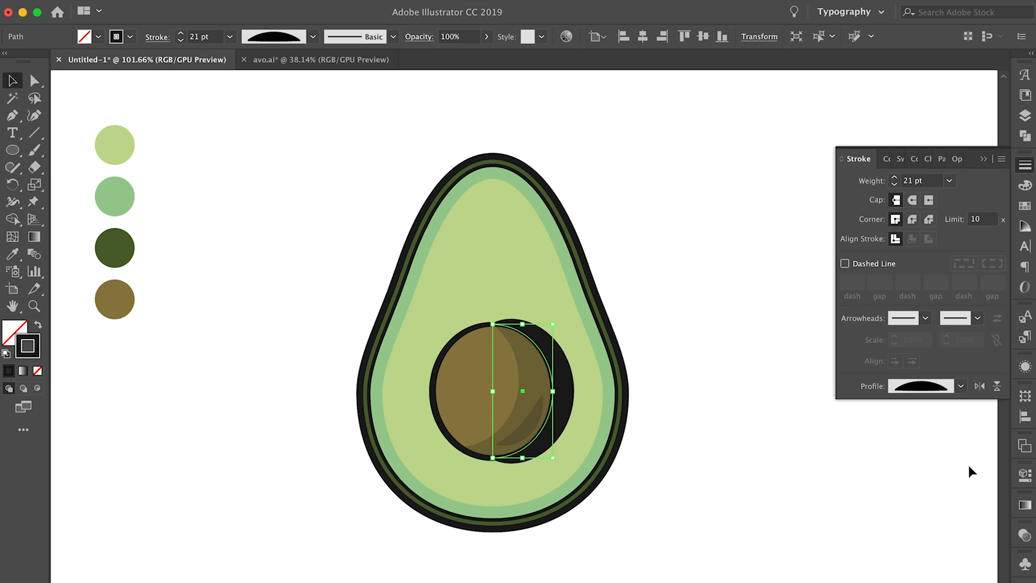
# Step: Set the opacity of the crescent shadow stroke beside the pit to 30%
pyautogui.click(1025, 535)
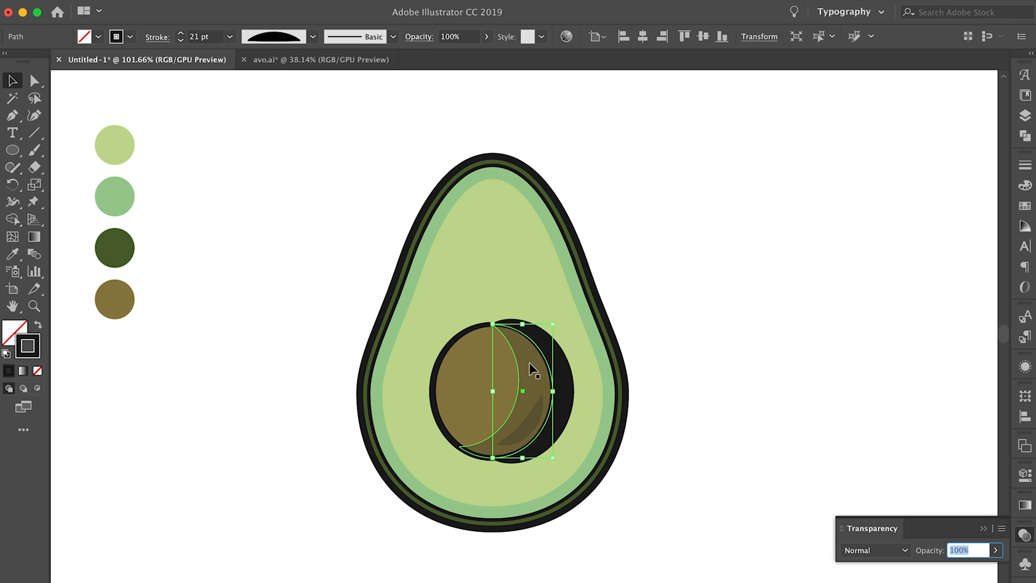
pyautogui.write('30')
pyautogui.press('Return')
pyautogui.click(890, 341)
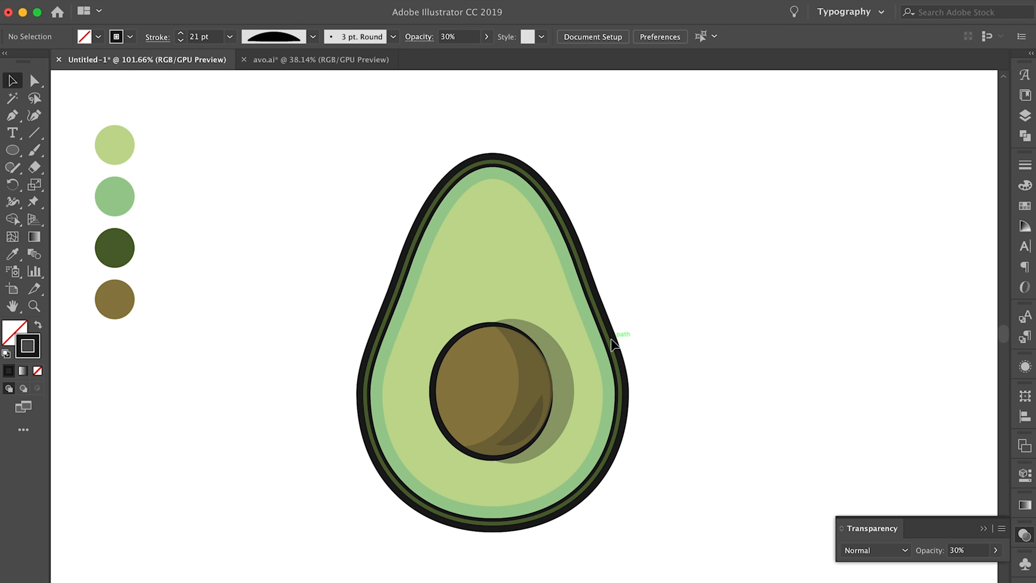
# Step: Change the pit's outer shadow stroke to 40% opacity
pyautogui.click(552, 361)
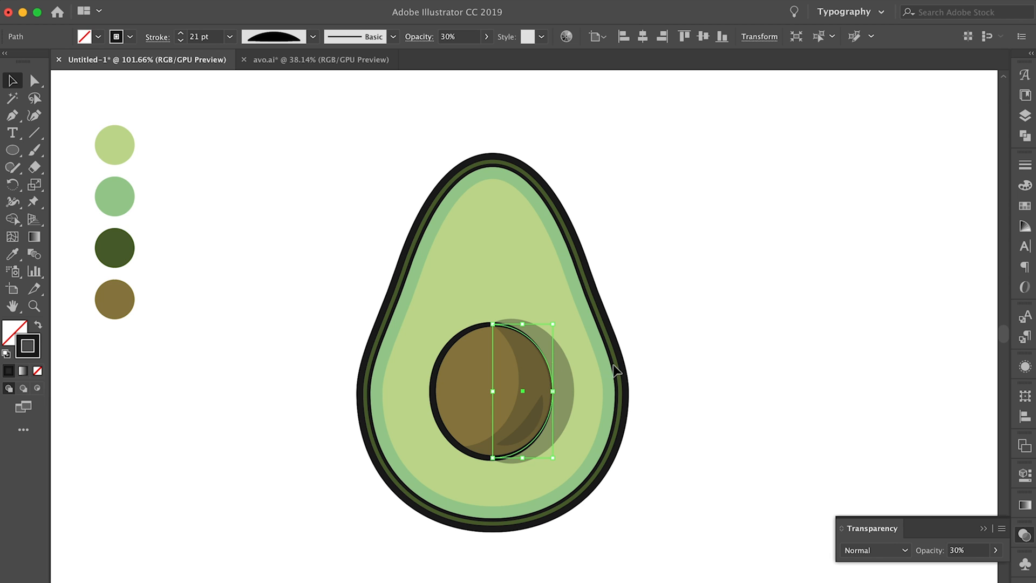
pyautogui.click(977, 550)
pyautogui.write('40')
pyautogui.press('Return')
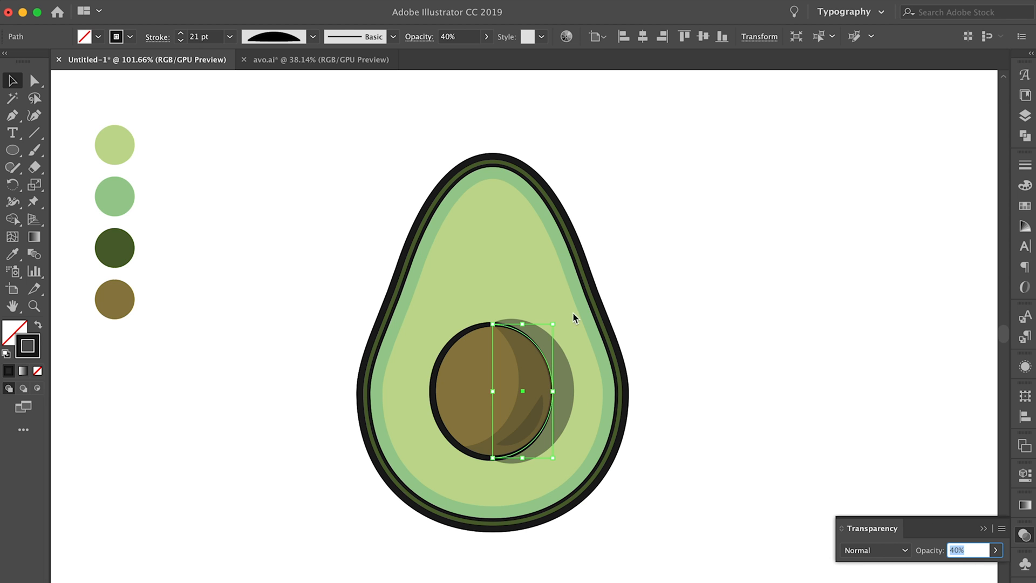
pyautogui.click(724, 329)
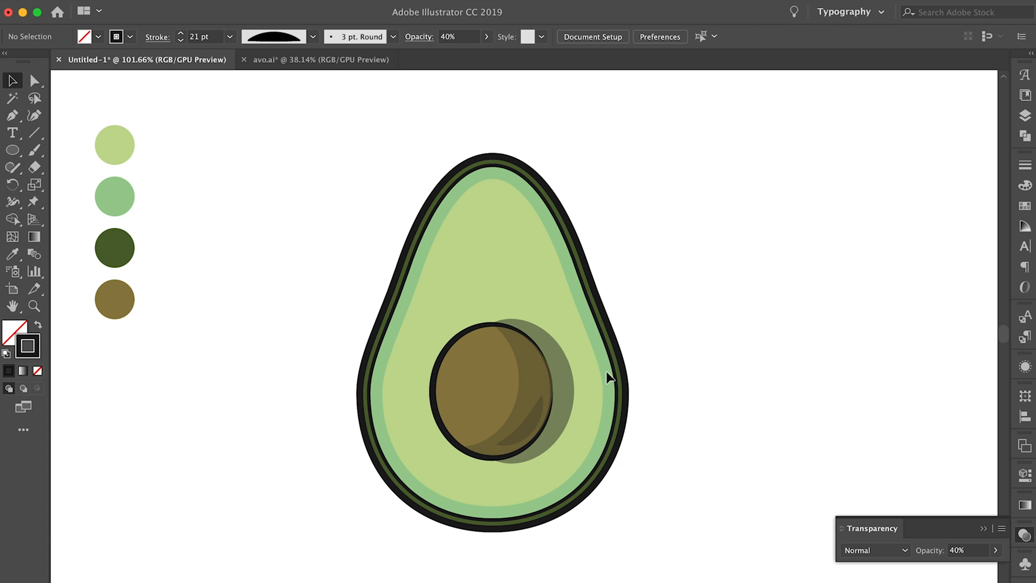
# Step: Set the pit's outer shadow stroke to 35% opacity
pyautogui.click(556, 378)
pyautogui.click(976, 550)
pyautogui.write('35')
pyautogui.press('Return')
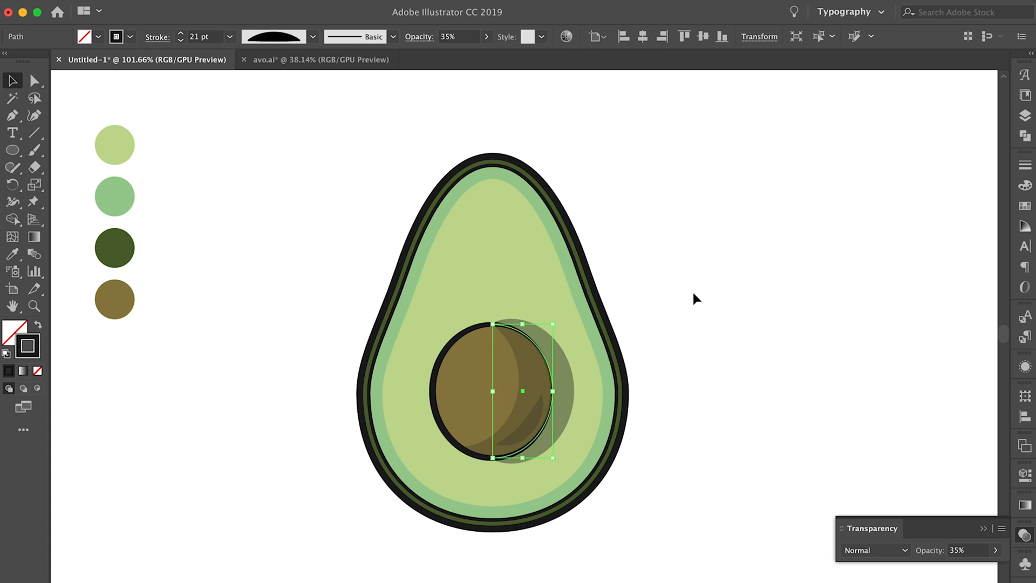
pyautogui.click(694, 298)
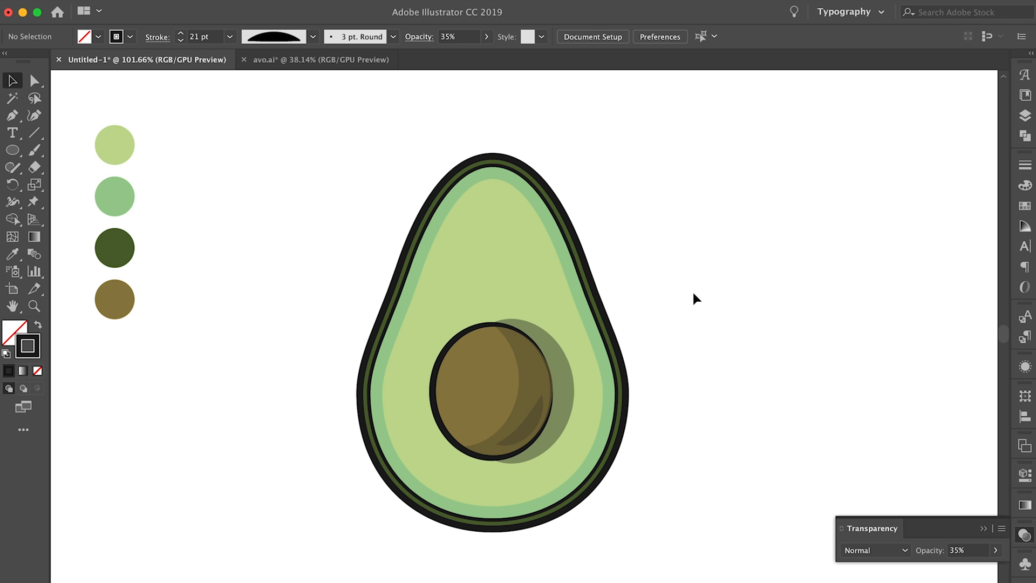
# Step: Nudge the shadow stroke slightly to the right so it starts at the pit's right edge
pyautogui.scroll(10, 547, 384)
pyautogui.click(554, 384)
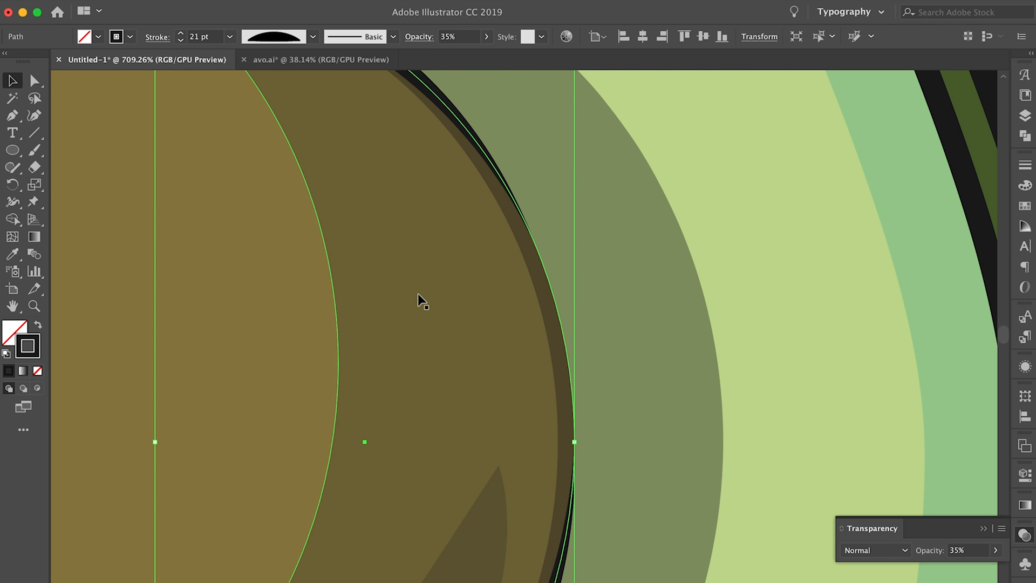
pyautogui.press('Right')
pyautogui.press('Right')
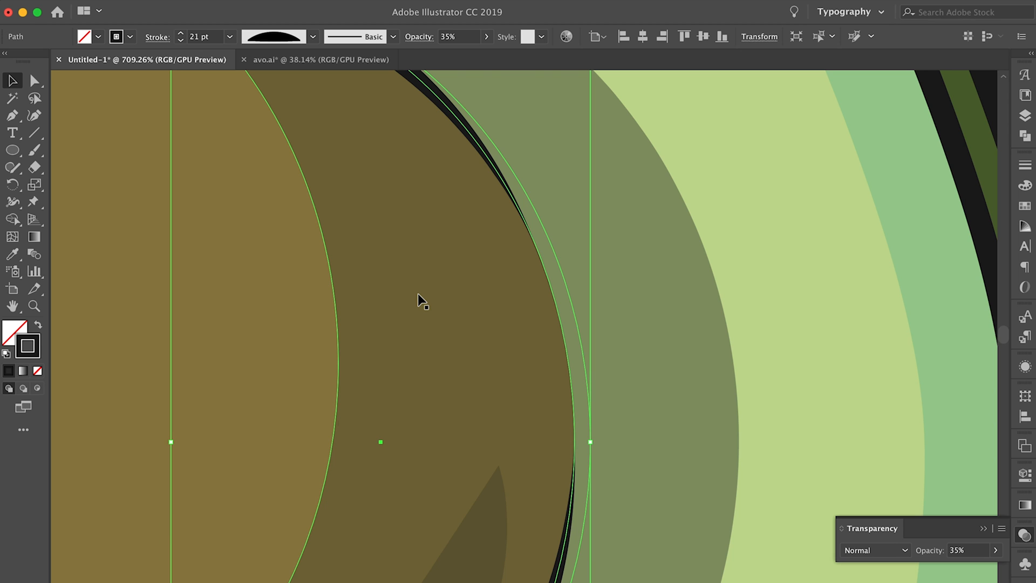
pyautogui.scroll(-1, 417, 293)
pyautogui.click(758, 325)
pyautogui.scroll(-12, 758, 325)
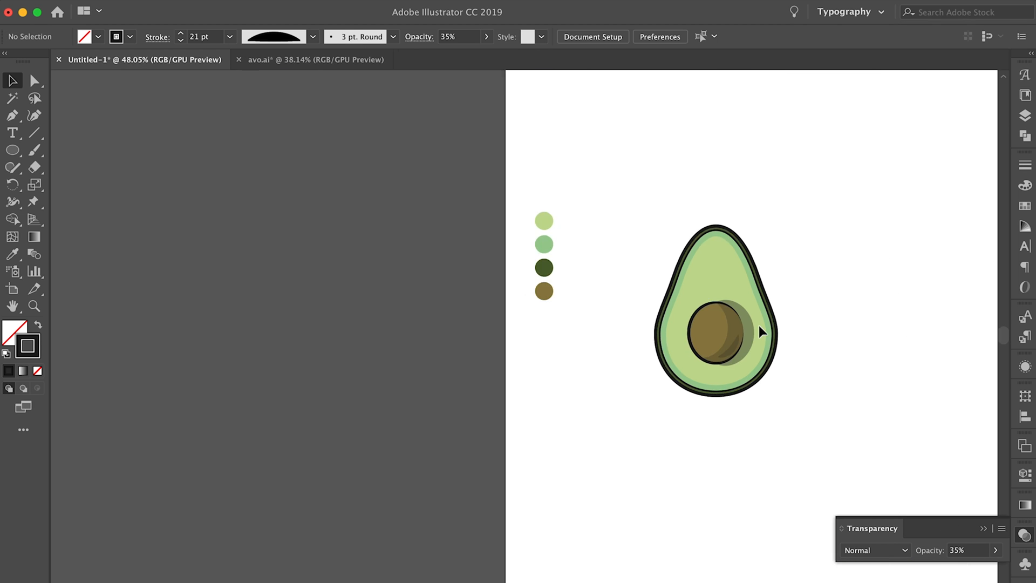
pyautogui.scroll(8, 801, 324)
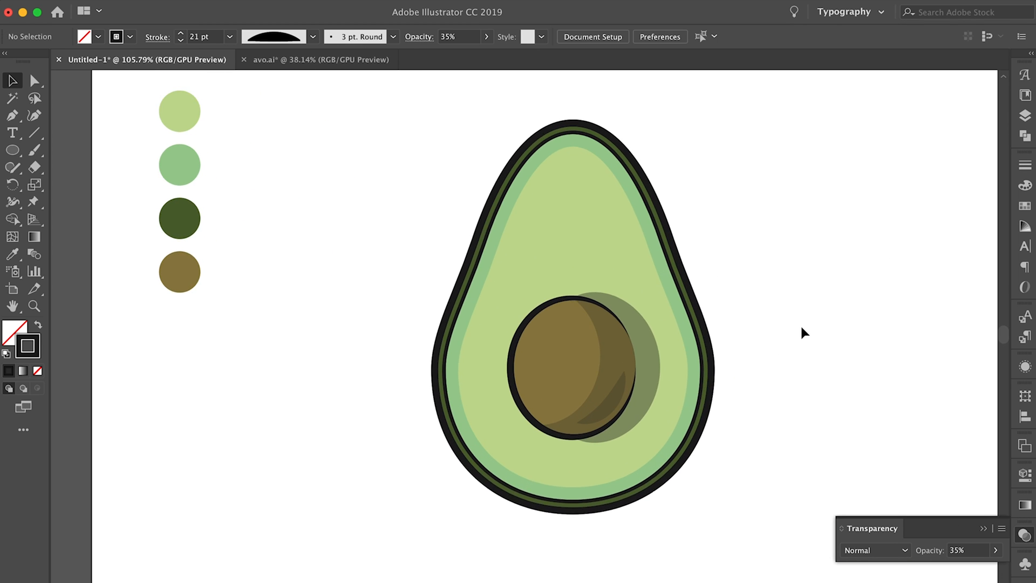
pyautogui.hscroll(3, 801, 328)
pyautogui.scroll(1, 801, 327)
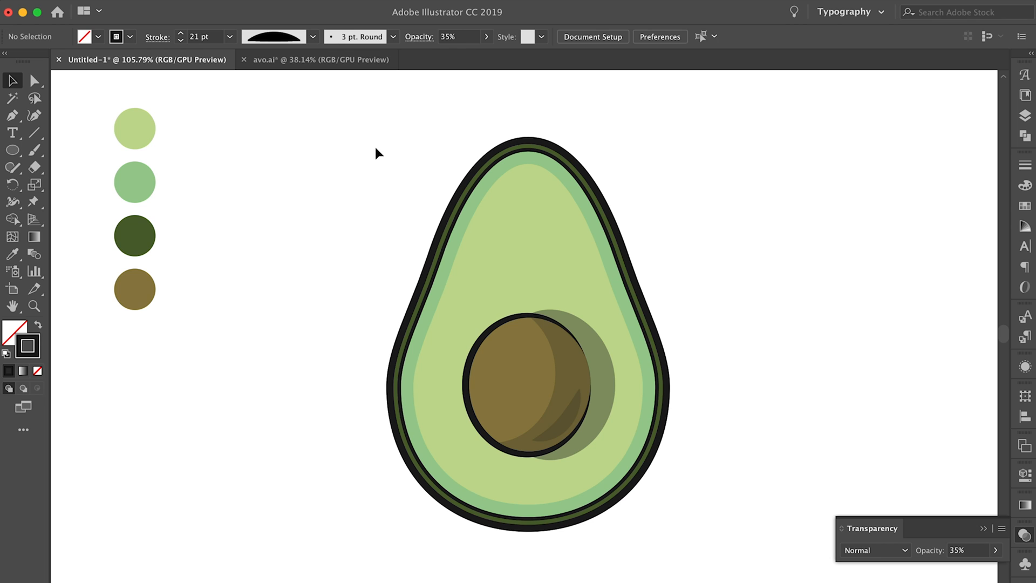
# Step: Draw a curved Pen tool path along the dark green rim from the avocado's right side to its bottom
pyautogui.press('p')
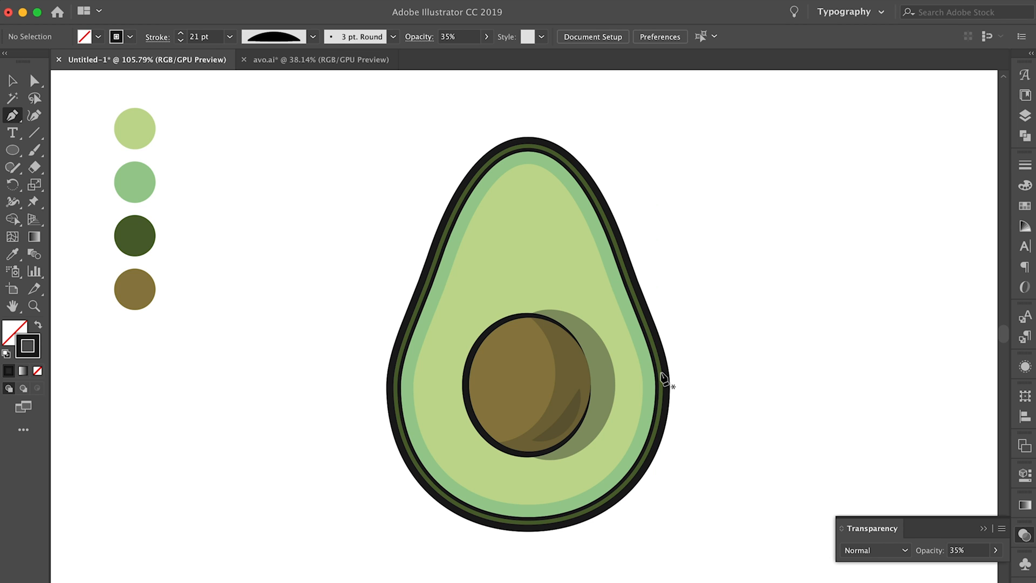
pyautogui.press('p')
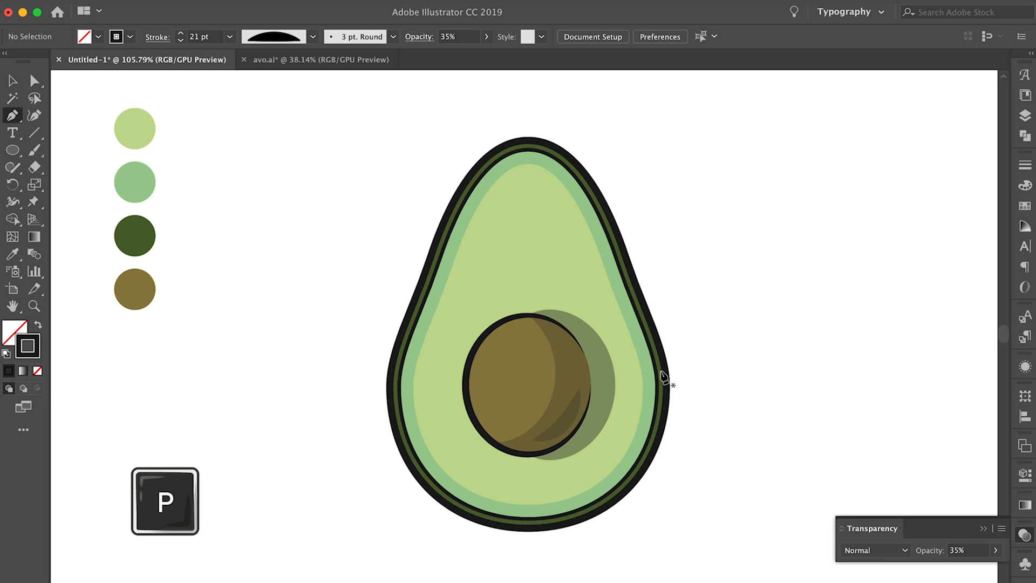
pyautogui.click(661, 371)
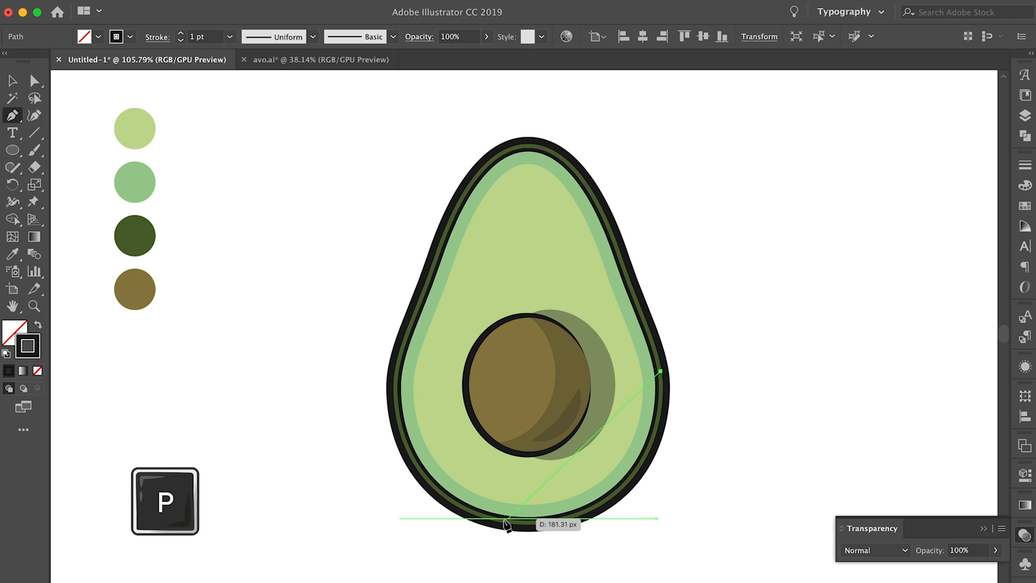
pyautogui.moveTo(493, 519); pyautogui.dragTo(312, 494)
# Step: Copy the dark outline's 6 pt stroke onto the lower rim path and apply the symmetrical lens-shaped width profile
pyautogui.press('i')
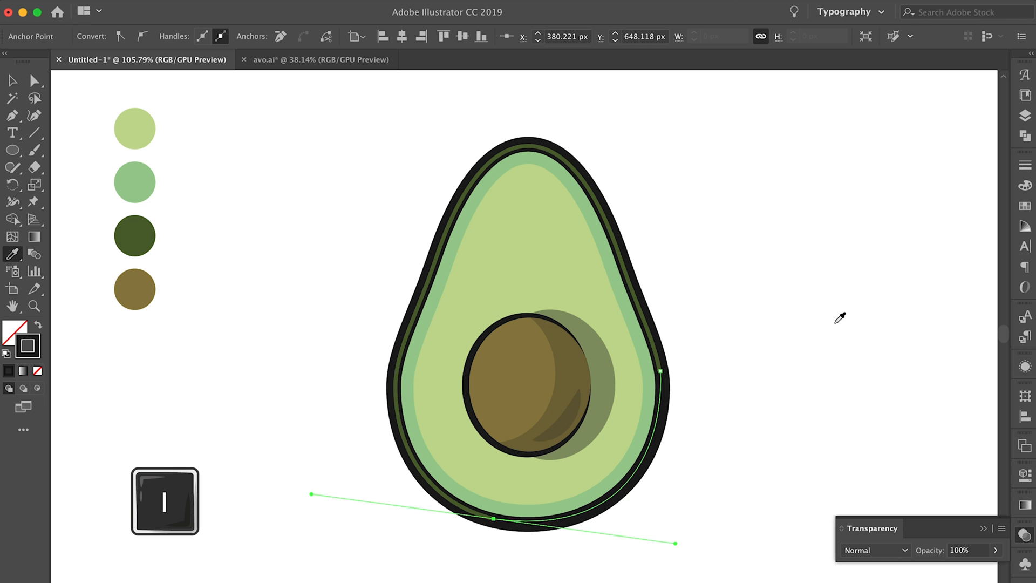
pyautogui.click(1024, 165)
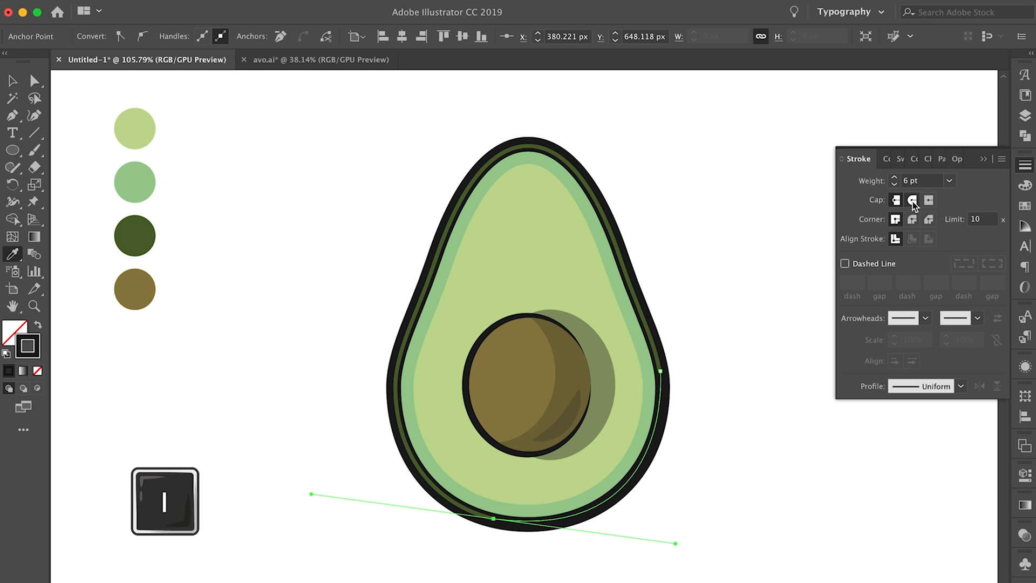
pyautogui.click(960, 387)
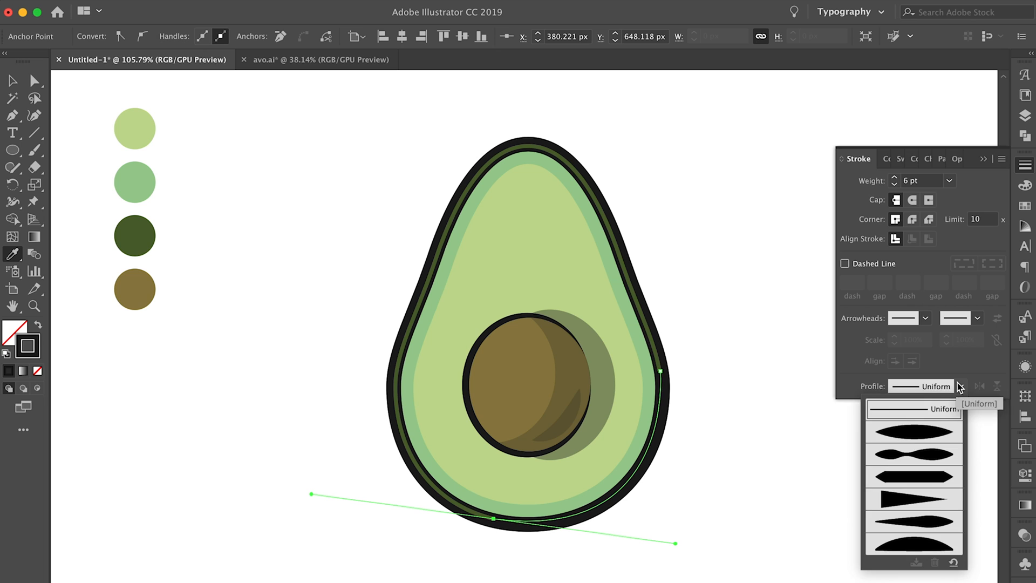
pyautogui.click(934, 433)
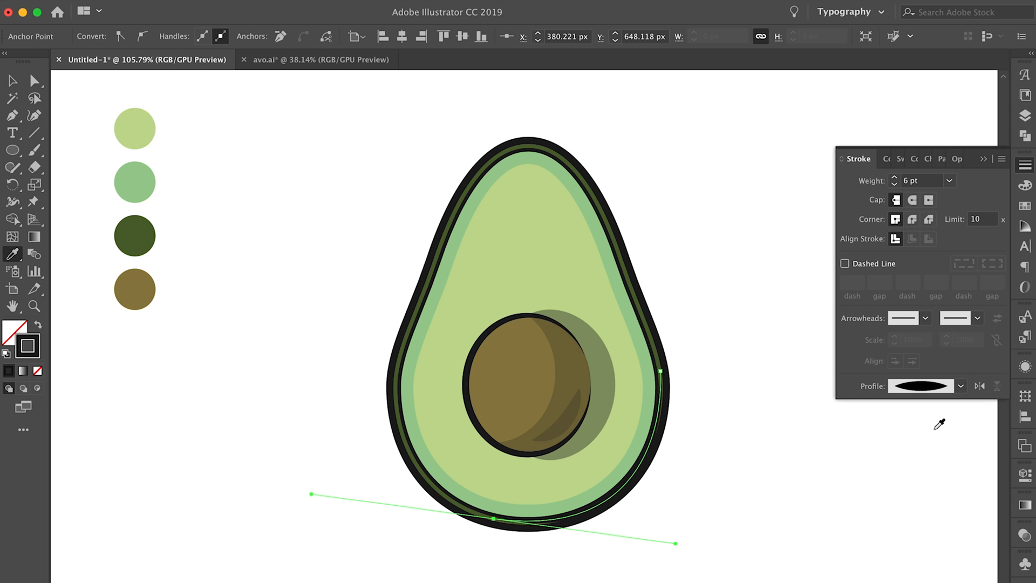
# Step: Set the lower rim shadow stroke's opacity to 50% and deselect it
pyautogui.click(1025, 535)
pyautogui.click(963, 550)
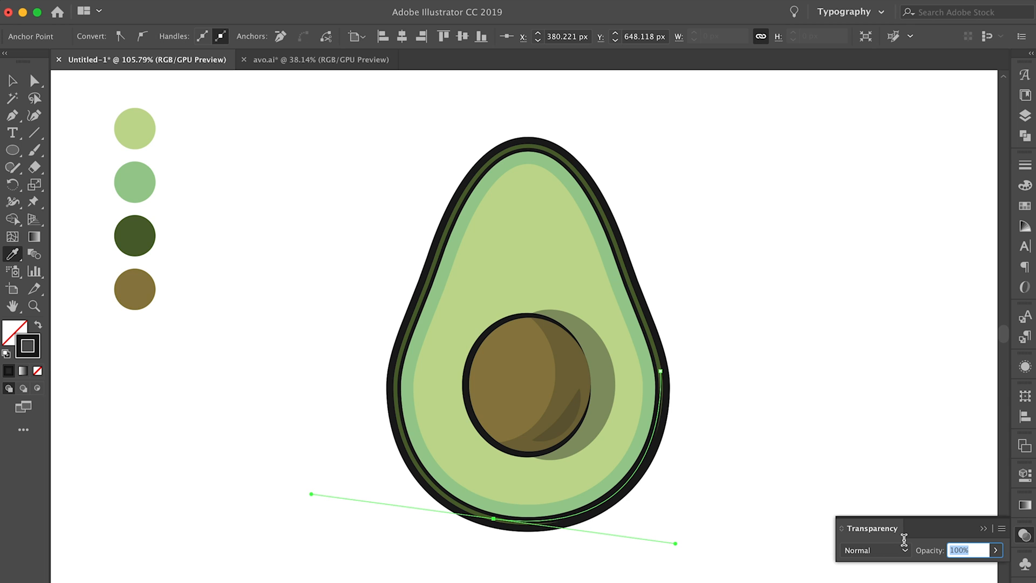
pyautogui.write('50')
pyautogui.press('Return')
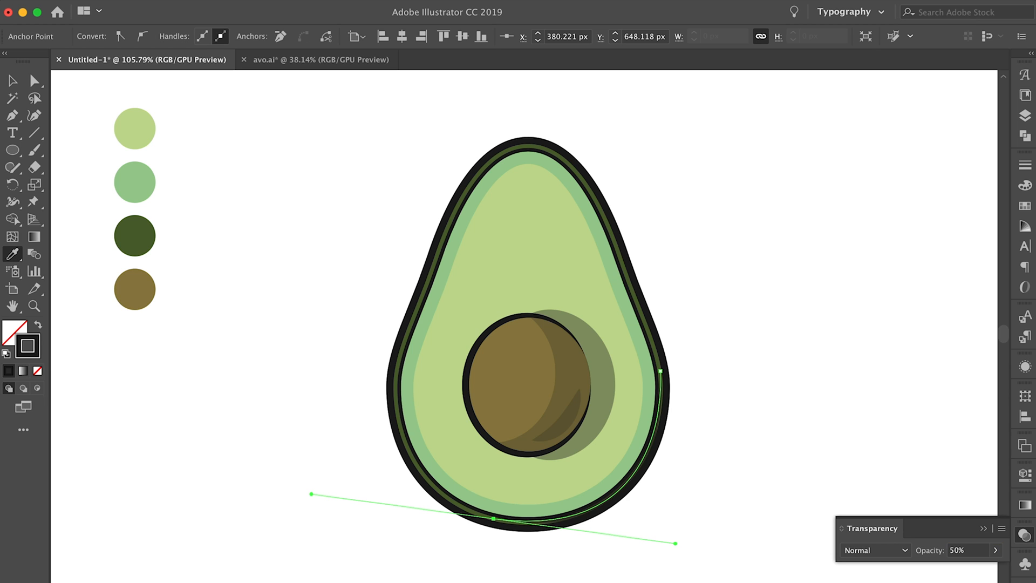
pyautogui.press('v')
pyautogui.click(836, 422)
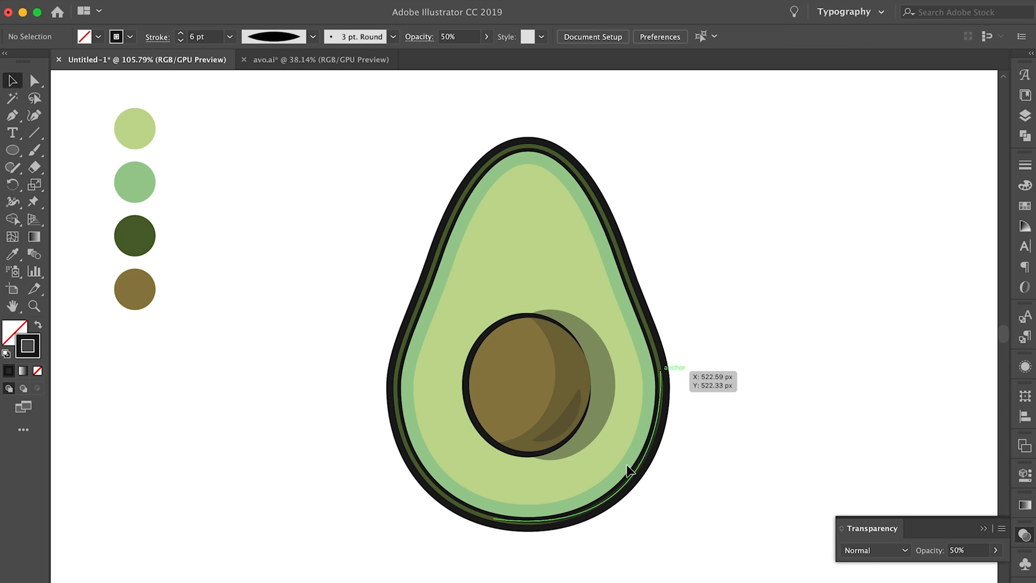
# Step: Lock Layer 3 and add a new layer directly above it
pyautogui.scroll(5, 629, 514)
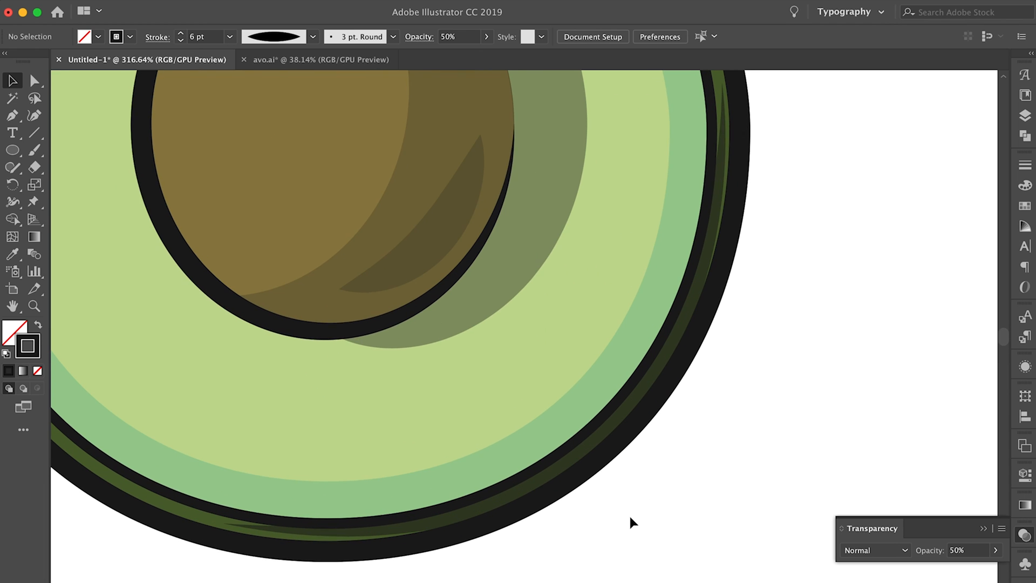
pyautogui.scroll(2, 629, 514)
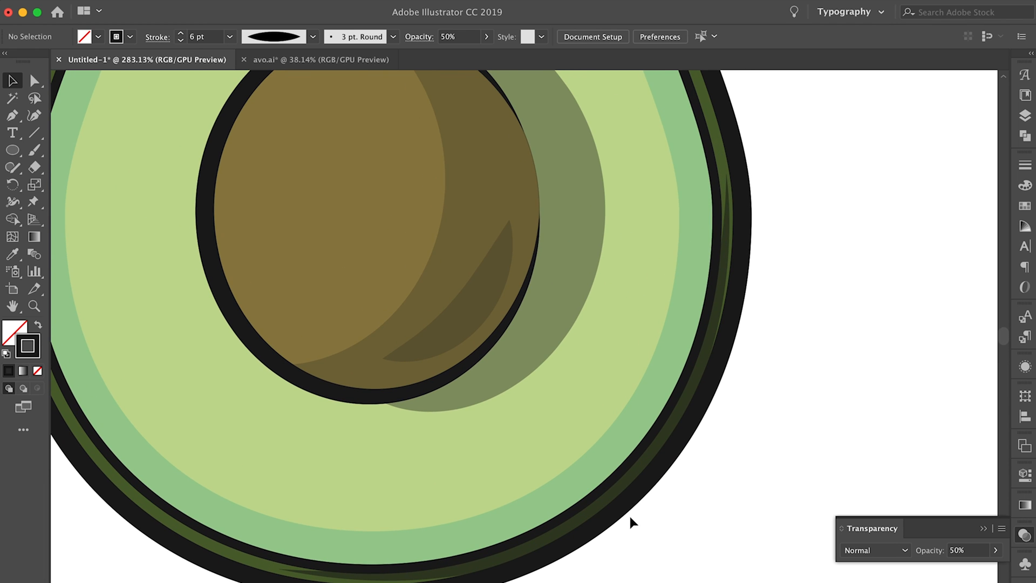
pyautogui.scroll(-8, 659, 455)
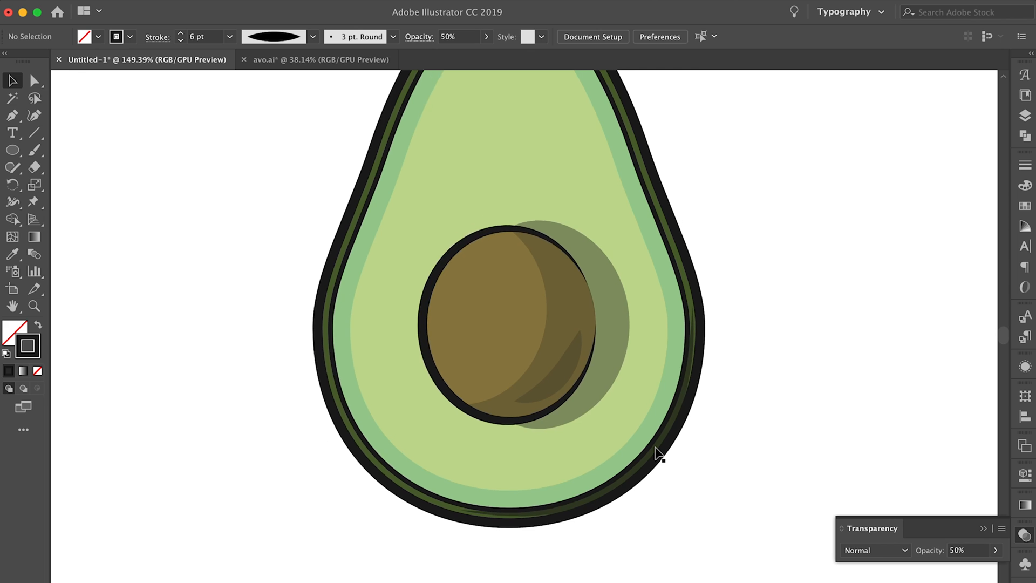
pyautogui.scroll(2, 659, 451)
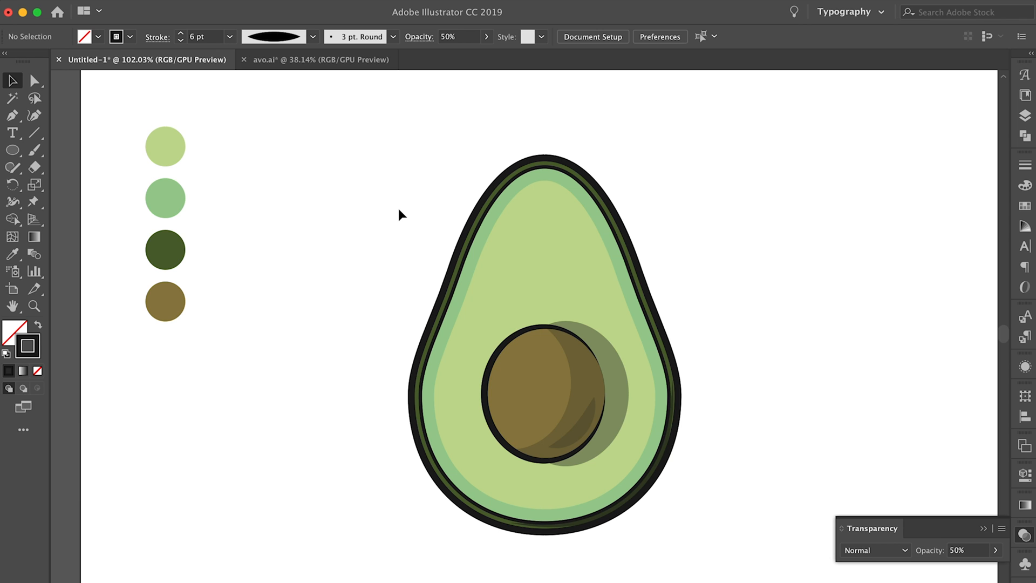
pyautogui.scroll(-1, 398, 208)
pyautogui.hscroll(3, 398, 208)
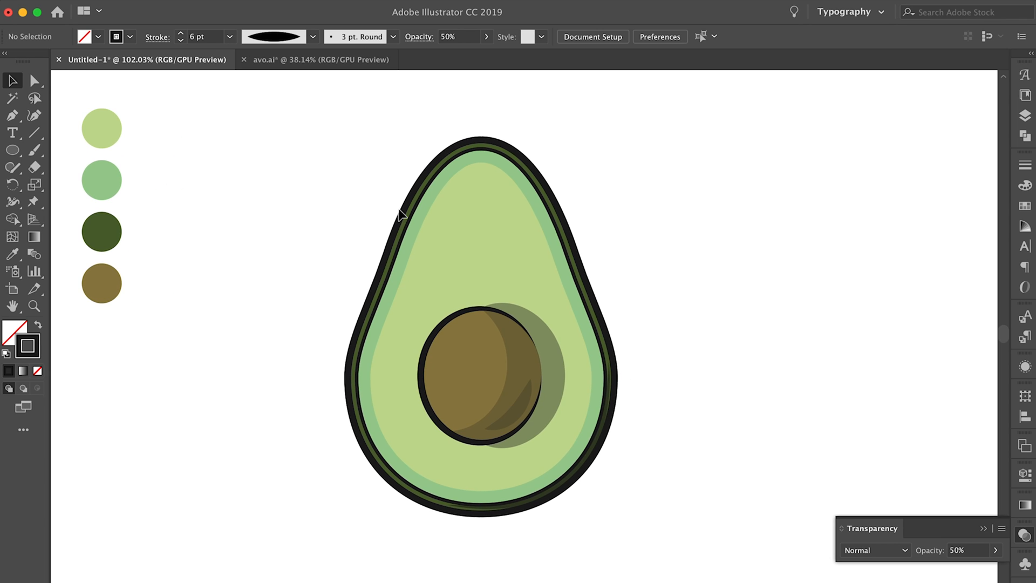
pyautogui.click(1024, 115)
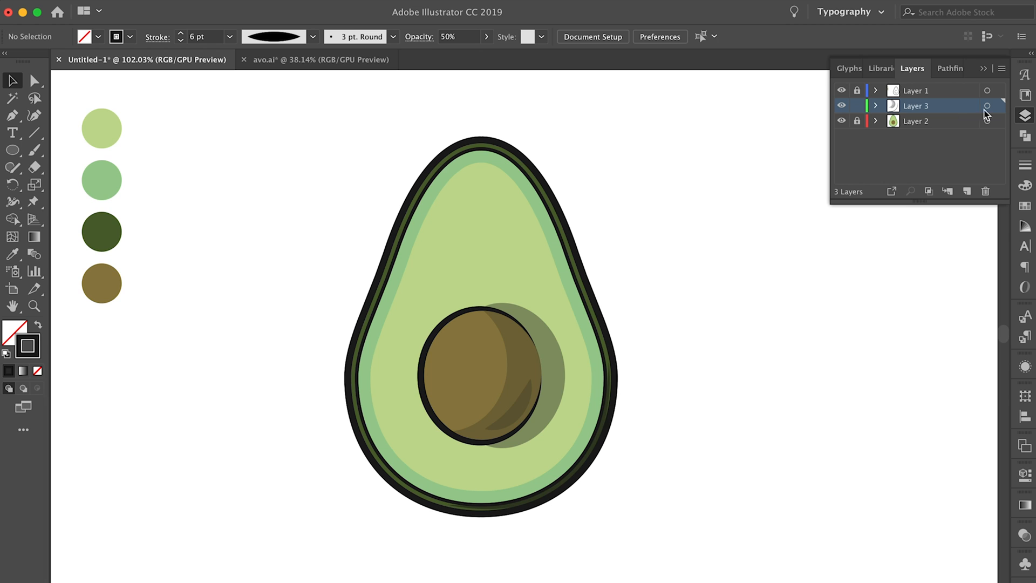
pyautogui.click(858, 106)
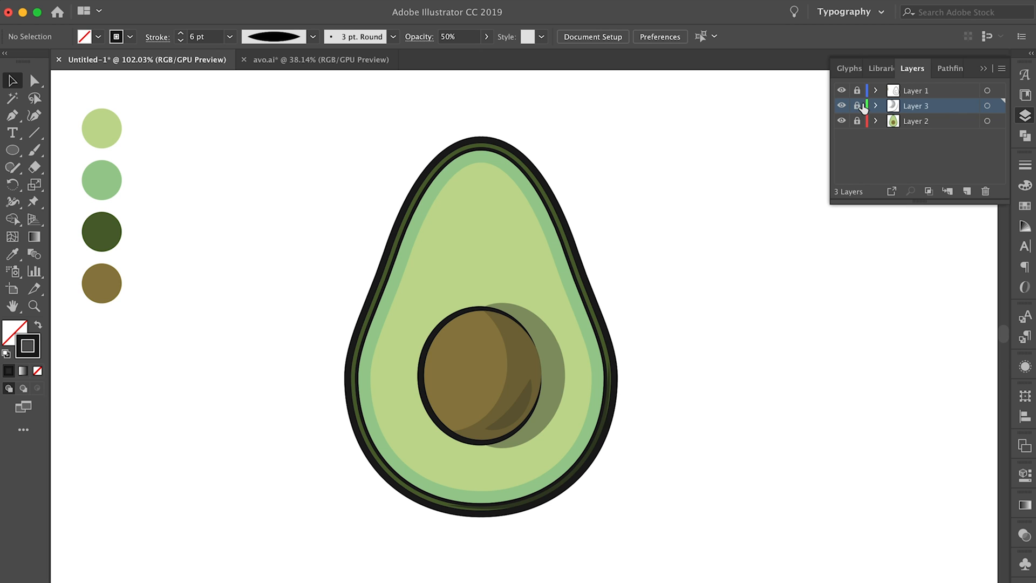
pyautogui.click(966, 192)
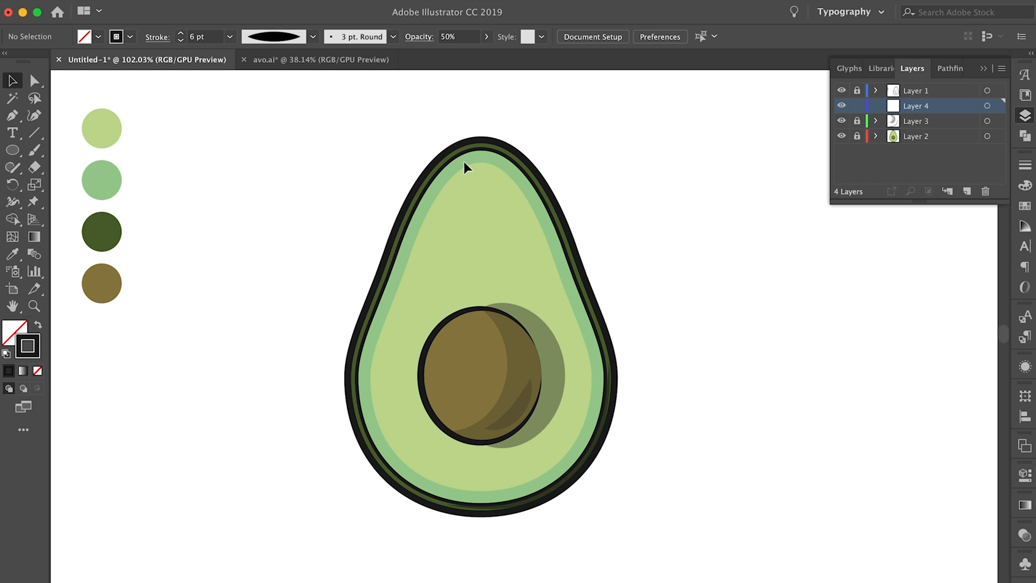
# Step: Draw a curved Pen tool path along the dark green rim from the avocado's top down its upper left side
pyautogui.press('p')
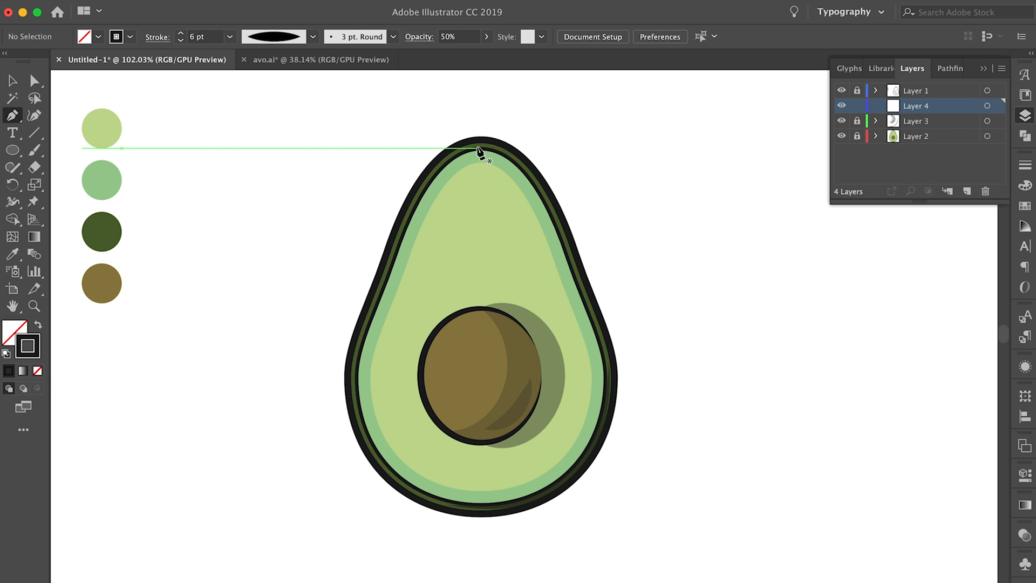
pyautogui.scroll(2, 468, 149)
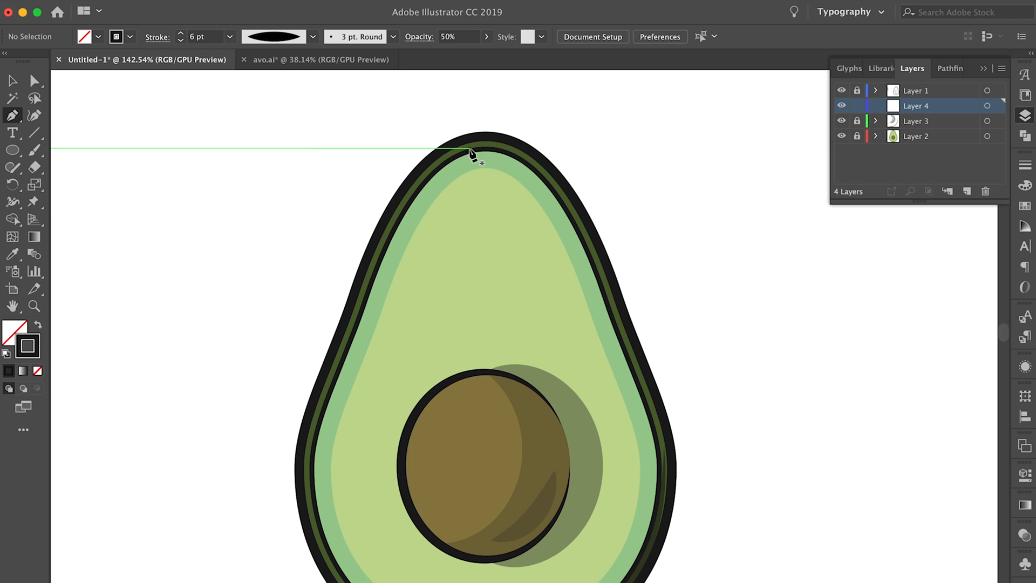
pyautogui.click(480, 145)
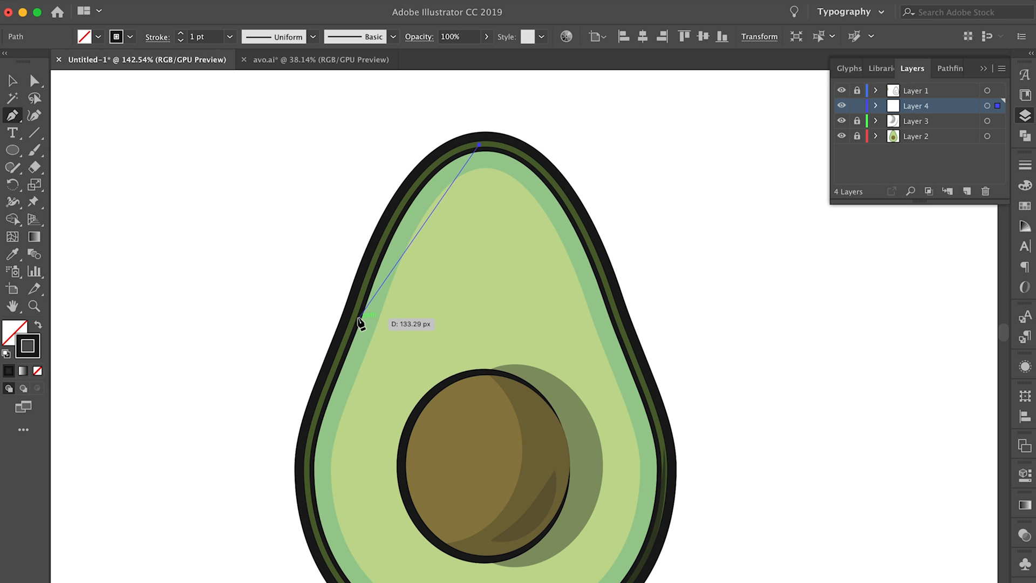
pyautogui.moveTo(353, 319); pyautogui.dragTo(299, 497)
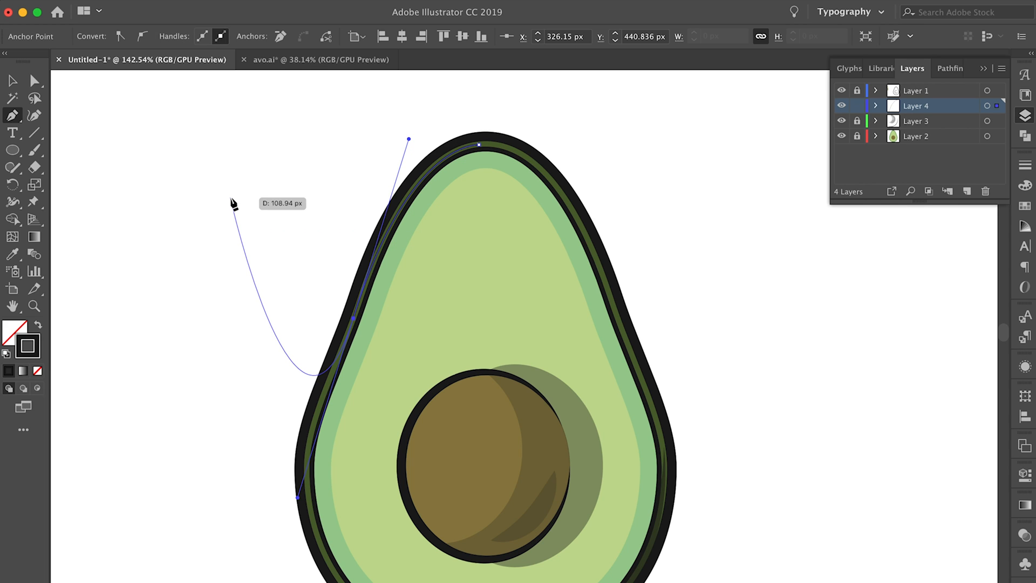
# Step: Sample white from the background and use it as the new rim path's stroke, with no fill
pyautogui.press('i')
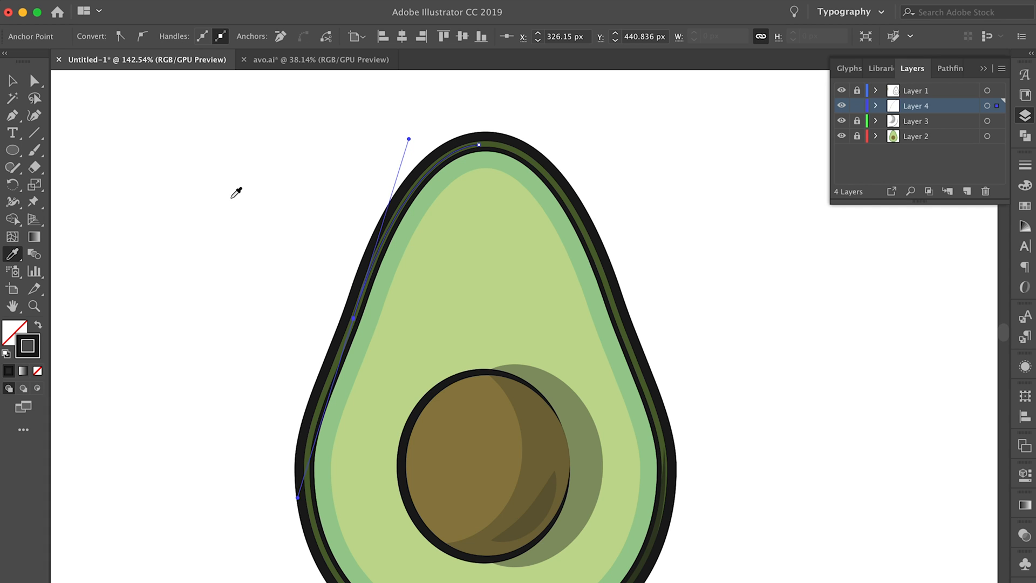
pyautogui.click(236, 192)
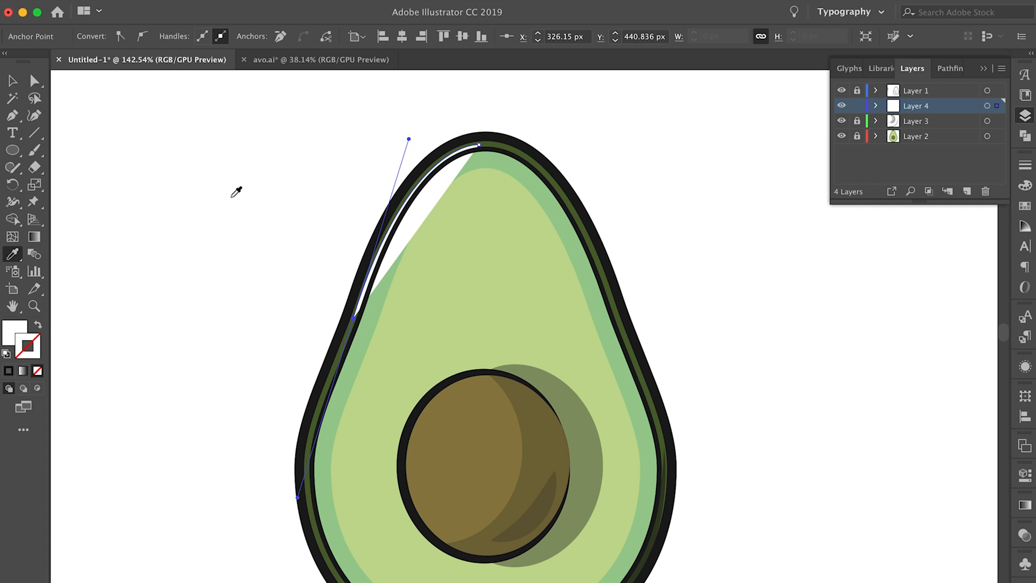
pyautogui.click(38, 325)
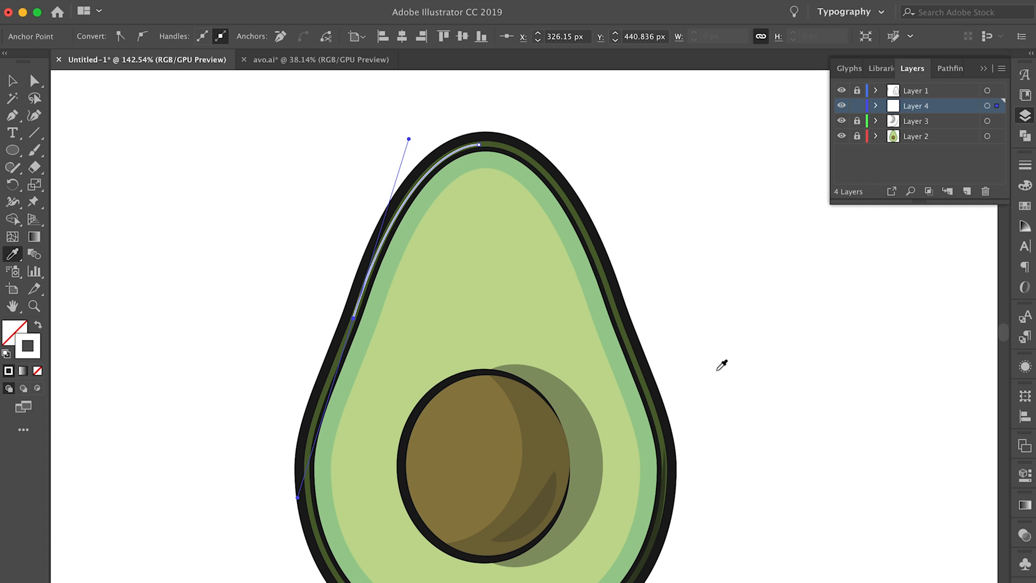
# Step: Set the white rim highlight's stroke weight to 6 pt
pyautogui.click(1025, 167)
pyautogui.press('Up')
pyautogui.press('Up')
pyautogui.press('Up')
pyautogui.press('Up')
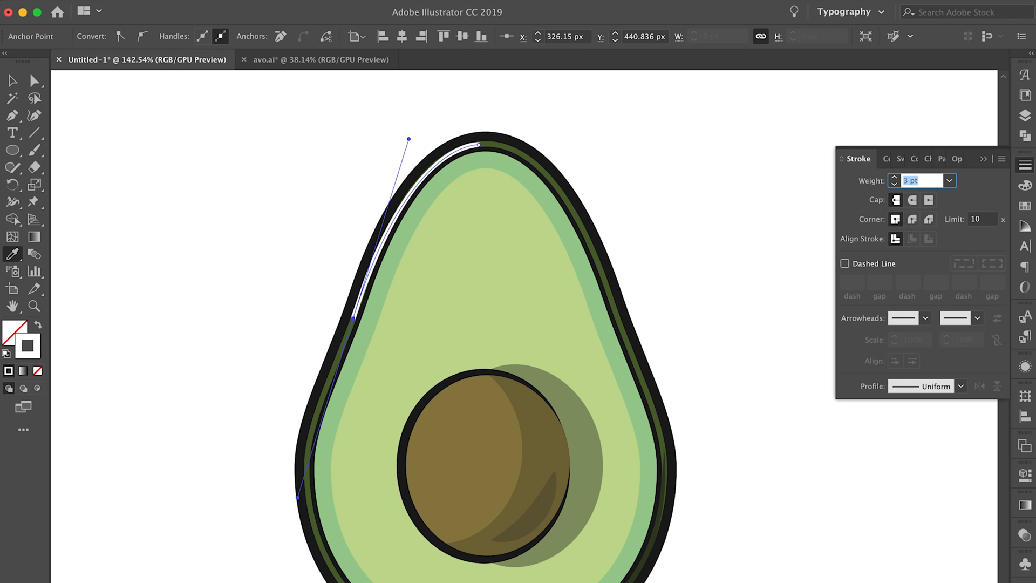
pyautogui.press('Up')
pyautogui.press('Up')
pyautogui.press('Up')
pyautogui.press('Up')
pyautogui.press('Up')
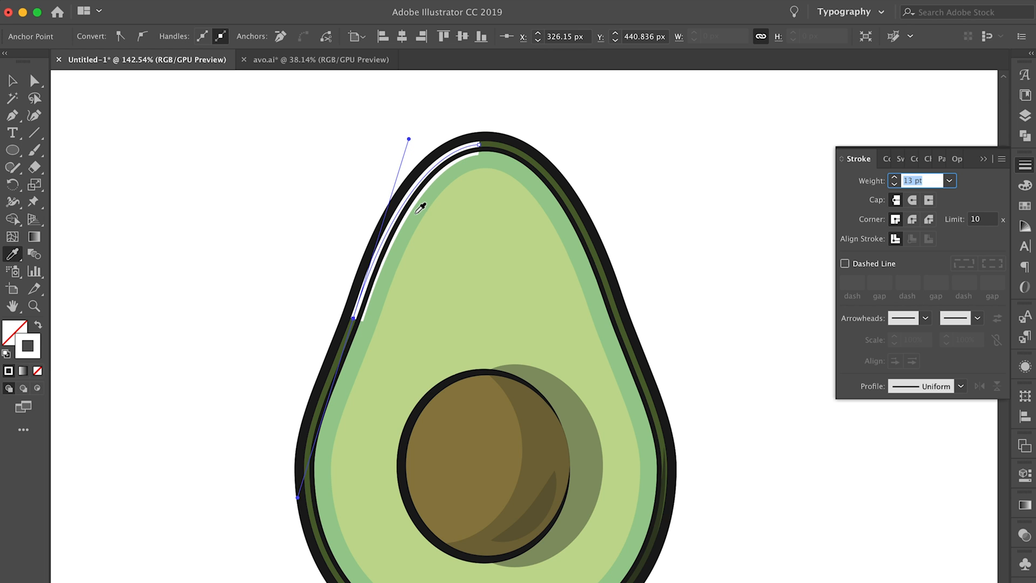
pyautogui.press('Down')
pyautogui.press('Down')
pyautogui.press('Down')
pyautogui.press('Down')
pyautogui.press('Down')
pyautogui.press('Down')
pyautogui.press('Down')
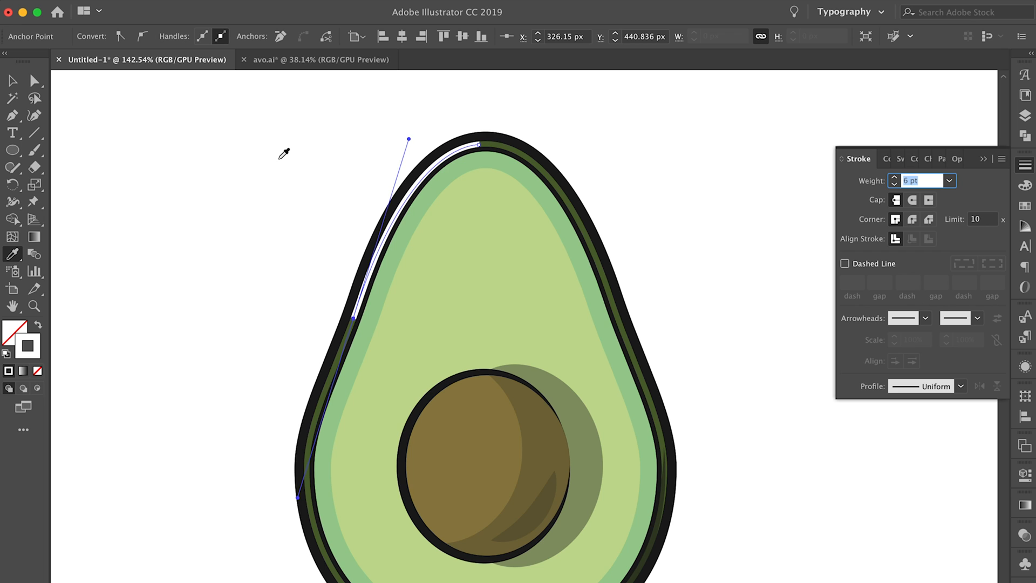
# Step: Apply the asymmetrical teardrop width profile to the white highlight and flip it along the path
pyautogui.click(961, 387)
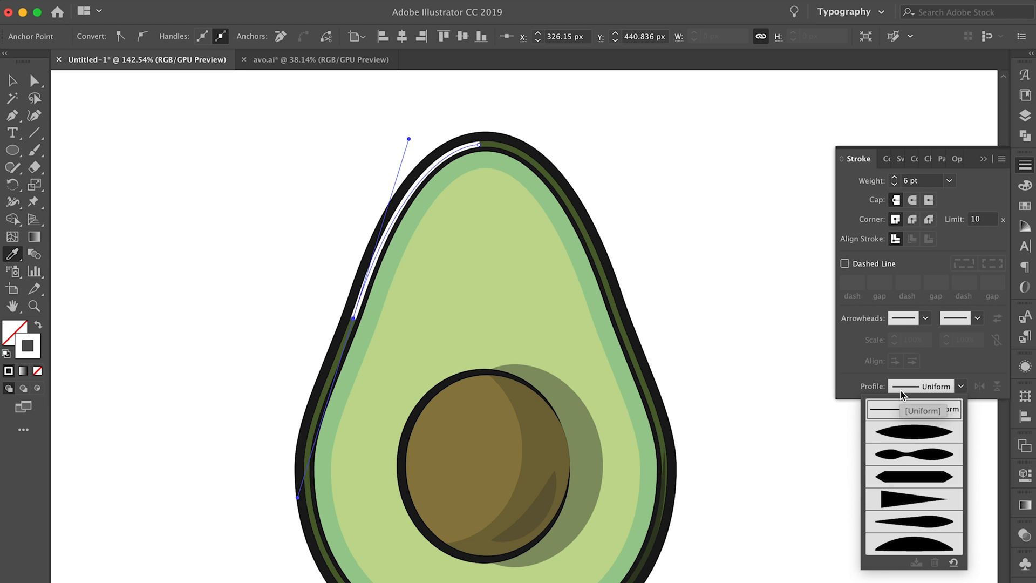
pyautogui.click(941, 528)
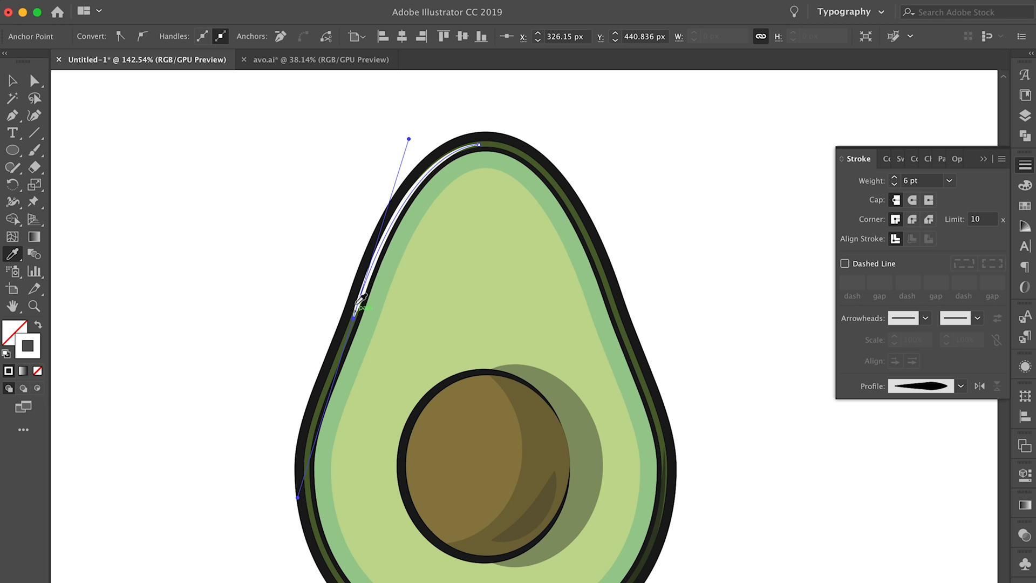
pyautogui.click(981, 392)
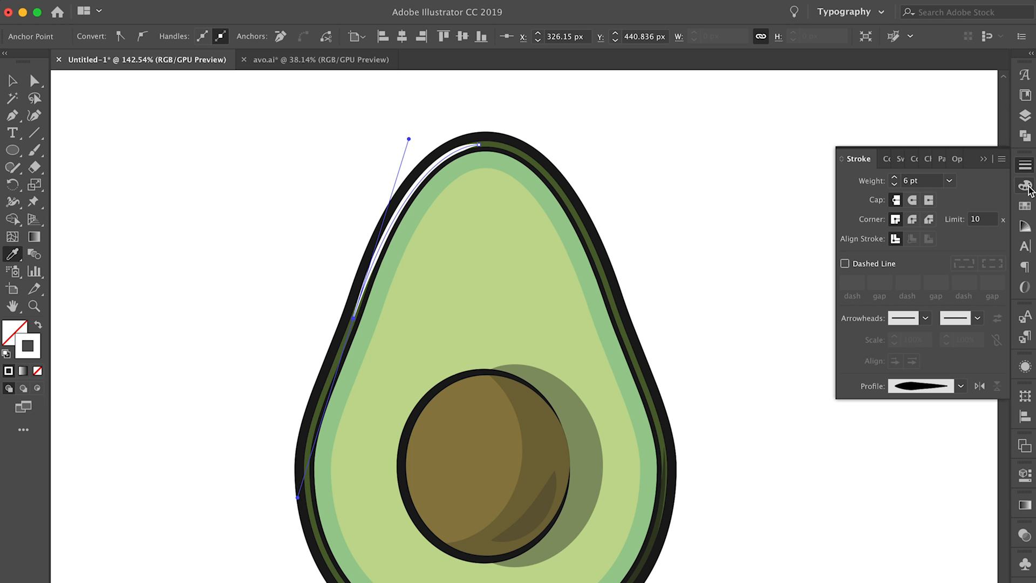
# Step: Set the white rim highlight's opacity to 50% and deselect it
pyautogui.click(1024, 537)
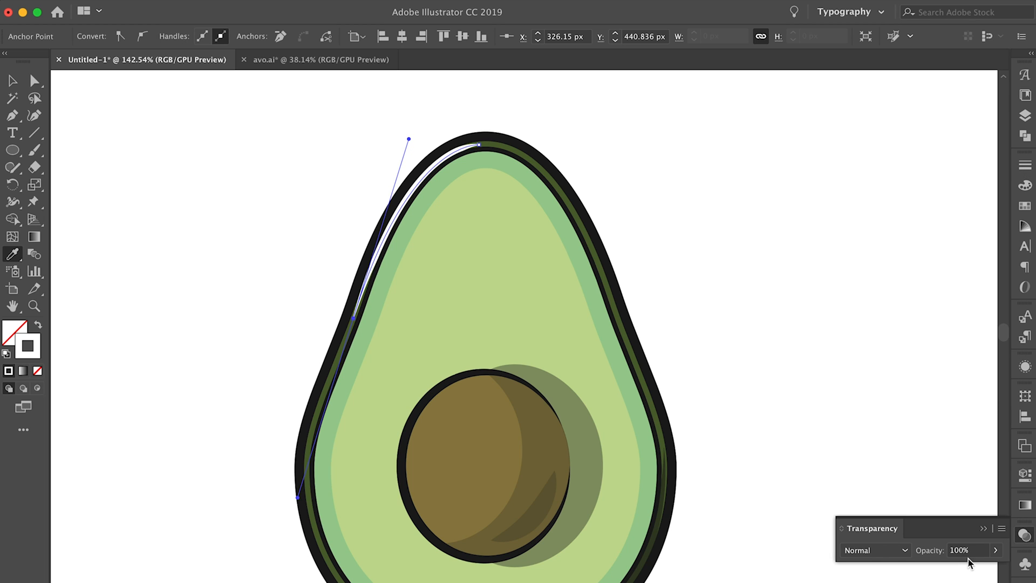
pyautogui.write('50')
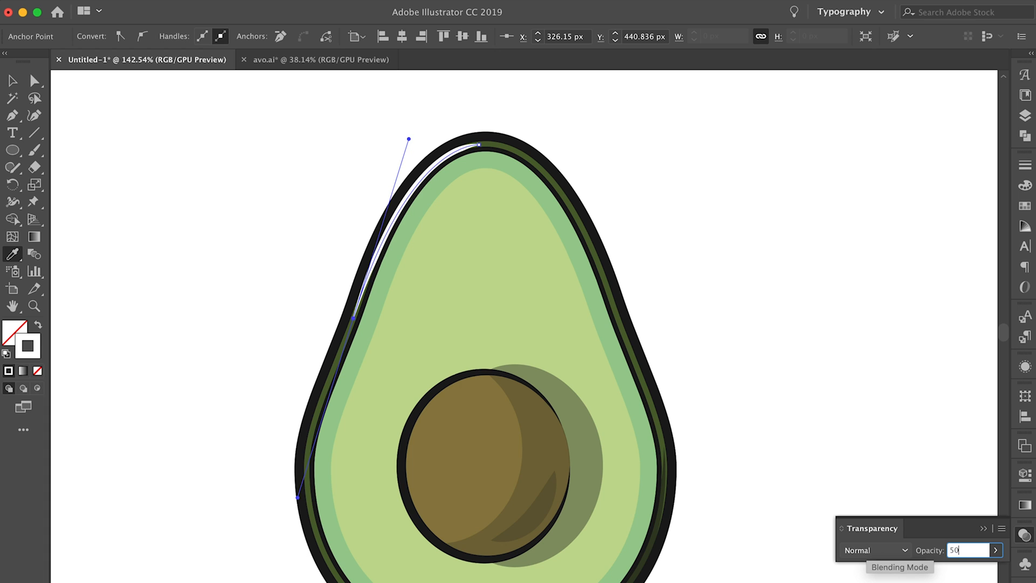
pyautogui.press('Return')
pyautogui.press('v')
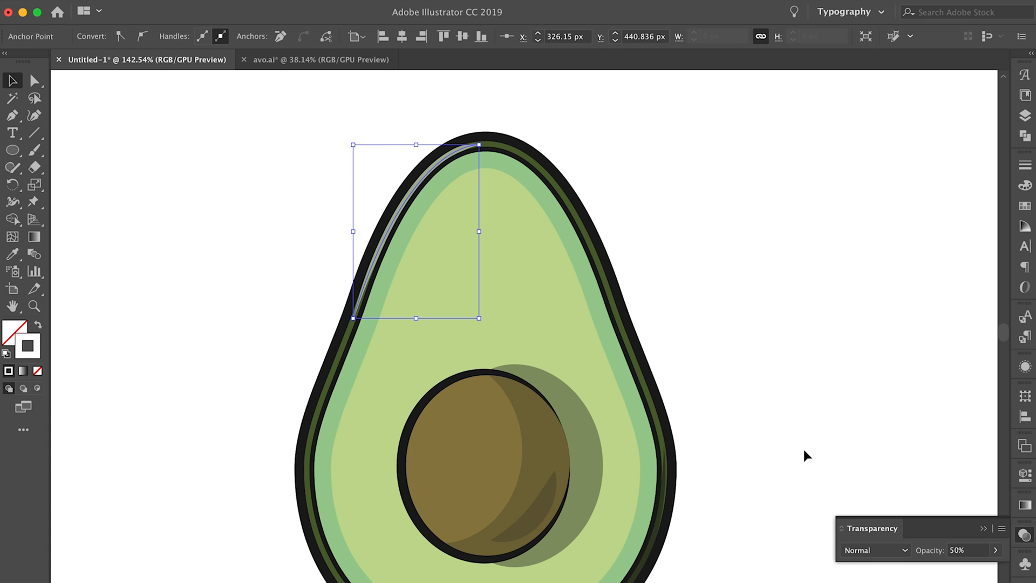
pyautogui.click(794, 432)
pyautogui.press('super+1')
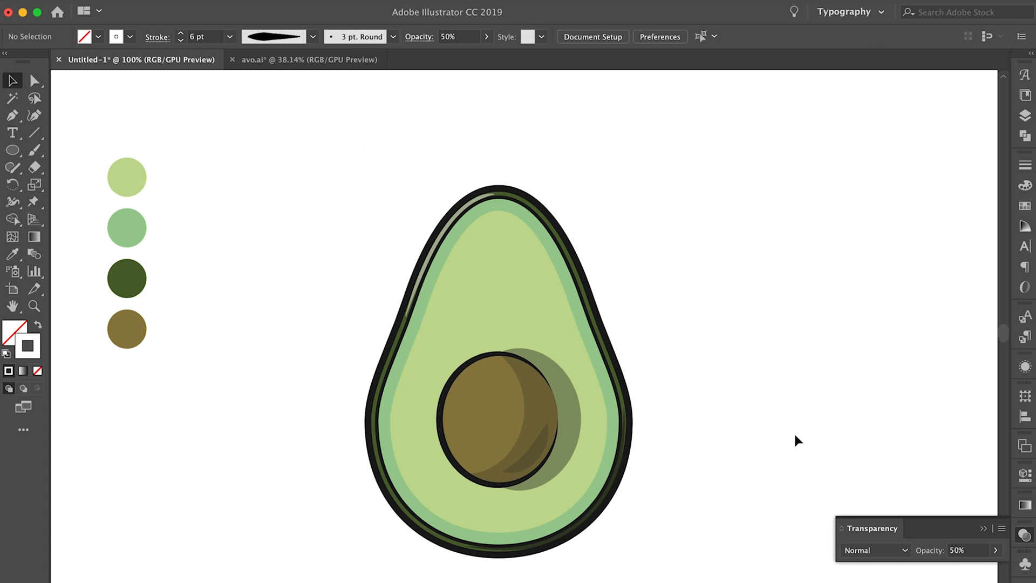
pyautogui.scroll(-3, 795, 432)
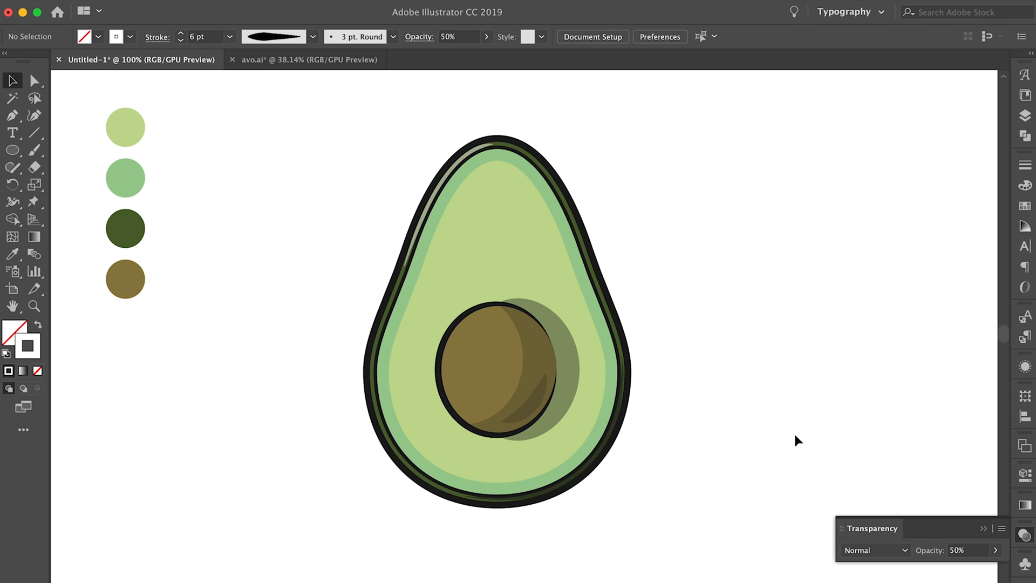
pyautogui.scroll(5, 471, 196)
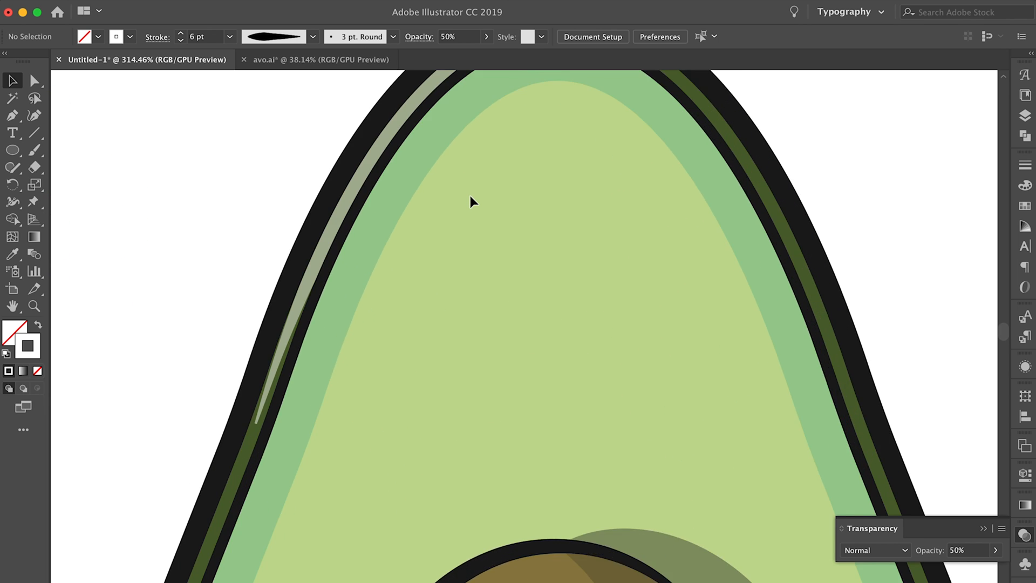
pyautogui.scroll(-7, 470, 195)
pyautogui.scroll(4, 470, 195)
pyautogui.scroll(1, 471, 196)
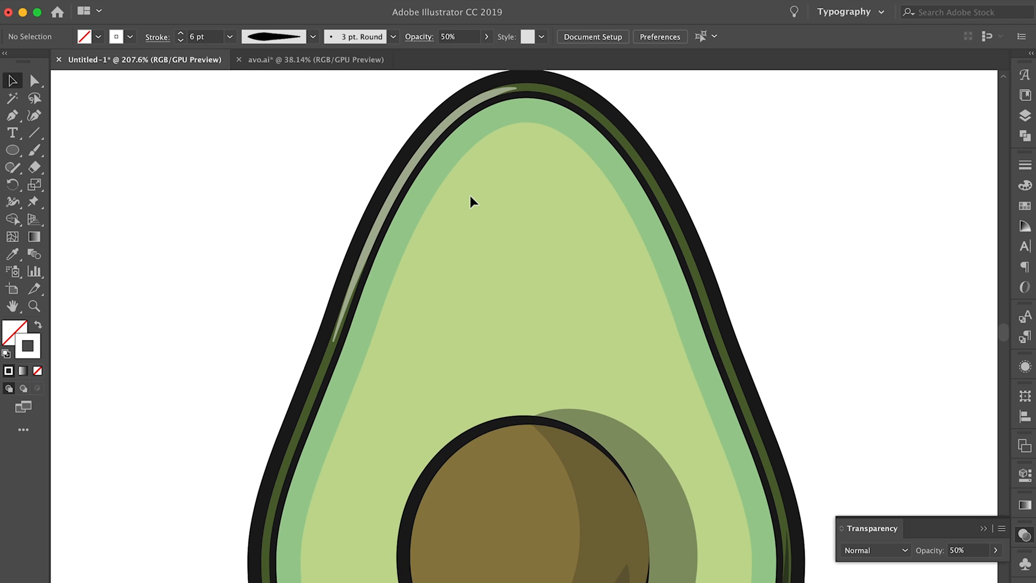
# Step: Set the white rim highlight's opacity to 70% and deselect it
pyautogui.scroll(-4, 470, 196)
pyautogui.scroll(1, 470, 196)
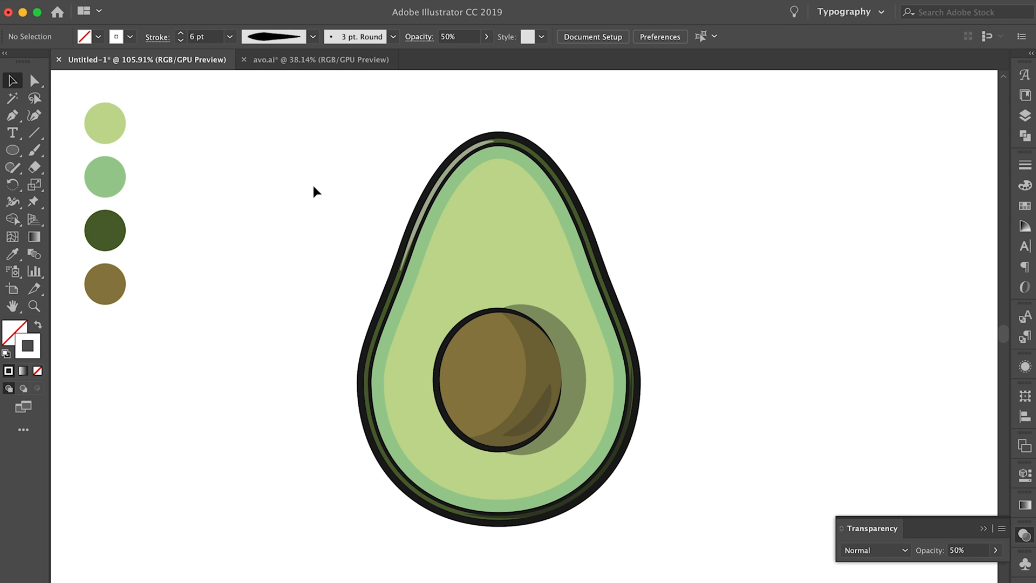
pyautogui.click(465, 155)
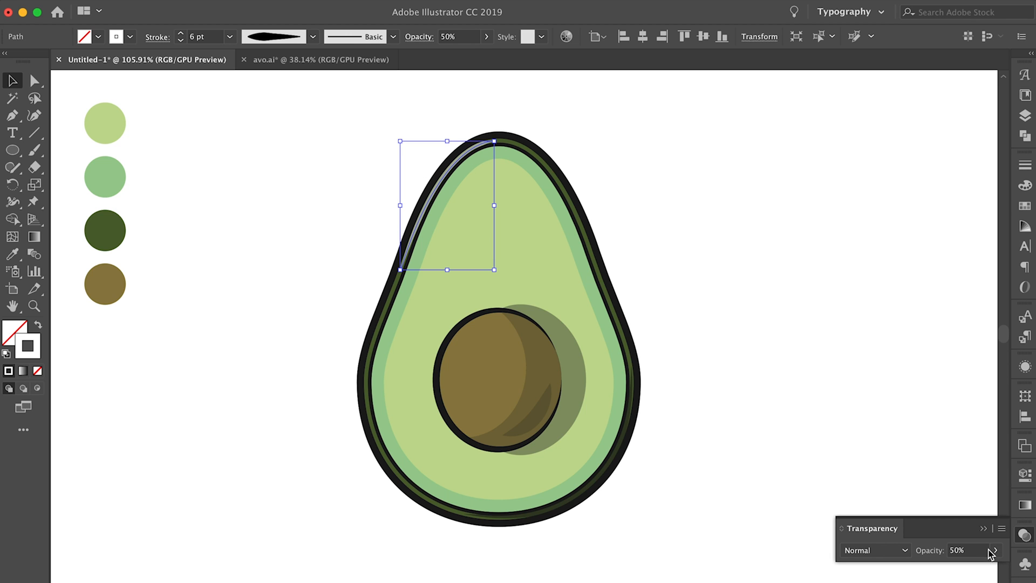
pyautogui.click(966, 550)
pyautogui.write('70')
pyautogui.press('Return')
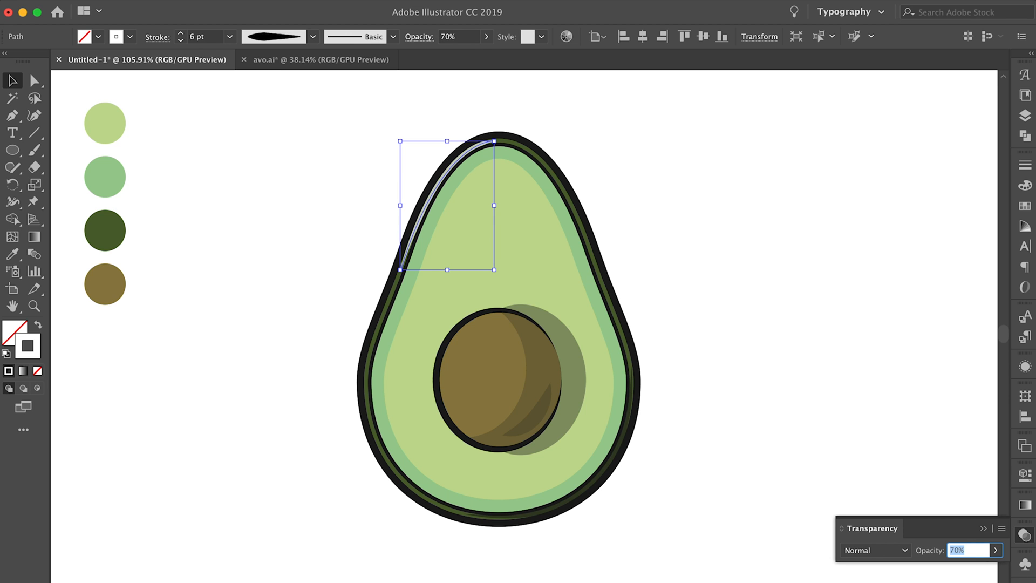
pyautogui.click(668, 400)
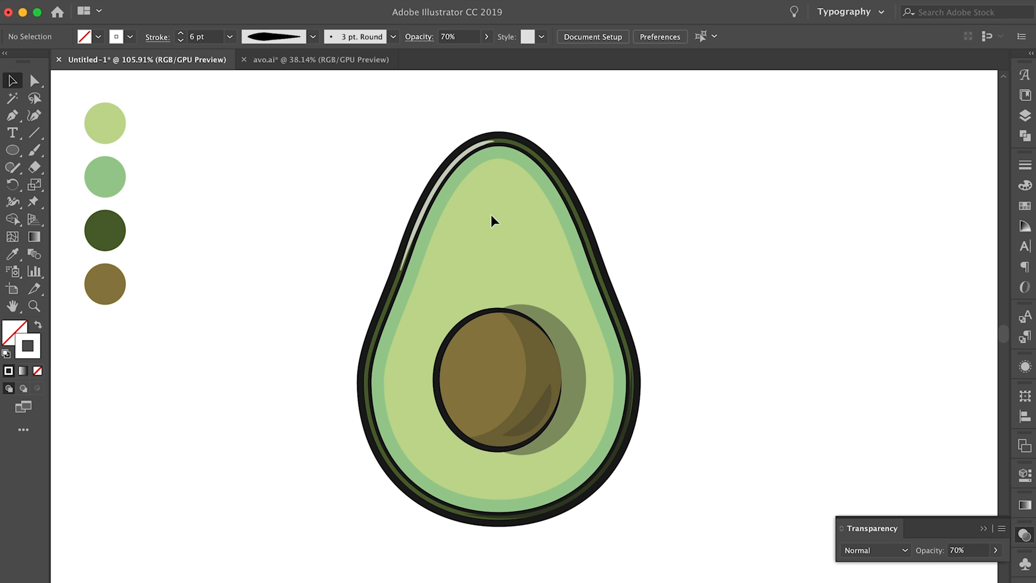
# Step: Draw a curved open path about 72 px long with the Pen tool on the upper-left area of the light green flesh
pyautogui.press('p')
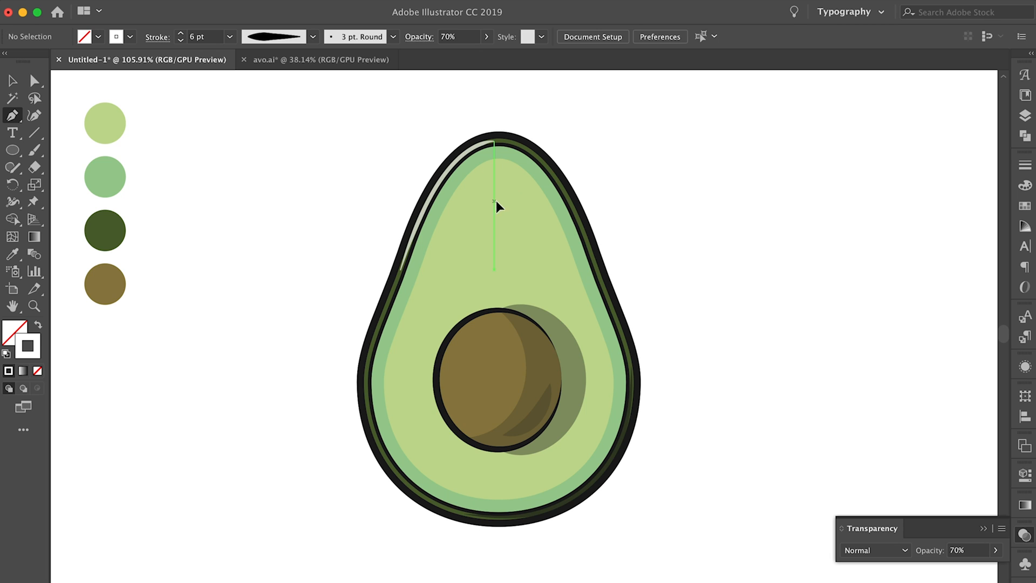
pyautogui.click(494, 201)
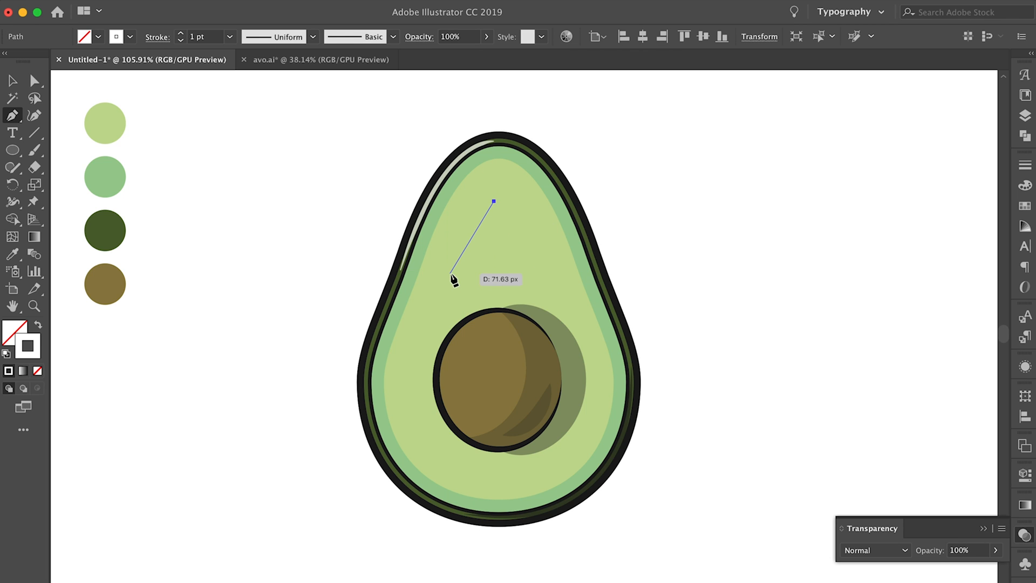
pyautogui.moveTo(451, 273); pyautogui.dragTo(429, 367)
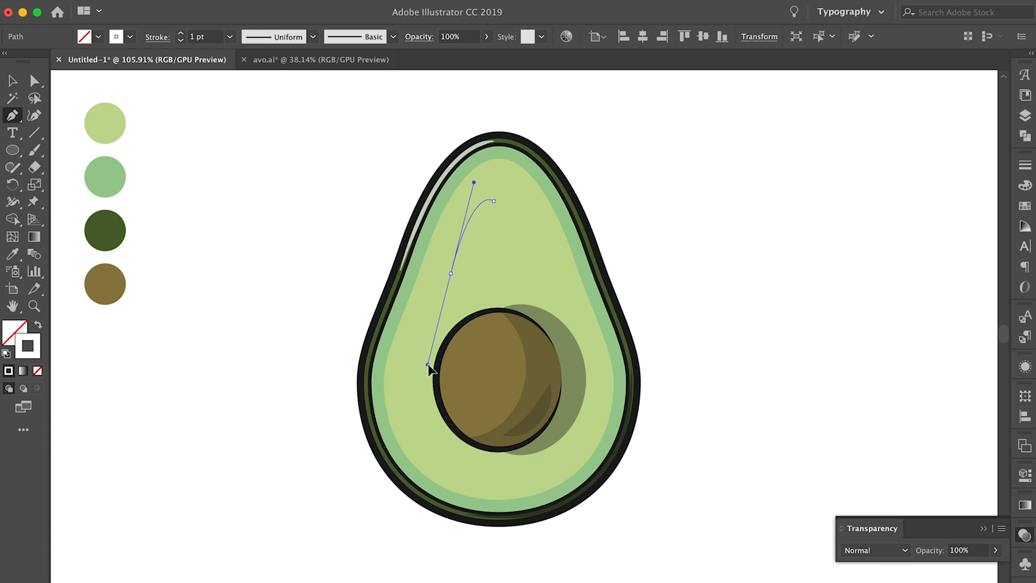
pyautogui.moveTo(428, 365); pyautogui.dragTo(429, 367)
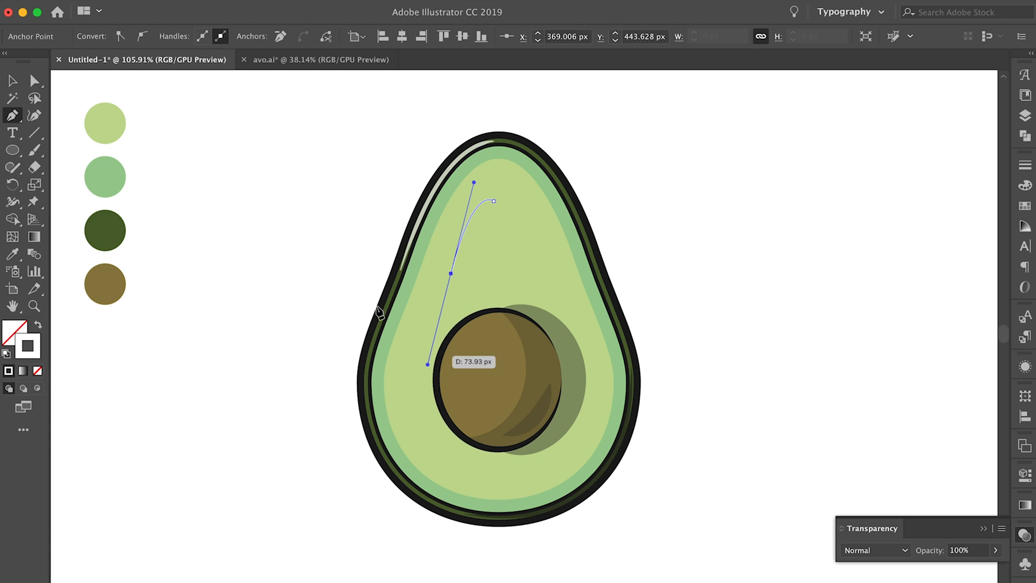
# Step: Set the stroke weight of the new upper flesh highlight to 25 pt
pyautogui.click(1022, 171)
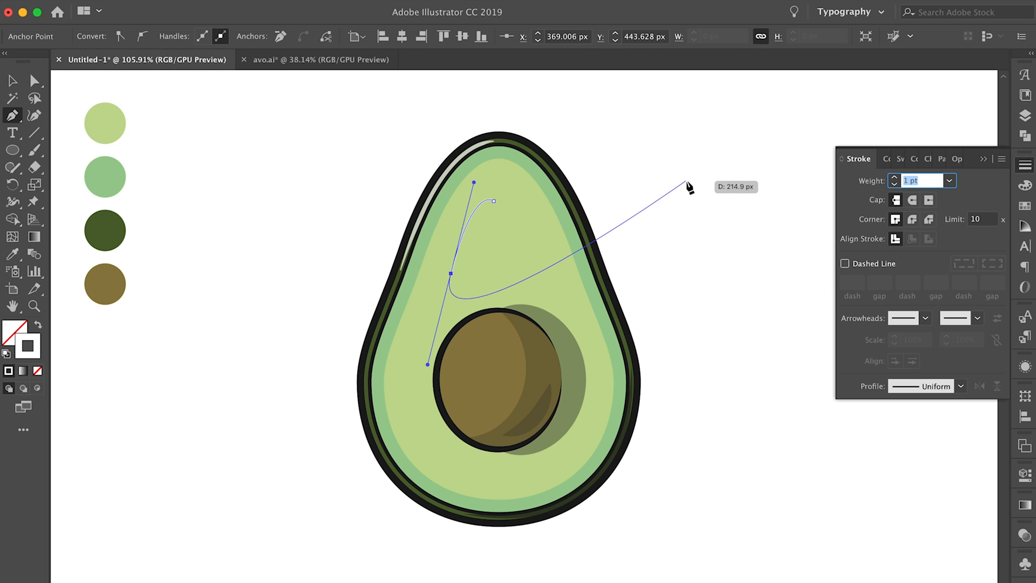
pyautogui.hotkey('shift', 'Up')
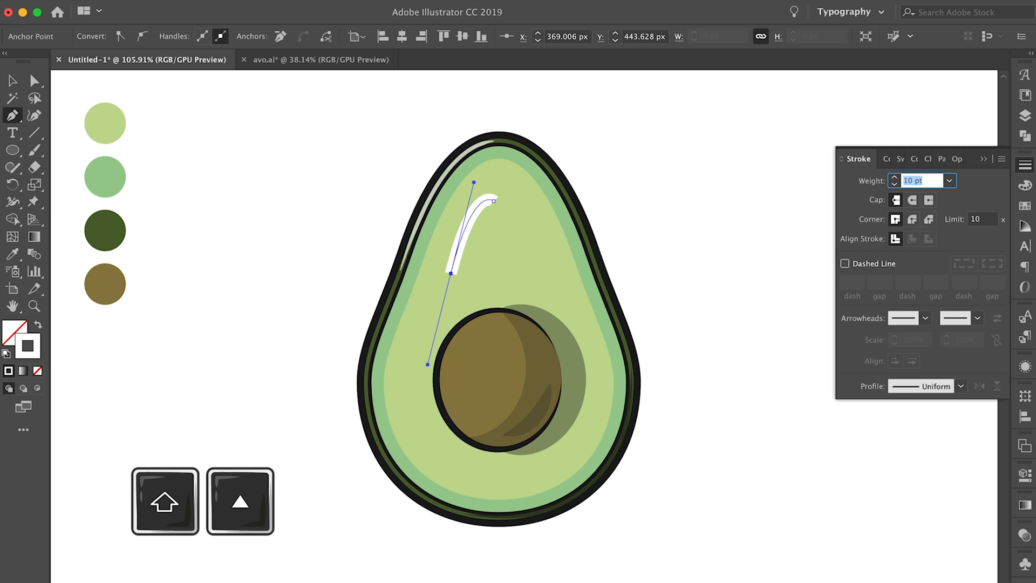
pyautogui.hotkey('shift', 'Up')
pyautogui.hotkey('shift', 'Up')
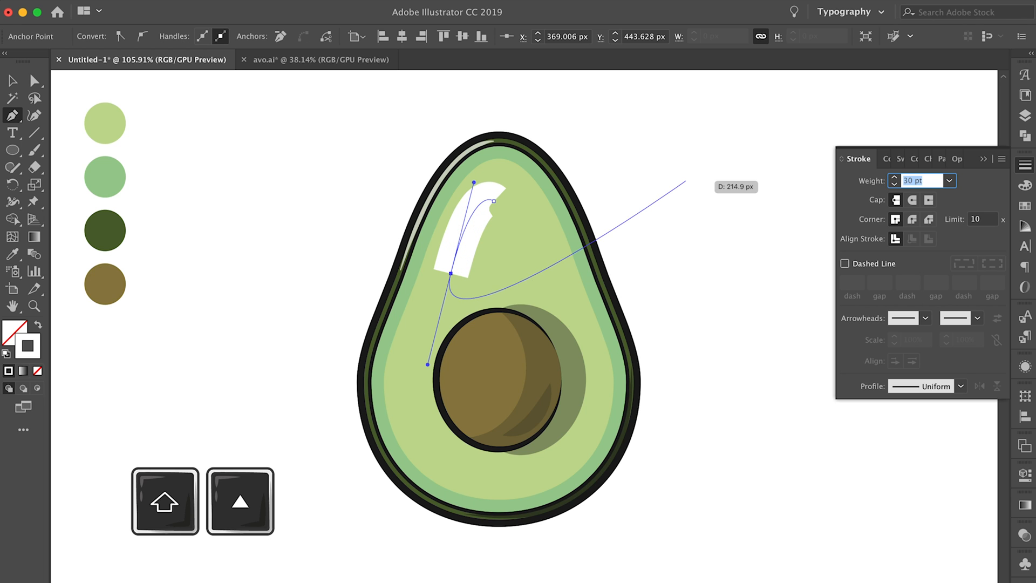
pyautogui.press('Down')
pyautogui.press('Down')
pyautogui.press('Down')
pyautogui.press('Down')
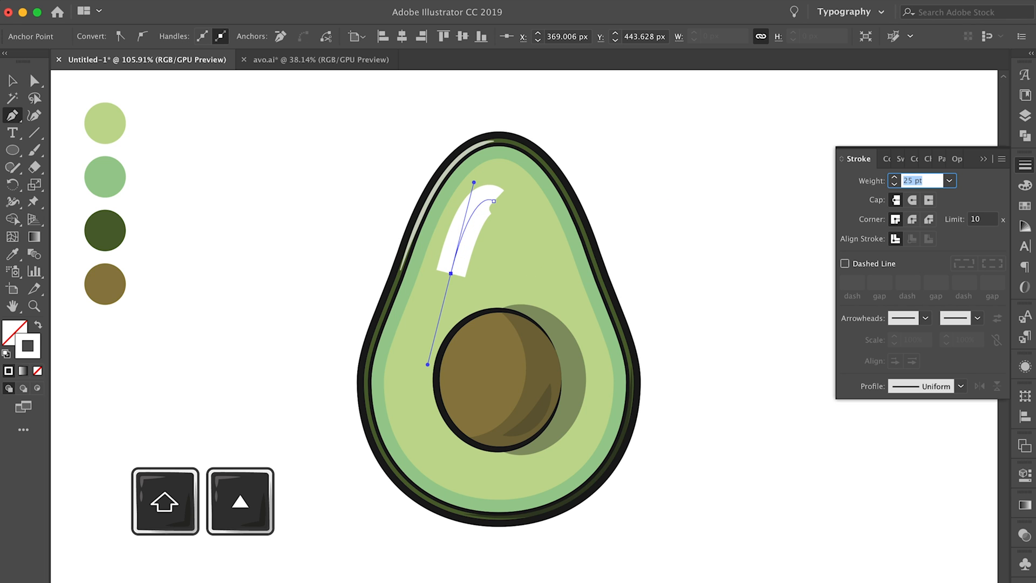
pyautogui.press('Return')
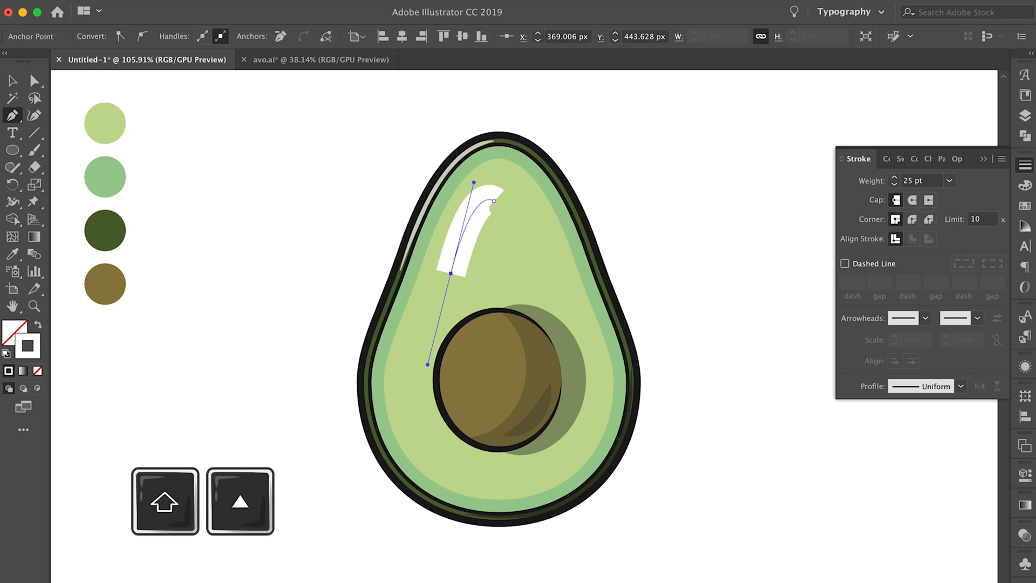
# Step: Apply the asymmetrical teardrop width profile to the upper flesh highlight and flip it along the path
pyautogui.click(961, 387)
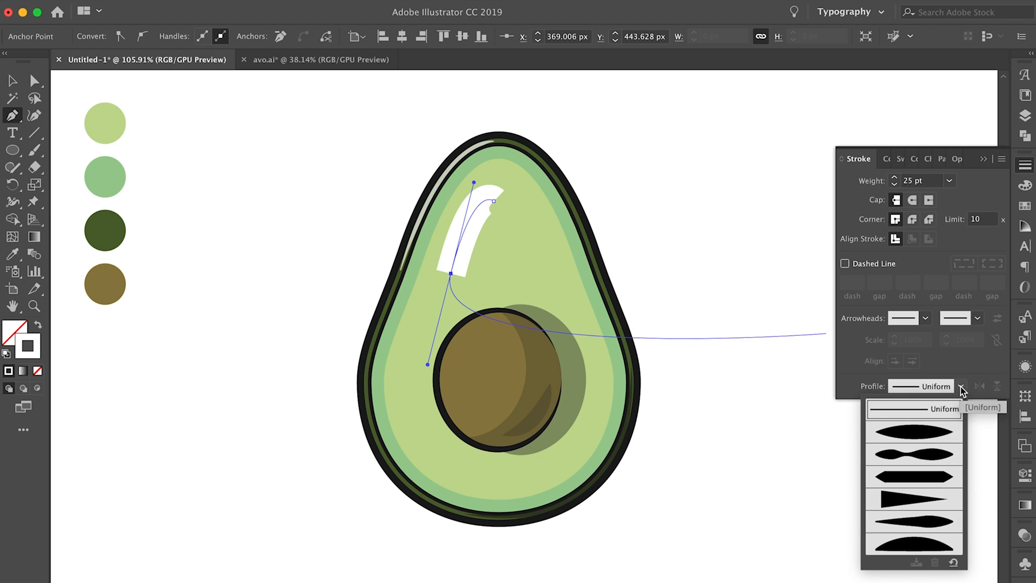
pyautogui.click(939, 526)
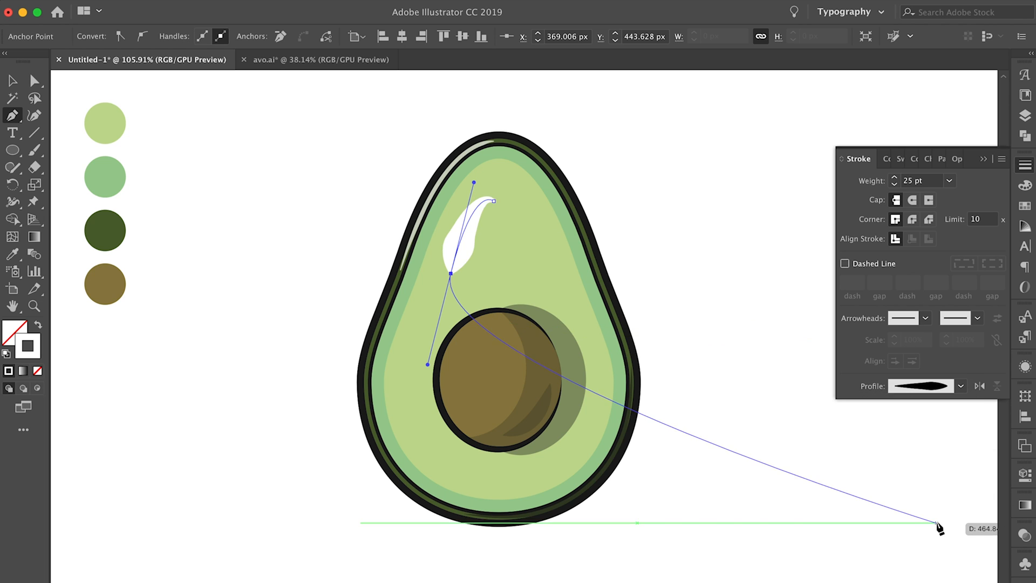
pyautogui.click(980, 386)
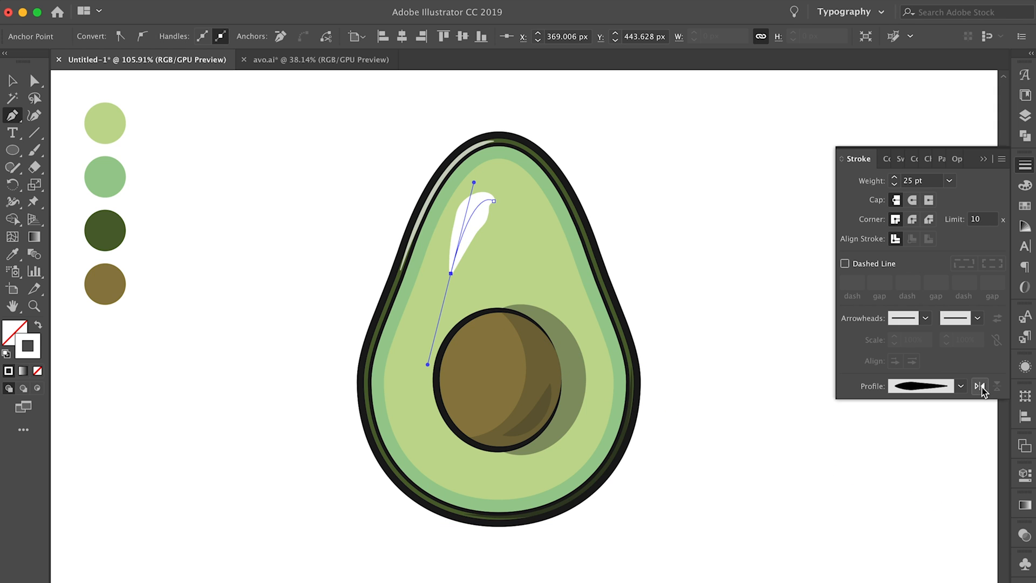
# Step: Rotate the upper flesh highlight slightly clockwise, nudge it to the right and deselect it
pyautogui.press('v')
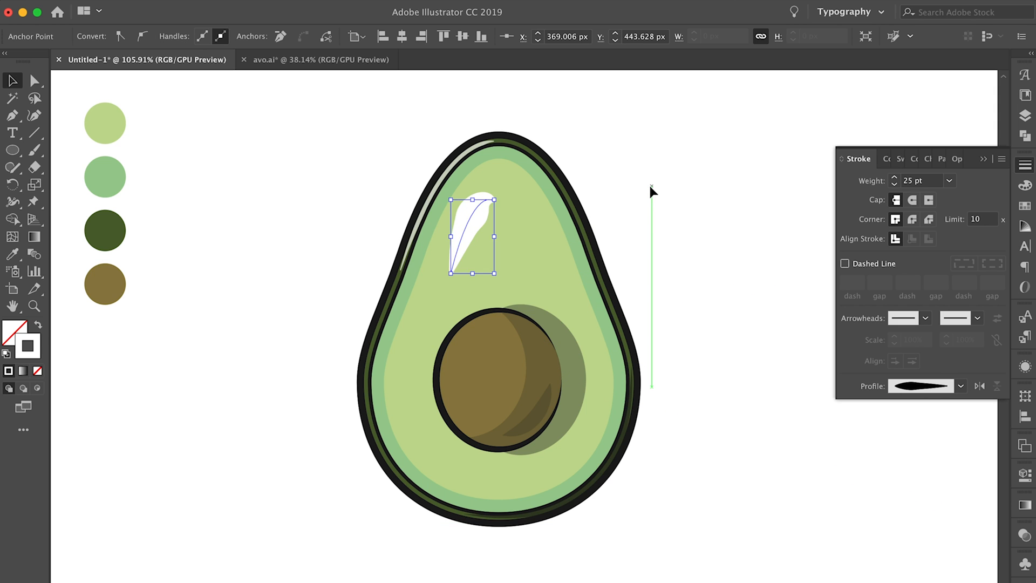
pyautogui.click(650, 186)
pyautogui.click(468, 227)
pyautogui.moveTo(497, 194); pyautogui.dragTo(503, 201)
pyautogui.press('Right')
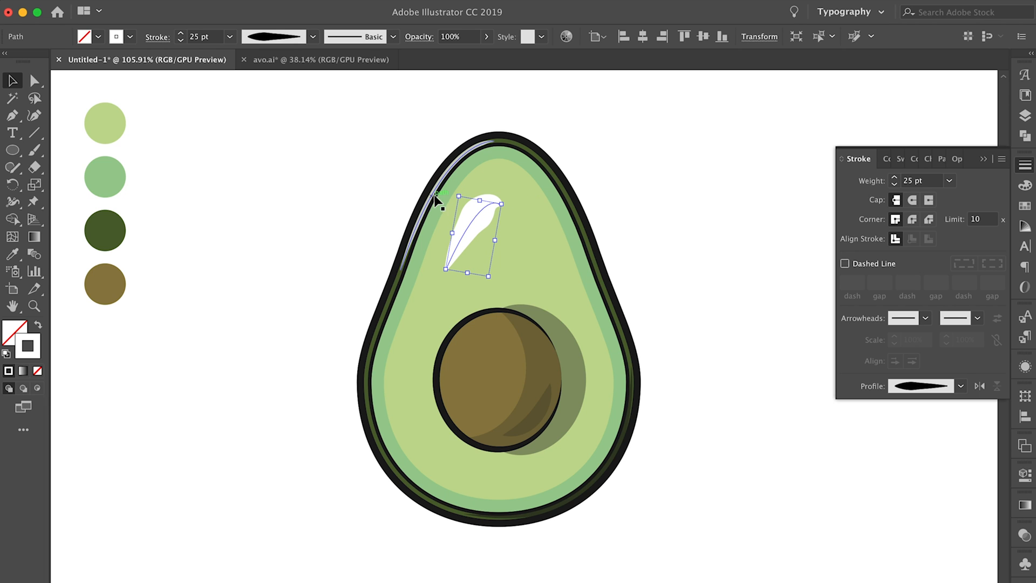
pyautogui.moveTo(506, 198); pyautogui.dragTo(509, 199)
pyautogui.click(304, 177)
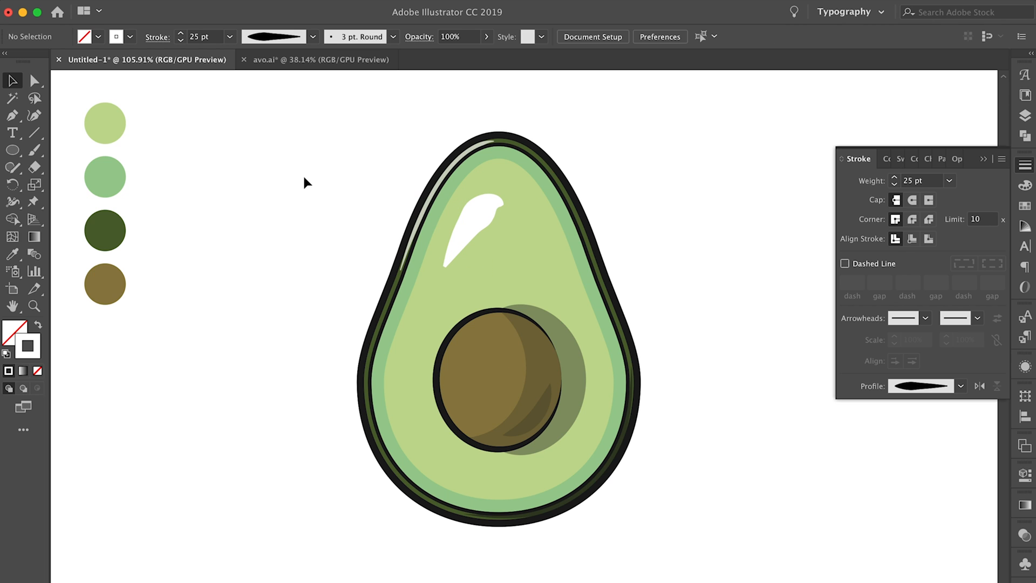
# Step: Set the upper flesh highlight's opacity to 20% and deselect it
pyautogui.click(469, 229)
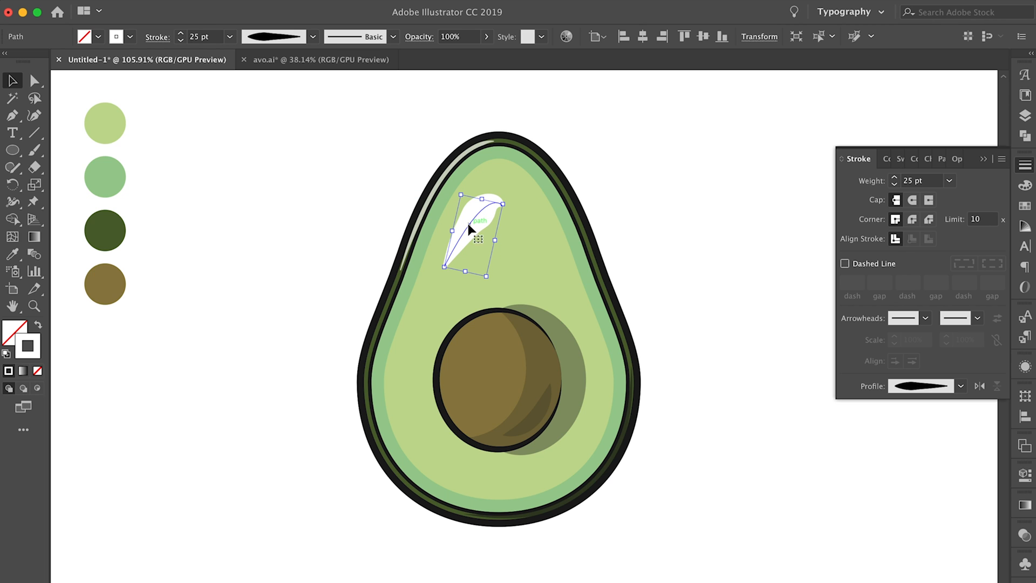
pyautogui.click(1025, 534)
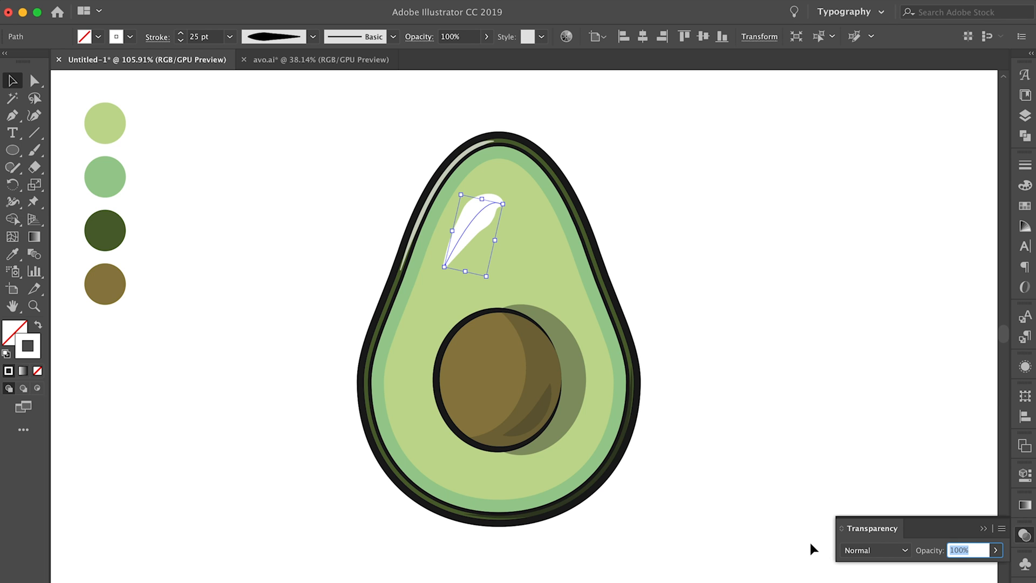
pyautogui.write('20')
pyautogui.press('Return')
pyautogui.click(782, 477)
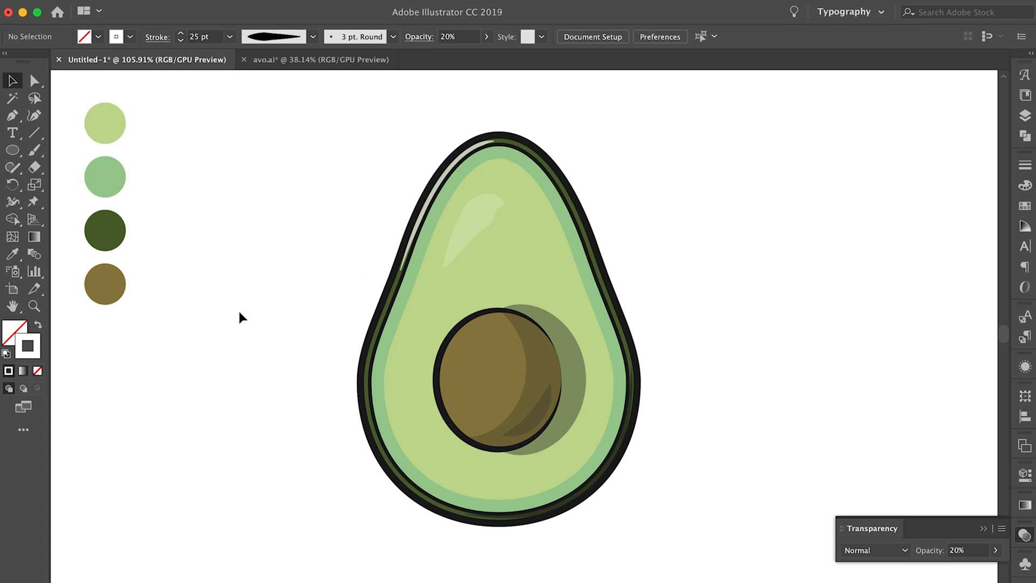
# Step: Draw a curved path along the lower-left inside edge of the flesh and sample the upper flesh highlight's appearance onto it
pyautogui.press('p')
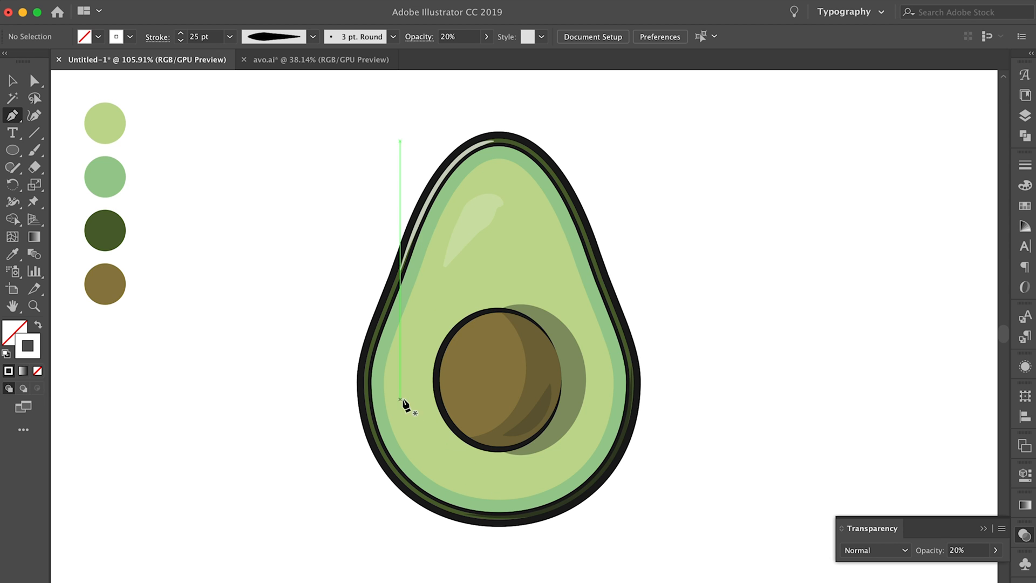
pyautogui.click(473, 482)
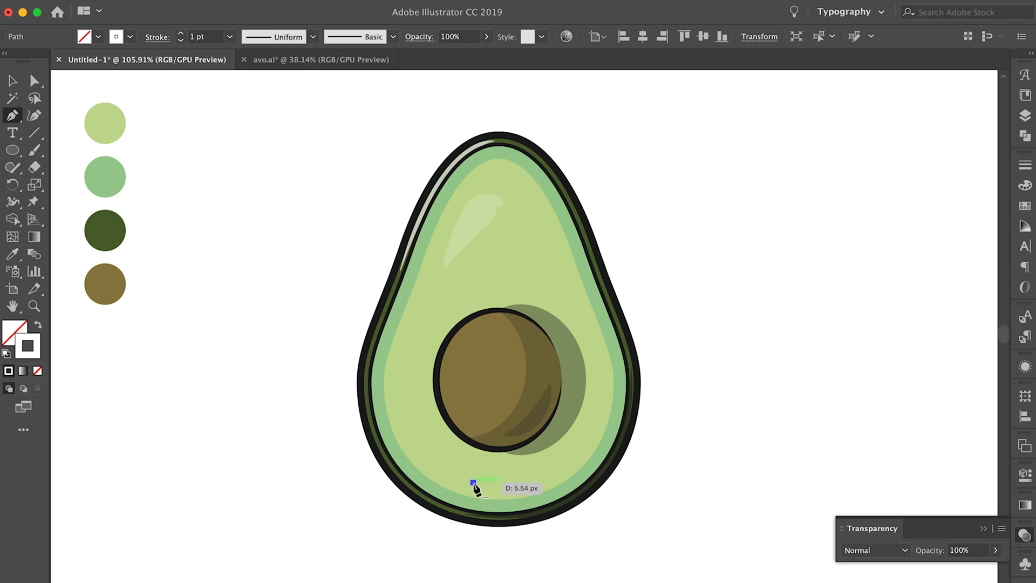
pyautogui.moveTo(395, 387); pyautogui.dragTo(390, 305)
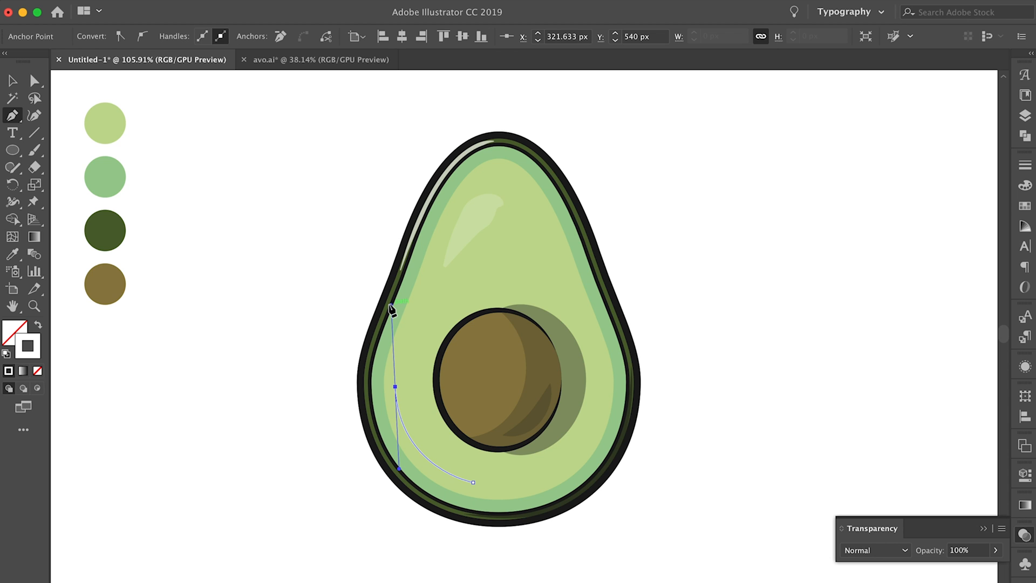
pyautogui.press('i')
pyautogui.click(489, 203)
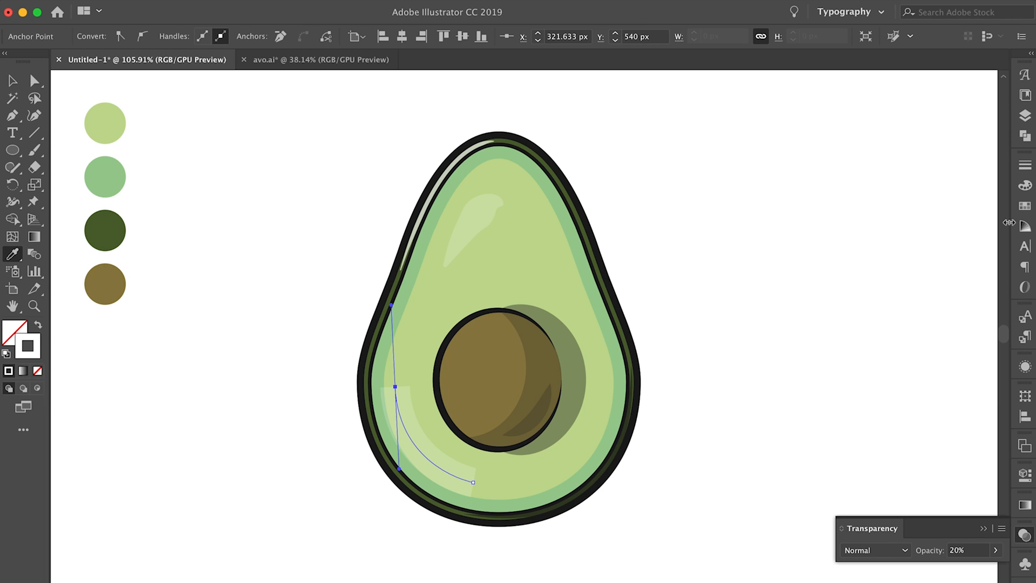
# Step: Set the lower flesh highlight's stroke weight to 15 pt and apply the symmetrical lens-shaped width profile with both ends tapered
pyautogui.click(1025, 165)
pyautogui.tripleClick(917, 181)
pyautogui.write('10')
pyautogui.press('Return')
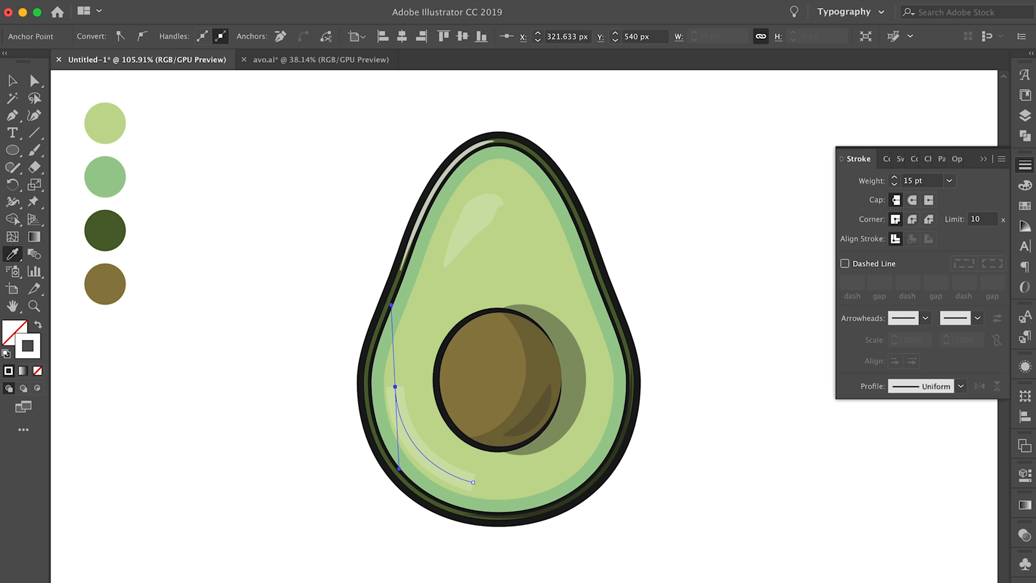
pyautogui.click(961, 387)
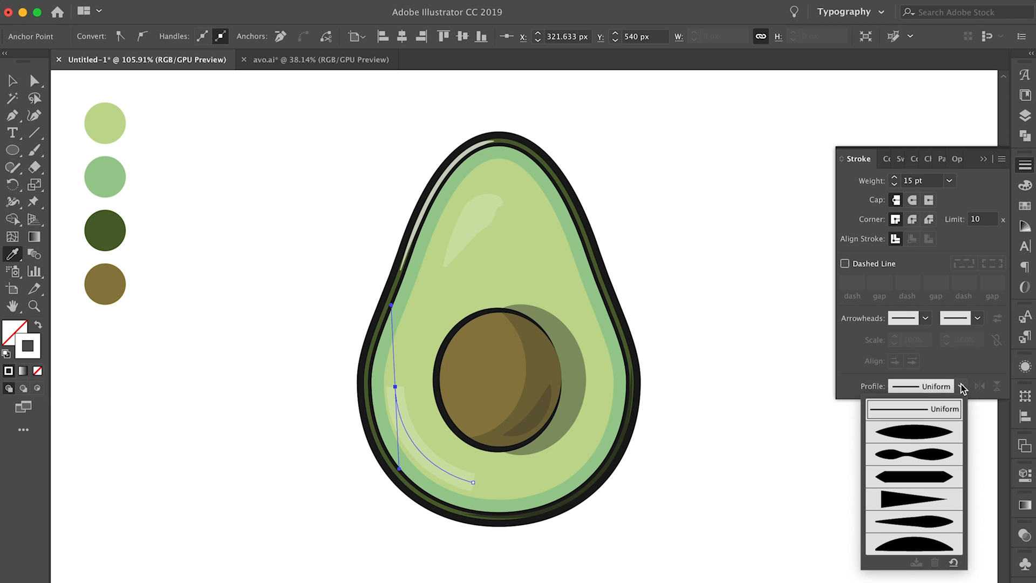
pyautogui.click(897, 433)
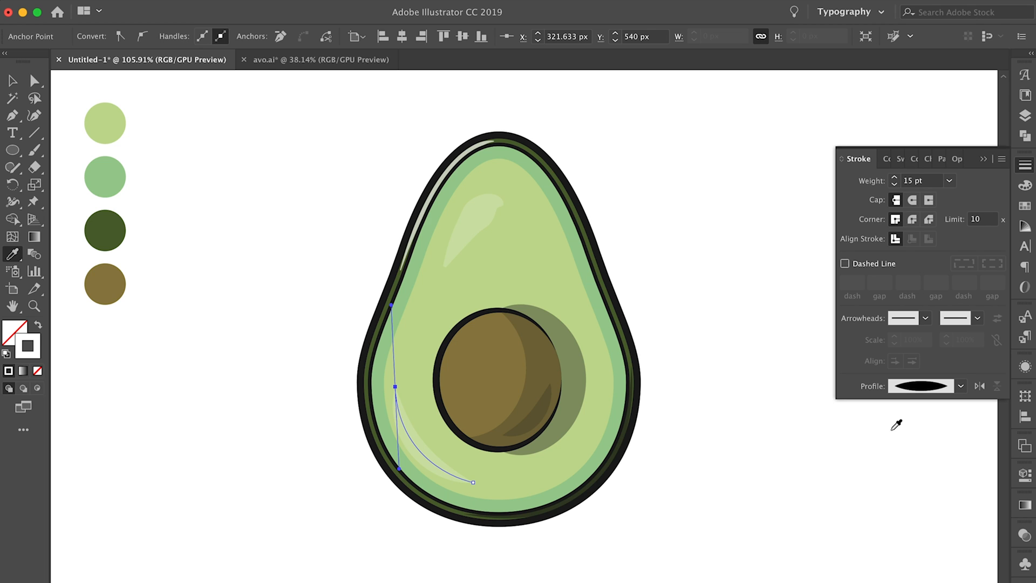
# Step: Set the lower flesh highlight's opacity to 10% and deselect it
pyautogui.click(1015, 534)
pyautogui.click(968, 551)
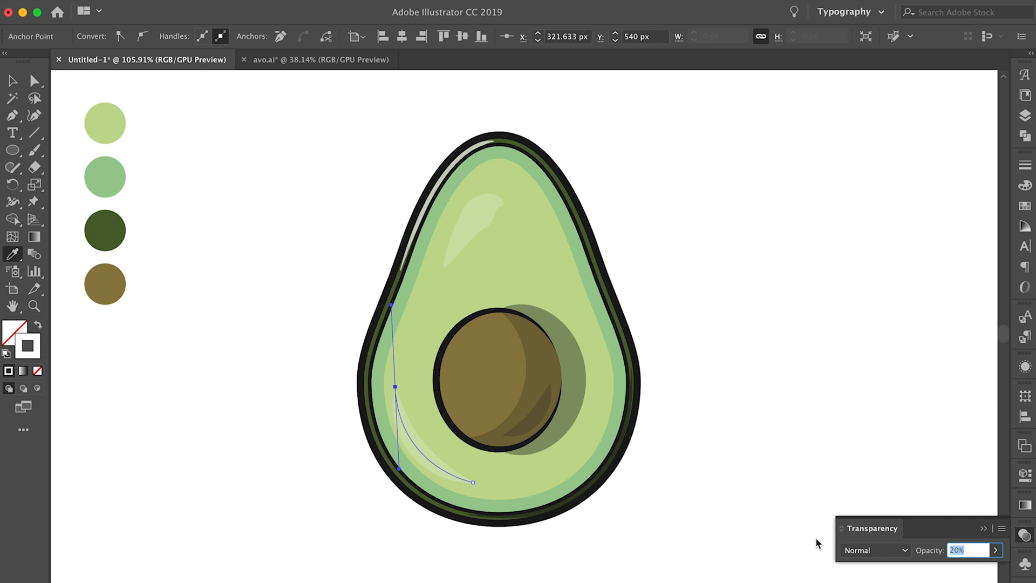
pyautogui.write('10')
pyautogui.press('Return')
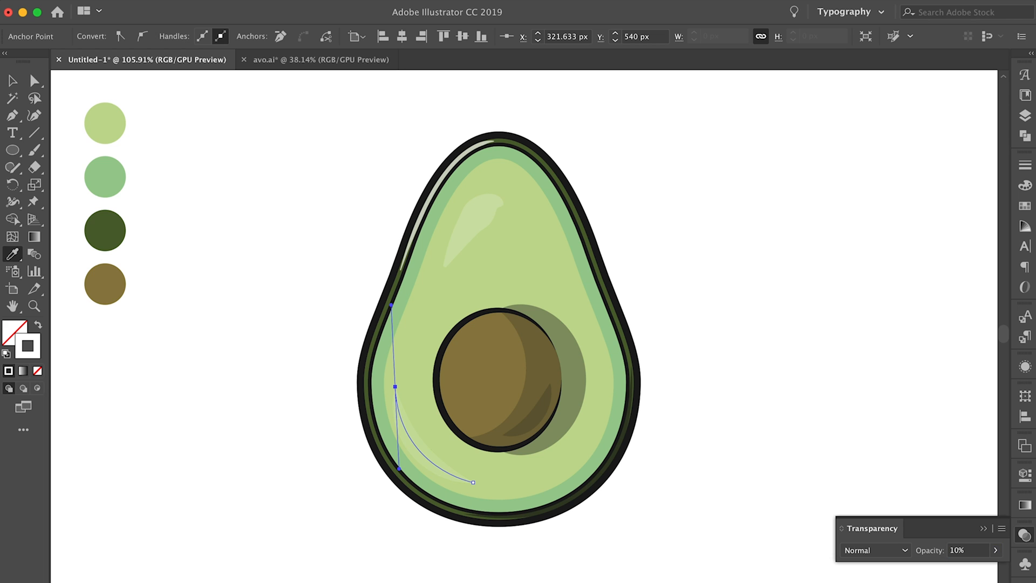
pyautogui.press('v')
pyautogui.click(815, 544)
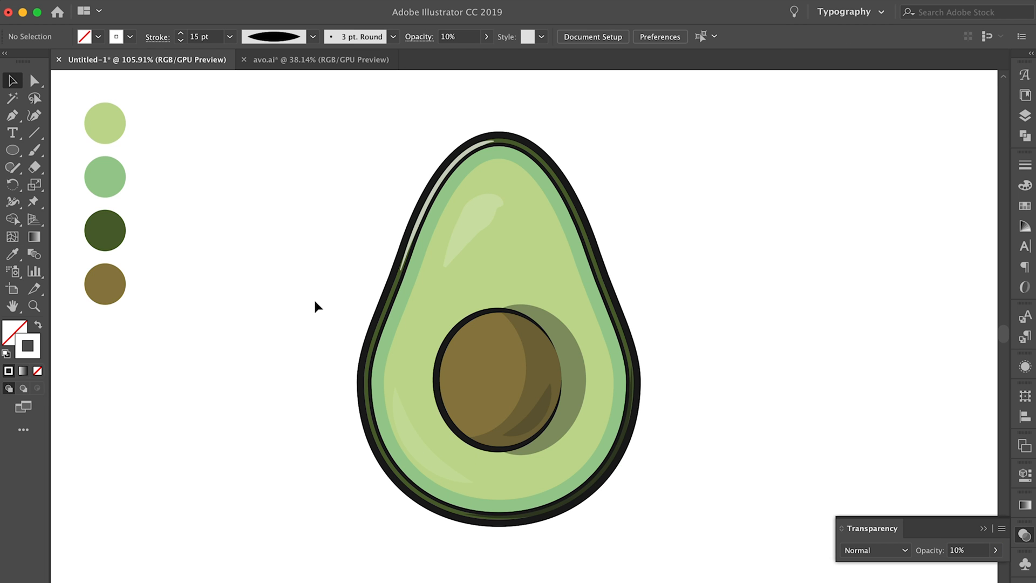
# Step: Draw a short curved highlight path with the Pen tool inside the upper-left edge of the brown pit
pyautogui.scroll(2, 377, 438)
pyautogui.scroll(-3, 378, 438)
pyautogui.scroll(2, 377, 438)
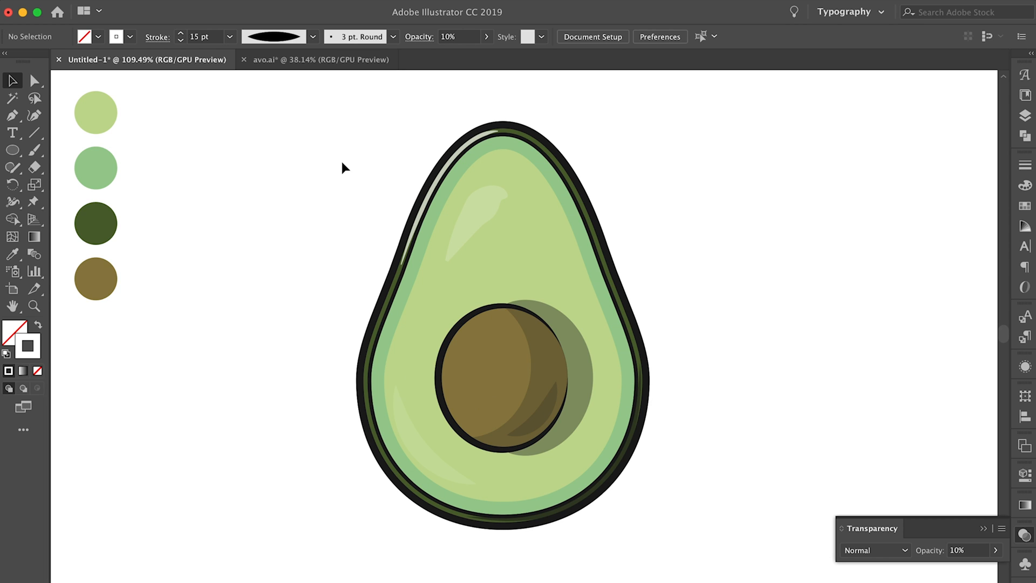
pyautogui.press('p')
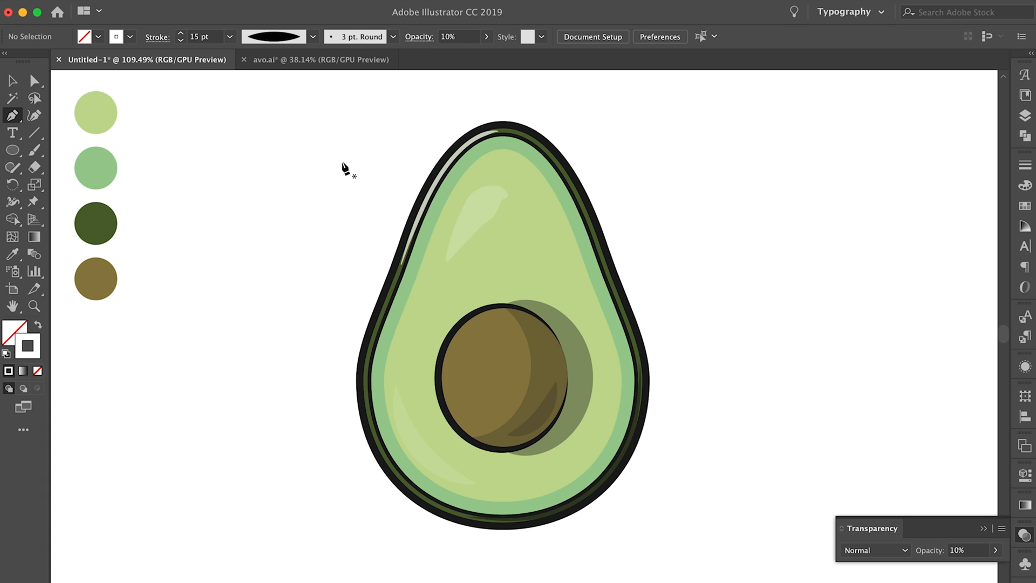
pyautogui.click(492, 326)
pyautogui.click(453, 381)
pyautogui.moveTo(454, 381); pyautogui.dragTo(454, 431)
# Step: Sample the white rim highlight's appearance with the Eyedropper onto the curved highlight path on the pit
pyautogui.press('i')
pyautogui.scroll(1, 490, 133)
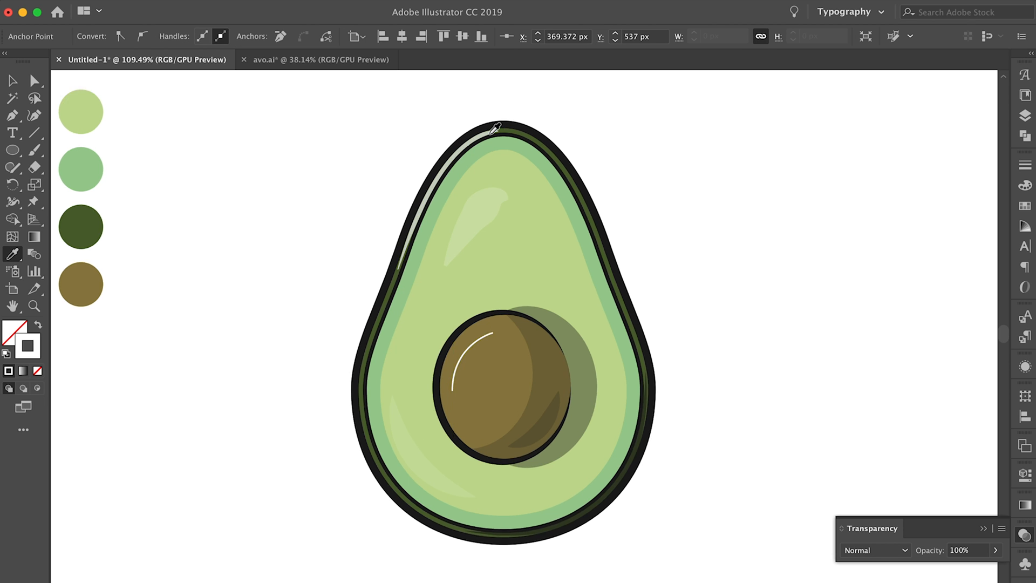
pyautogui.scroll(3, 495, 127)
pyautogui.click(499, 124)
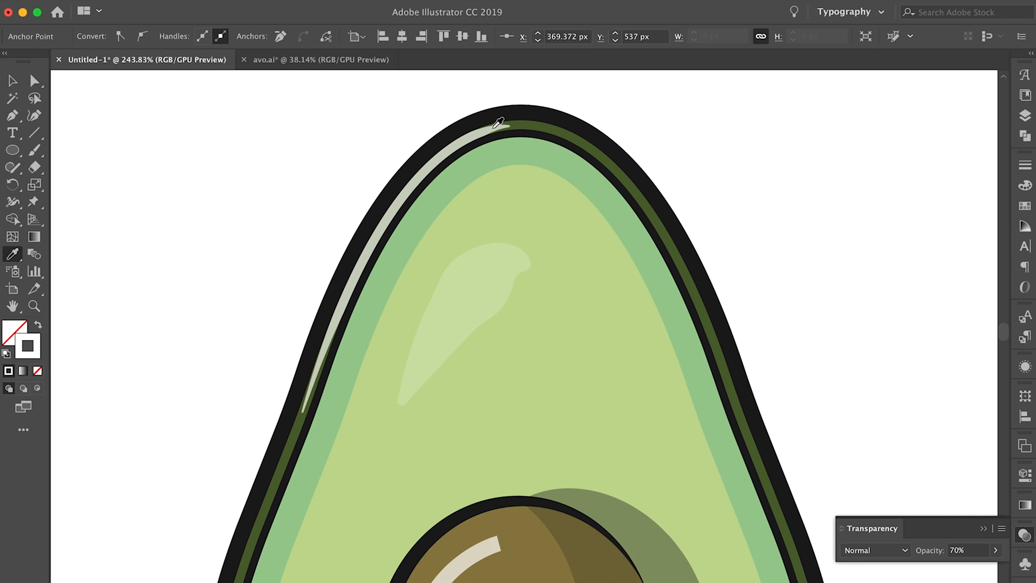
pyautogui.scroll(-1, 499, 124)
pyautogui.scroll(-3, 499, 124)
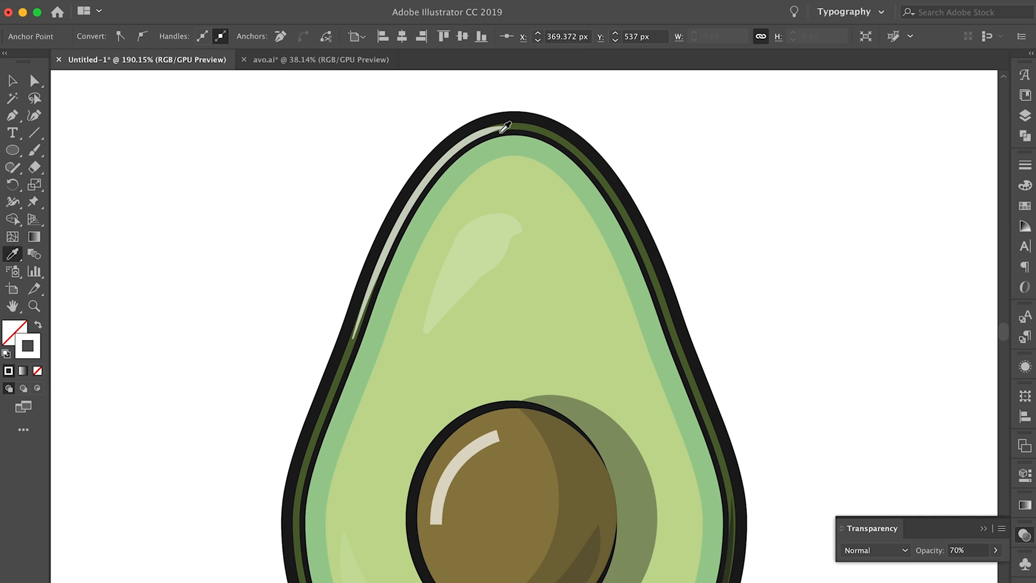
# Step: Set the pit highlight's stroke weight to 12 pt and apply the lens-shaped width profile with both ends tapered
pyautogui.click(1030, 170)
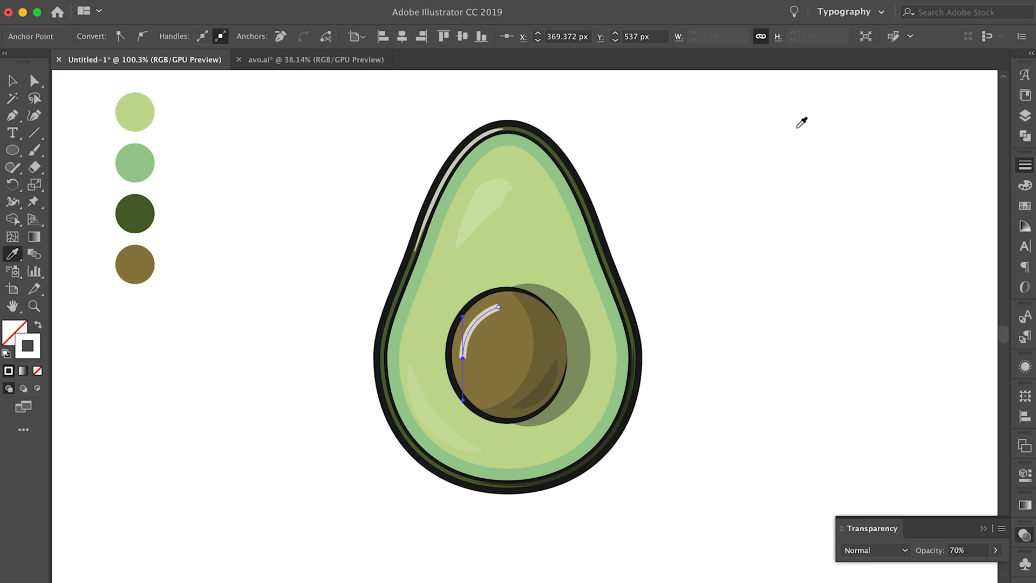
pyautogui.click(894, 178)
pyautogui.click(895, 178)
pyautogui.click(895, 178)
pyautogui.click(895, 178)
pyautogui.click(894, 178)
pyautogui.click(961, 386)
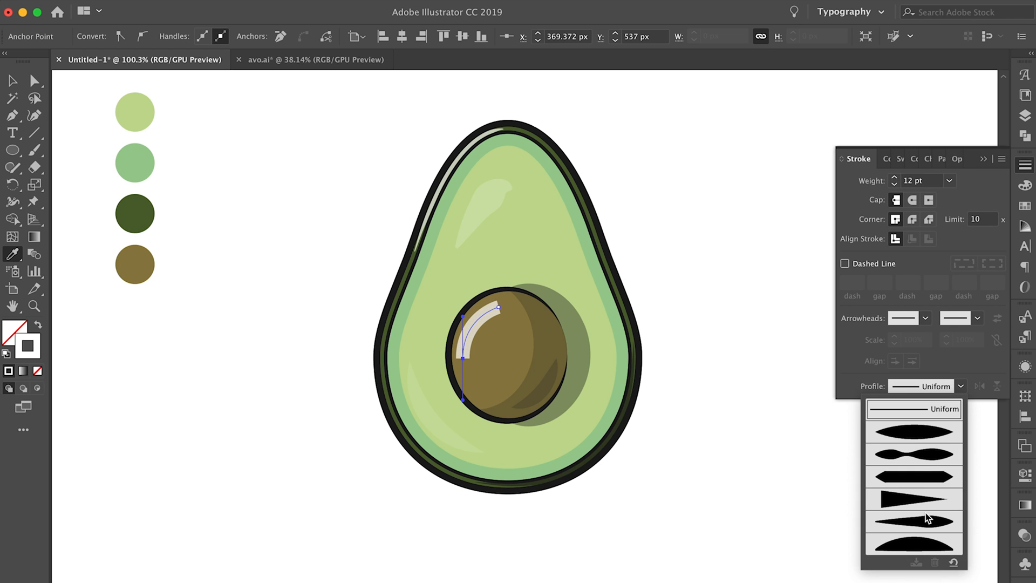
pyautogui.click(920, 435)
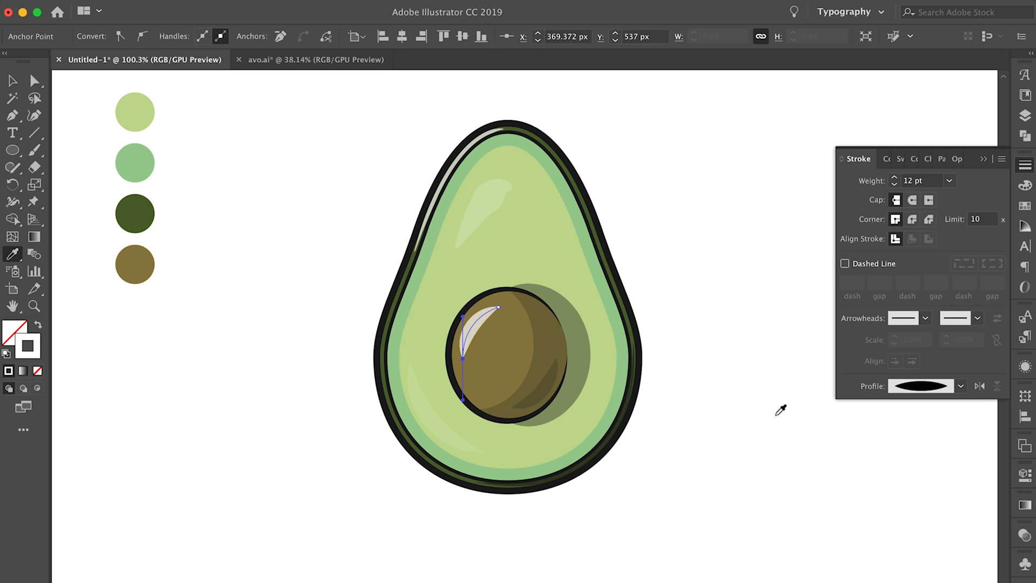
# Step: Set the pit highlight's opacity to 40%
pyautogui.click(1024, 535)
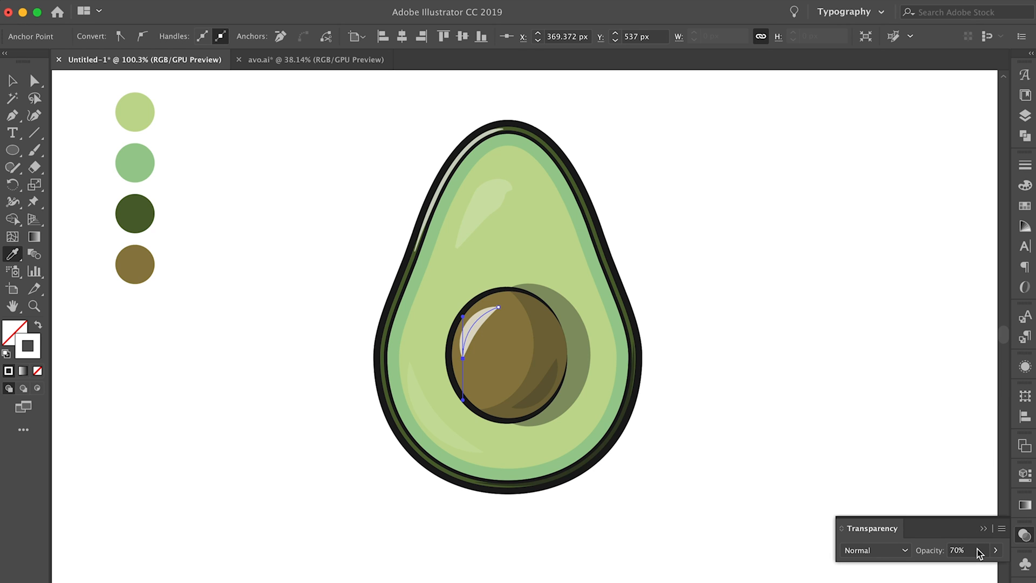
pyautogui.click(980, 550)
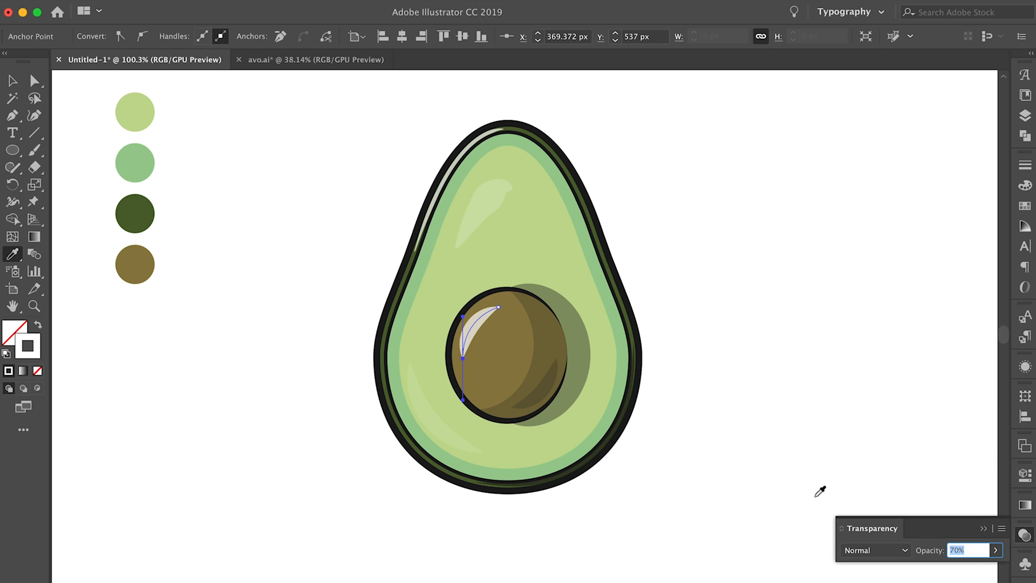
pyautogui.hotkey('shift', 'Down')
pyautogui.hotkey('shift', 'Down')
pyautogui.hotkey('shift', 'Down')
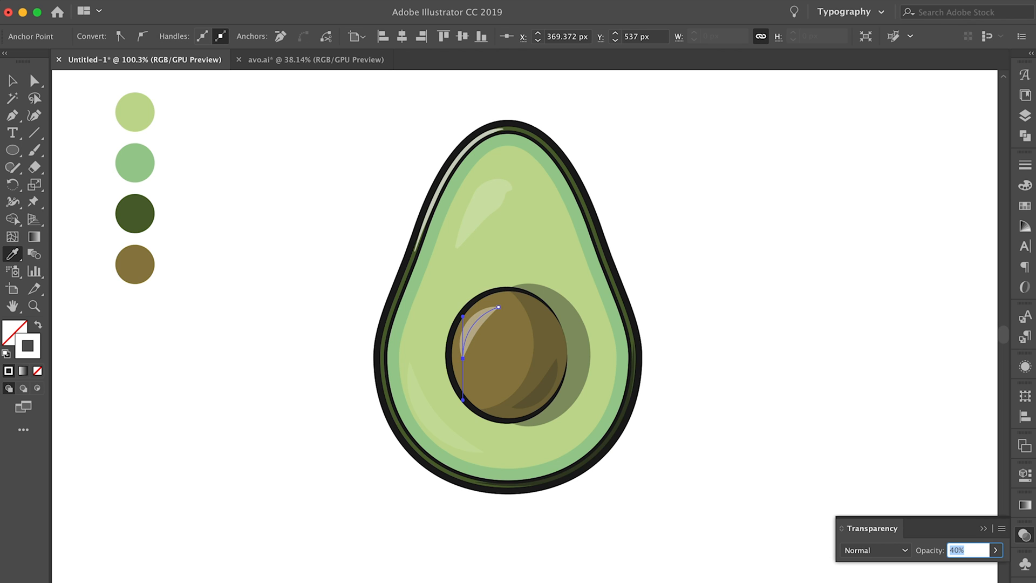
pyautogui.press('Return')
# Step: Reshape the pit highlight's curve by tilting the direction handle of its lower anchor point, and deselect it
pyautogui.press('a')
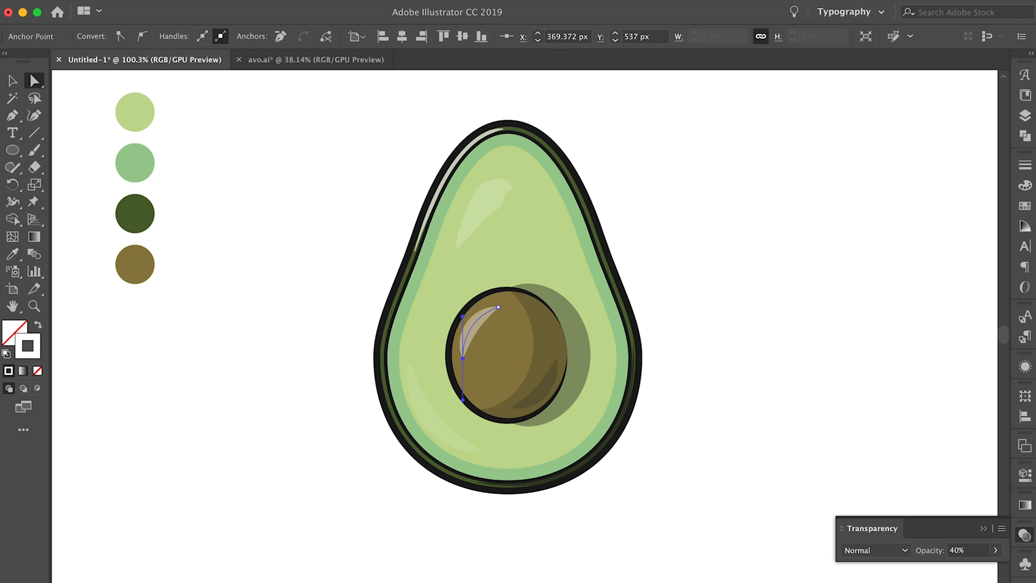
pyautogui.scroll(1, 480, 304)
pyautogui.scroll(2, 481, 308)
pyautogui.click(458, 339)
pyautogui.moveTo(455, 325); pyautogui.dragTo(461, 314)
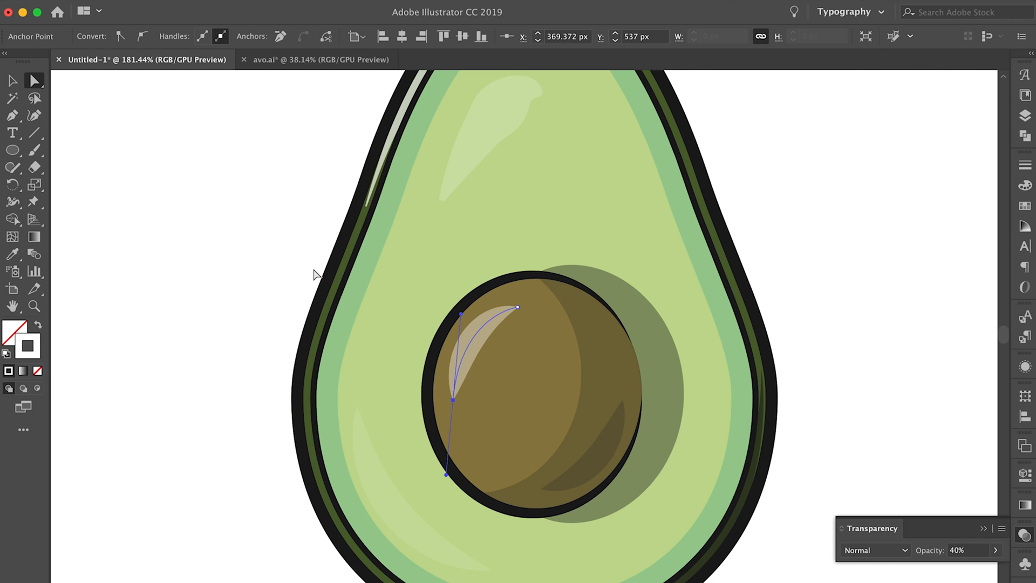
pyautogui.click(258, 263)
pyautogui.scroll(-3, 257, 264)
# Step: Unlock Layer 1, Layer 3 and Layer 2 so that all the avocado artwork can be selected
pyautogui.press('v')
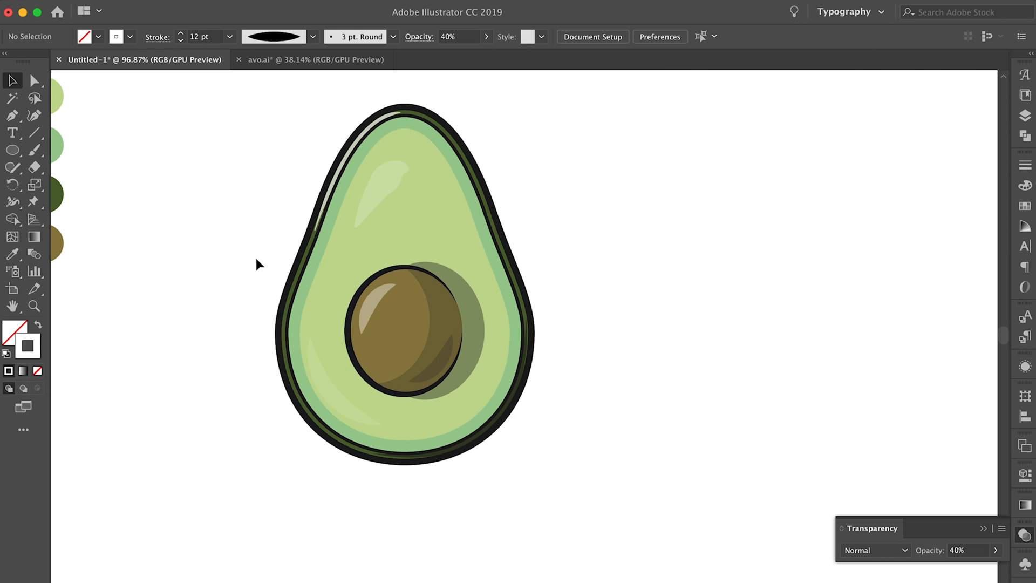
pyautogui.hscroll(-2, 257, 260)
pyautogui.scroll(1, 257, 260)
pyautogui.hscroll(-2, 256, 258)
pyautogui.scroll(1, 255, 258)
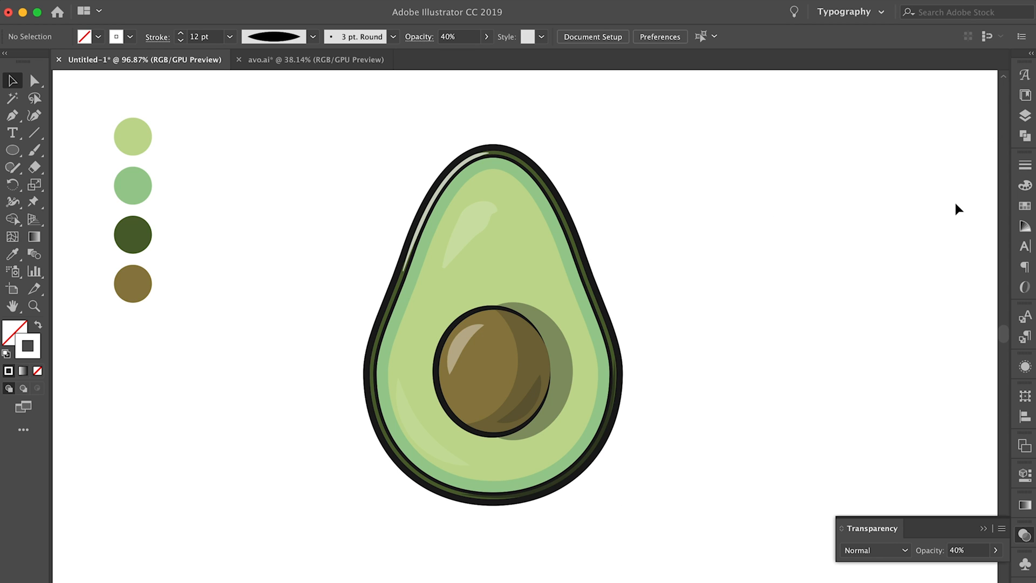
pyautogui.click(1025, 115)
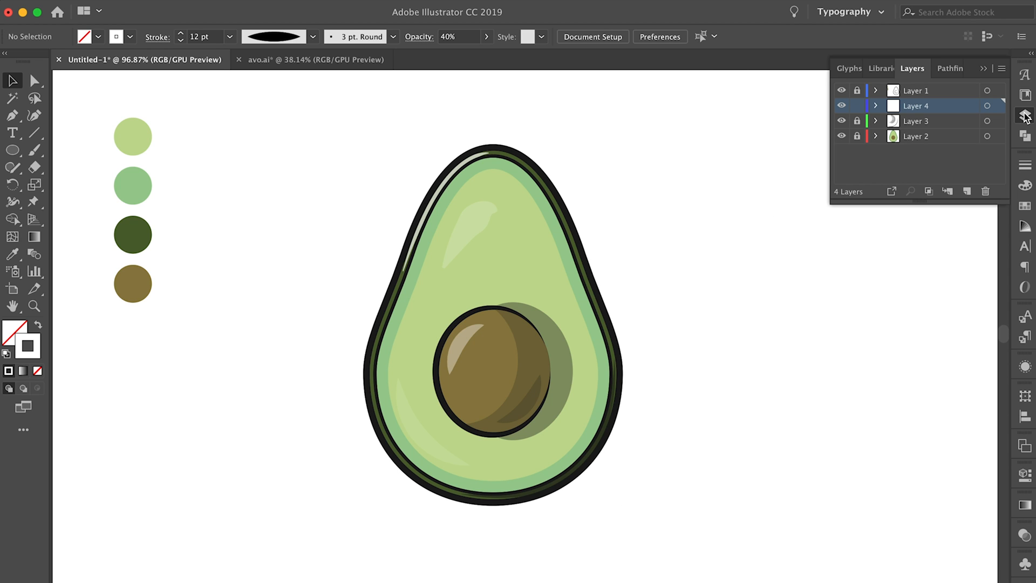
pyautogui.click(857, 90)
pyautogui.click(857, 120)
pyautogui.click(857, 136)
# Step: Select all parts of the avocado without the color circles, group them and deselect
pyautogui.moveTo(319, 129); pyautogui.dragTo(678, 568)
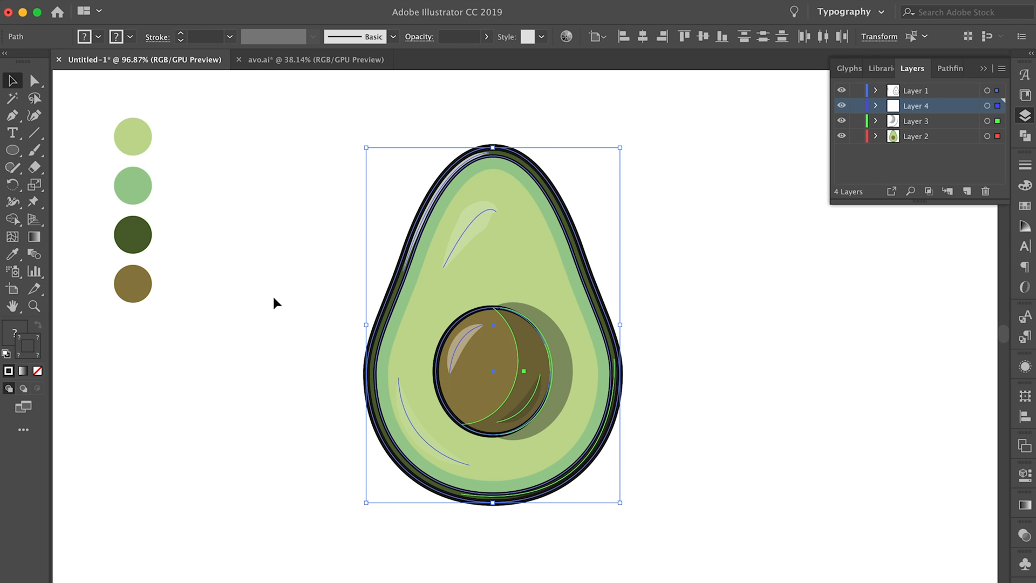
pyautogui.press('super+g')
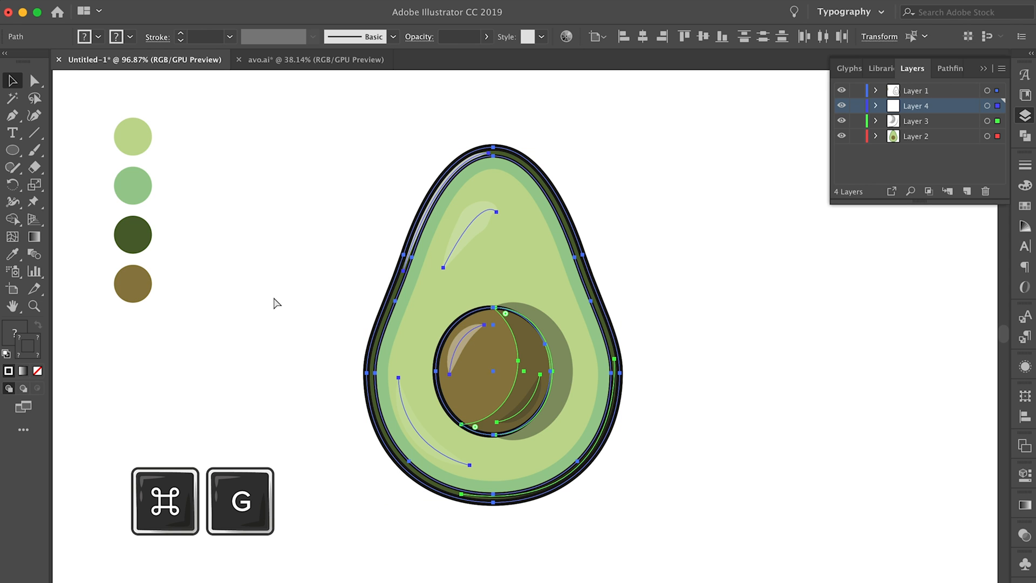
pyautogui.press('super+g')
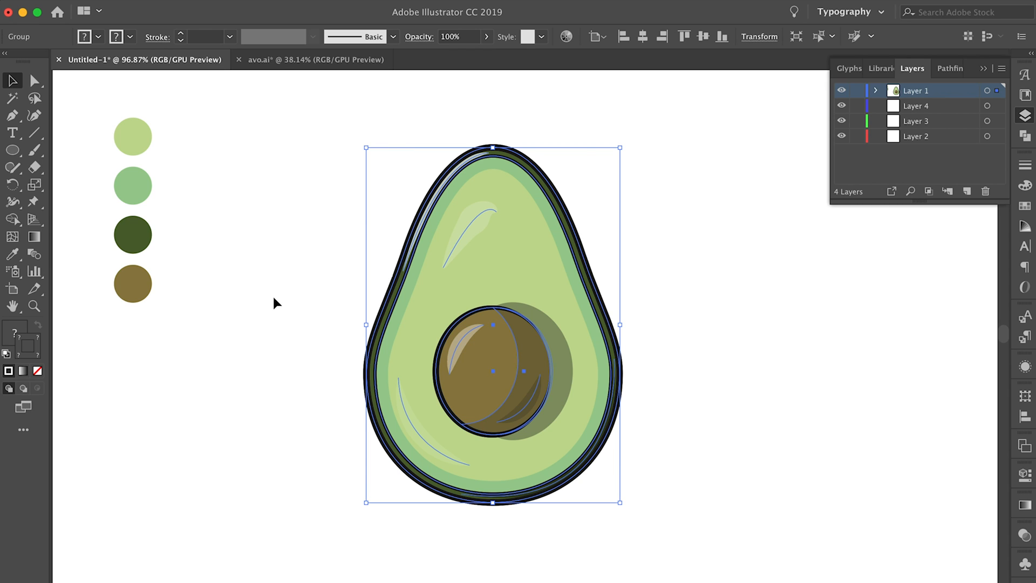
pyautogui.click(273, 298)
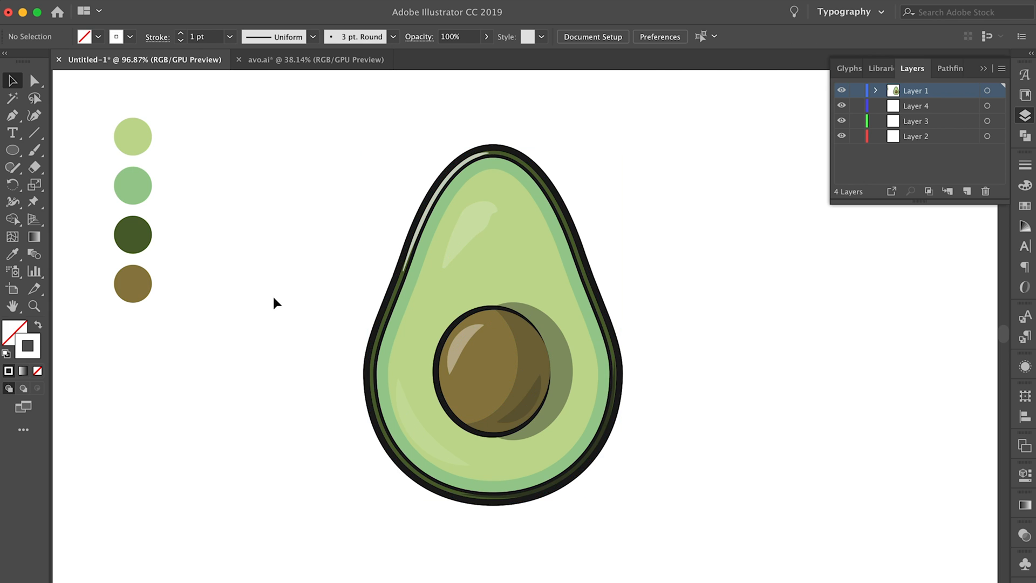
# Step: Move the grouped avocado slightly down and to the left, and deselect it
pyautogui.click(431, 311)
pyautogui.click(313, 272)
pyautogui.moveTo(488, 333)
pyautogui.mouseDown()
pyautogui.moveTo(375, 339)
pyautogui.moveTo(572, 351)
pyautogui.moveTo(485, 310)
pyautogui.moveTo(473, 333)
pyautogui.mouseUp()
pyautogui.click(276, 189)
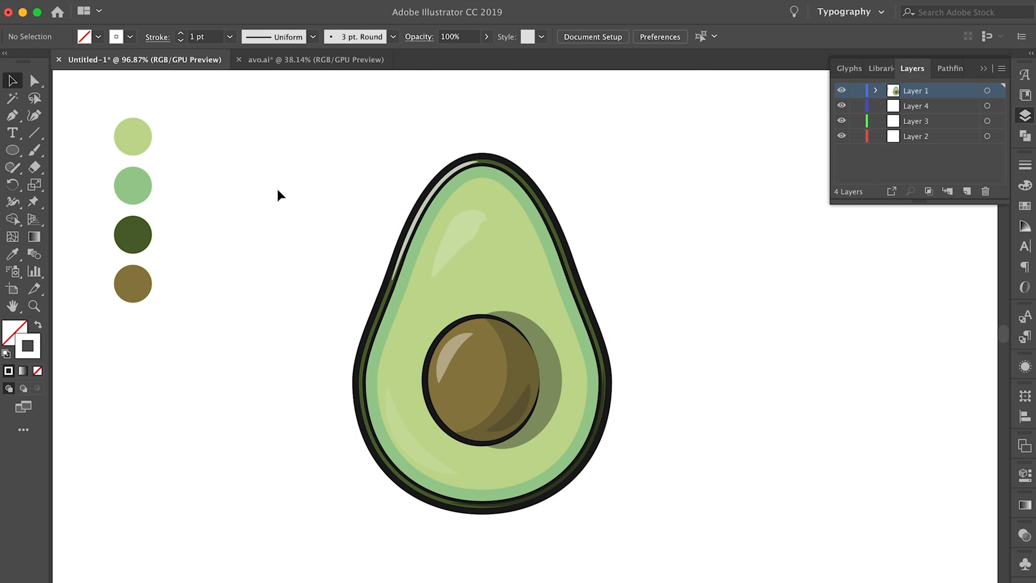
# Step: Paste a copy of the avocado group in front at the same position and outline the copy's strokes
pyautogui.click(446, 238)
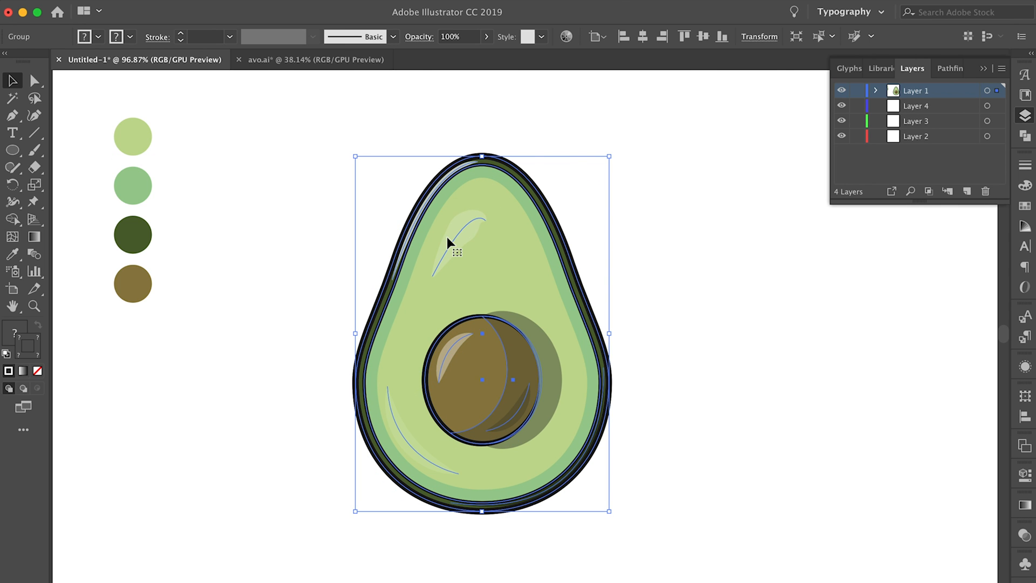
pyautogui.press('super+c')
pyautogui.press('super+f')
pyautogui.click(203, 0)
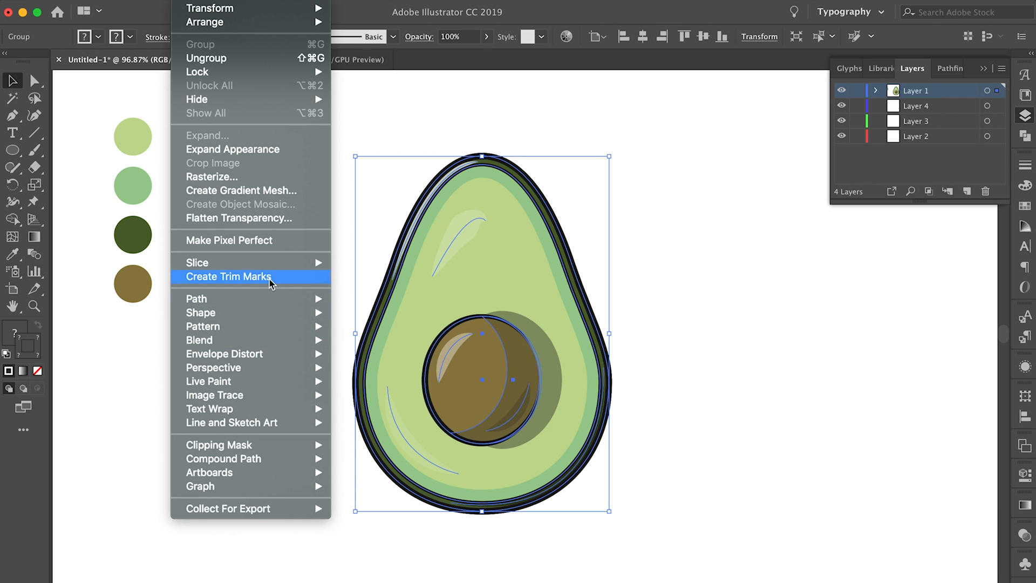
pyautogui.moveTo(315, 300)
pyautogui.click(381, 337)
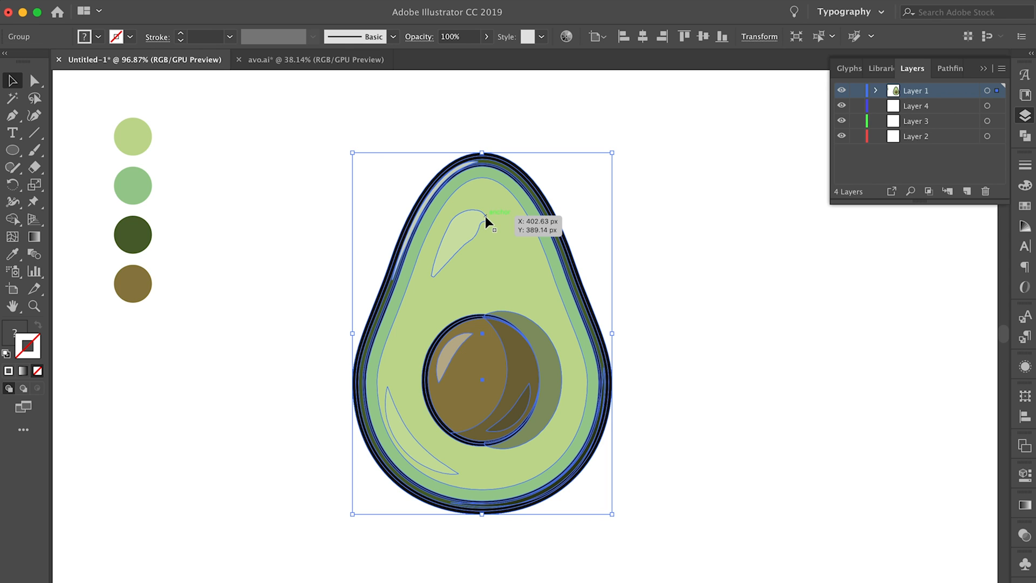
# Step: Fill the outlined copy entirely with the near-black grey swatch and send it behind the original avocado
pyautogui.click(17, 330)
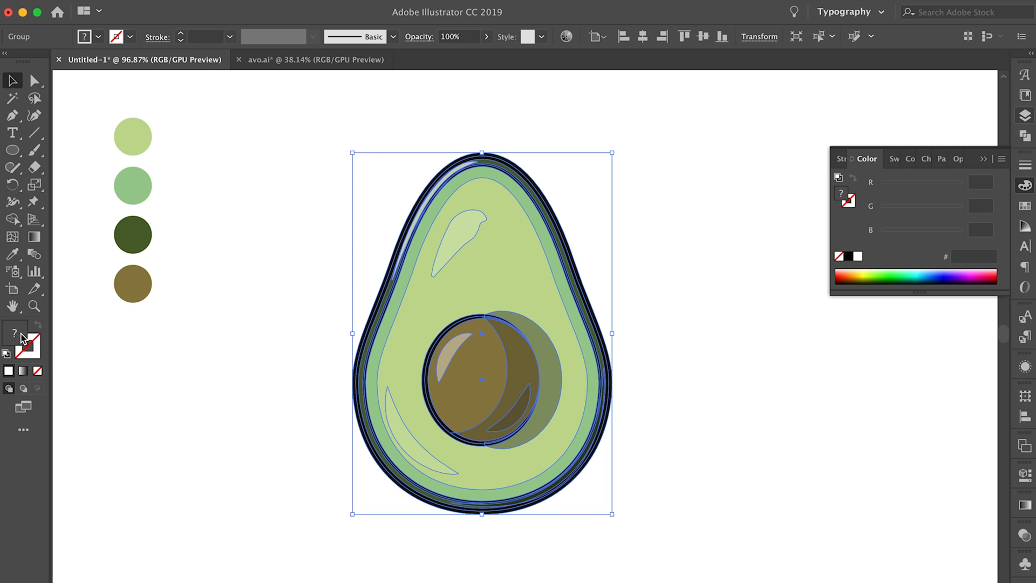
pyautogui.click(33, 346)
pyautogui.click(1025, 206)
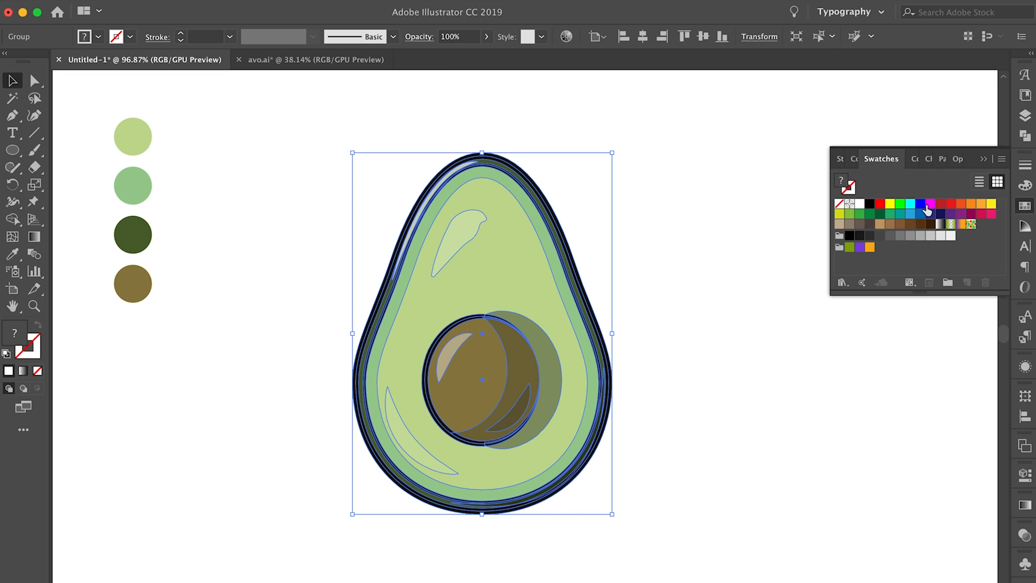
pyautogui.click(860, 237)
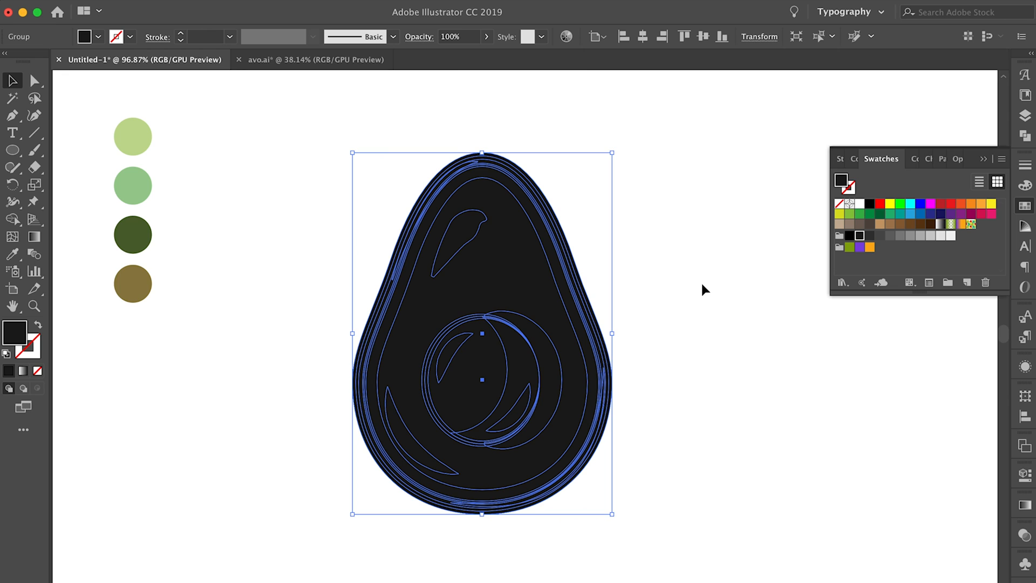
pyautogui.press('super+bracketleft')
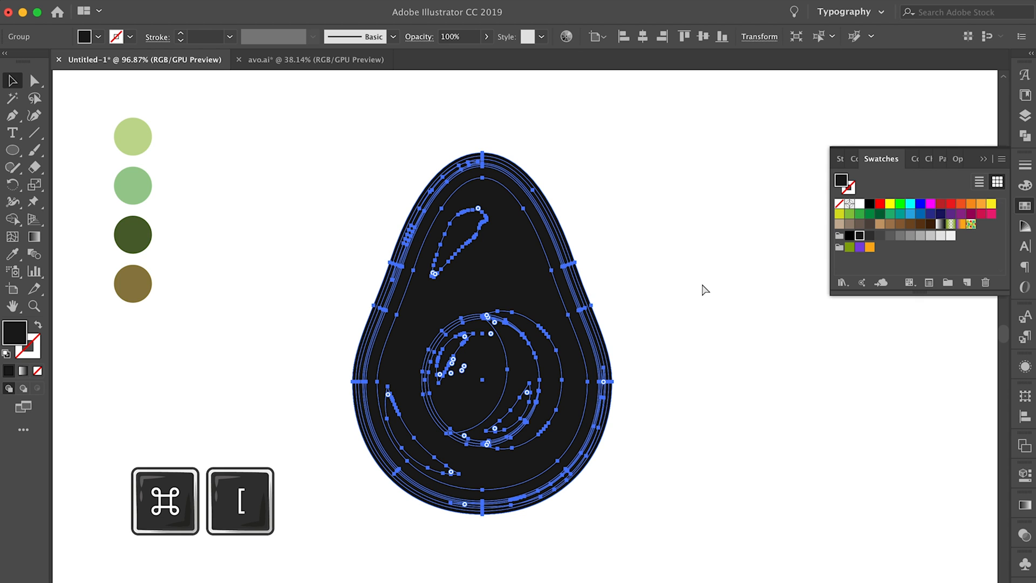
pyautogui.press('super+y')
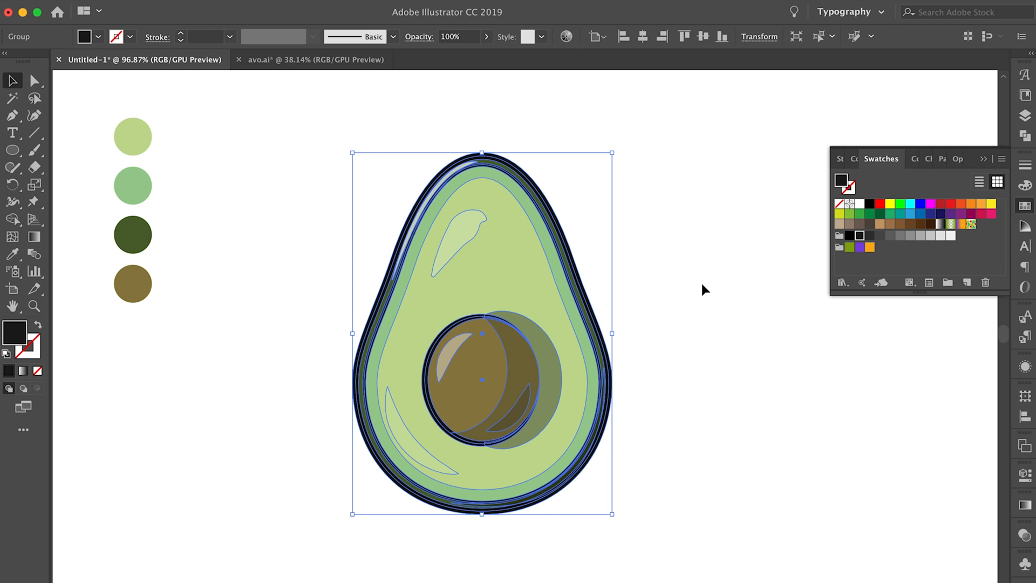
# Step: Offset the black copy to the right and slightly down so it forms a drop shadow behind the avocado
pyautogui.hotkey('shift', 'Down')
pyautogui.hotkey('shift', 'Right')
pyautogui.hotkey('shift', 'Right')
pyautogui.hotkey('shift', 'Right')
pyautogui.hotkey('shift', 'Right')
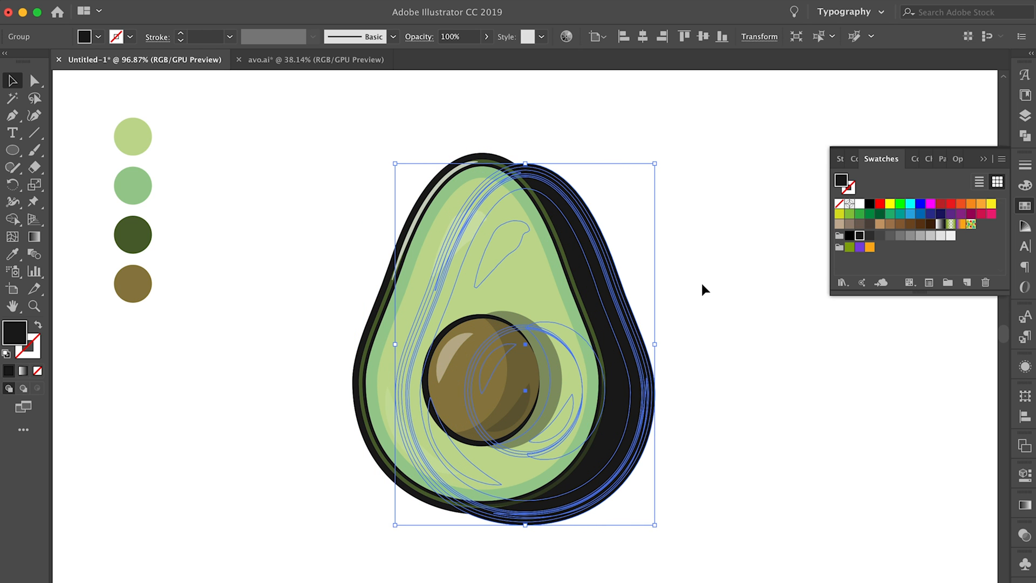
pyautogui.press('Down')
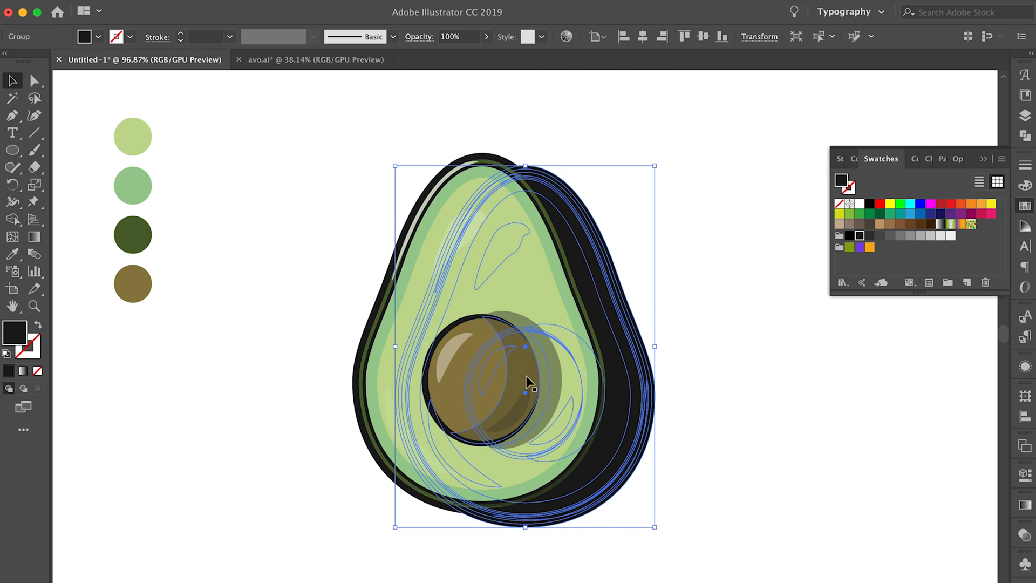
pyautogui.press('Down')
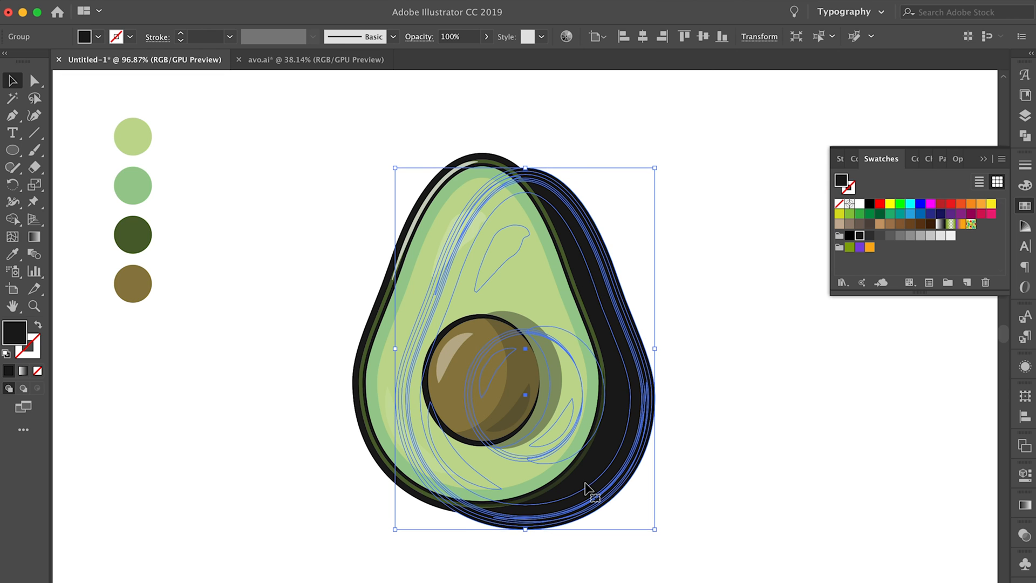
pyautogui.press('Down')
# Step: Set the drop shadow's opacity to 40% and deselect it
pyautogui.click(1024, 536)
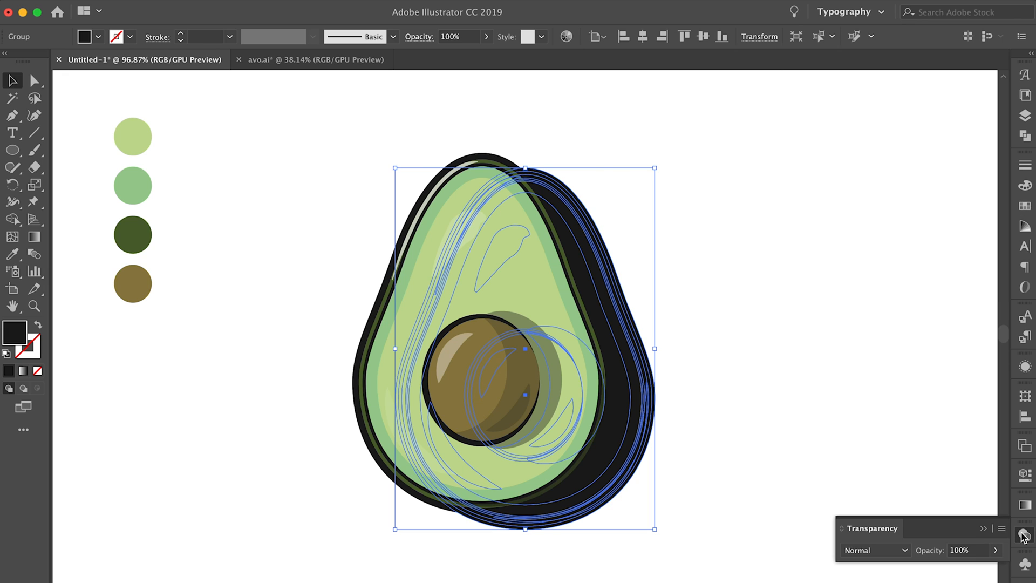
pyautogui.doubleClick(972, 551)
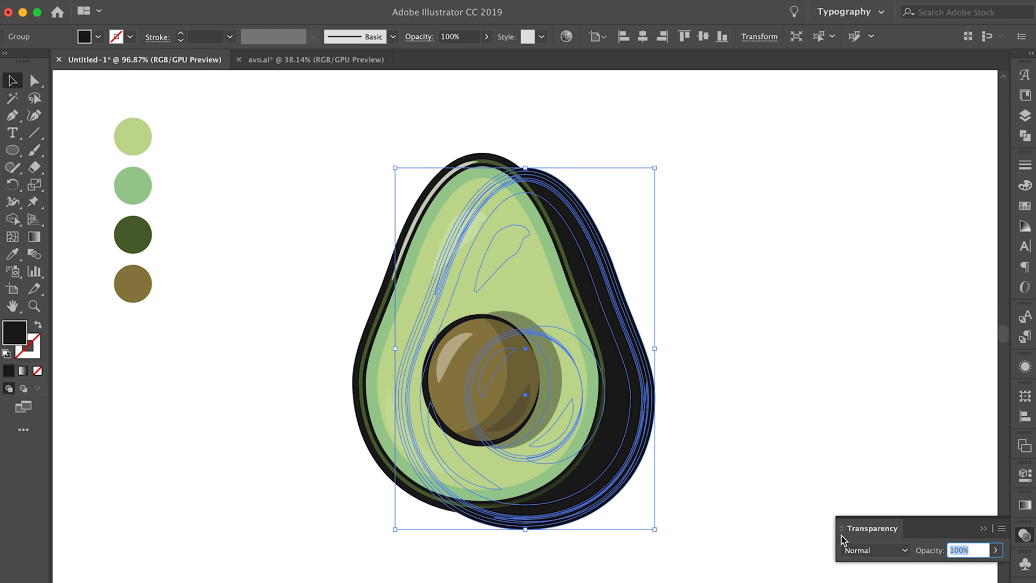
pyautogui.write('40')
pyautogui.press('Return')
pyautogui.click(772, 330)
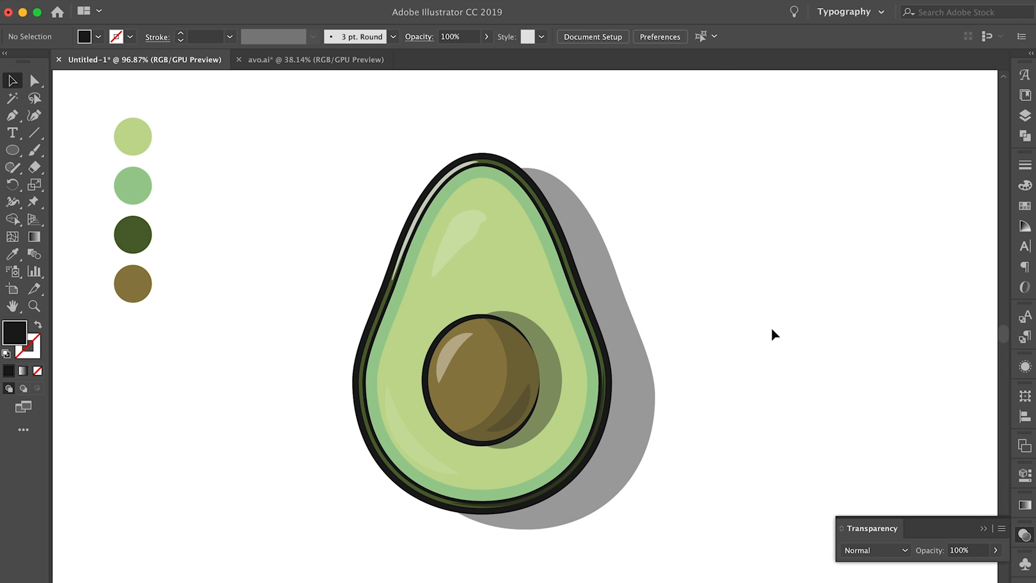
# Step: Nudge the drop shadow slightly to the right and up, and deselect it
pyautogui.click(647, 390)
pyautogui.click(715, 407)
pyautogui.click(649, 419)
pyautogui.press('Left')
pyautogui.press('Left')
pyautogui.press('Left')
pyautogui.press('Right')
pyautogui.hotkey('shift', 'Right')
pyautogui.hotkey('shift', 'Left')
pyautogui.press('Right')
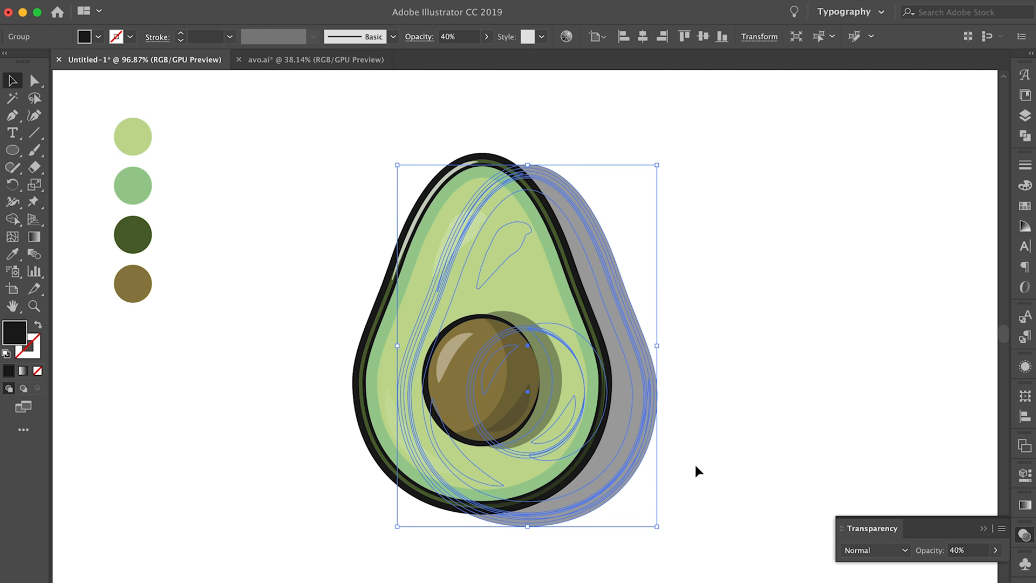
pyautogui.click(695, 466)
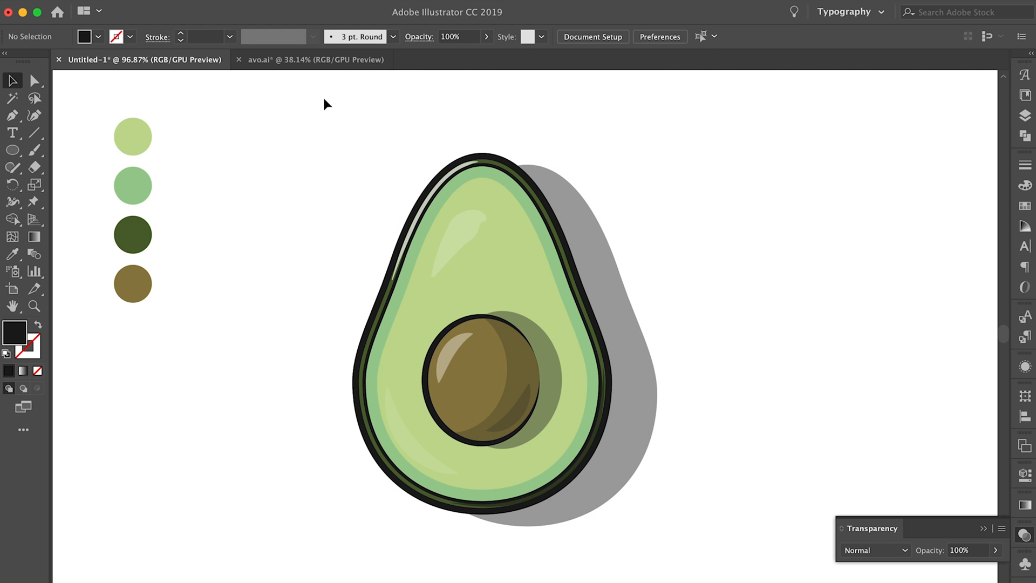
# Step: Select the avocado together with its drop shadow and scale both up slightly in proportion
pyautogui.moveTo(420, 238); pyautogui.dragTo(700, 532)
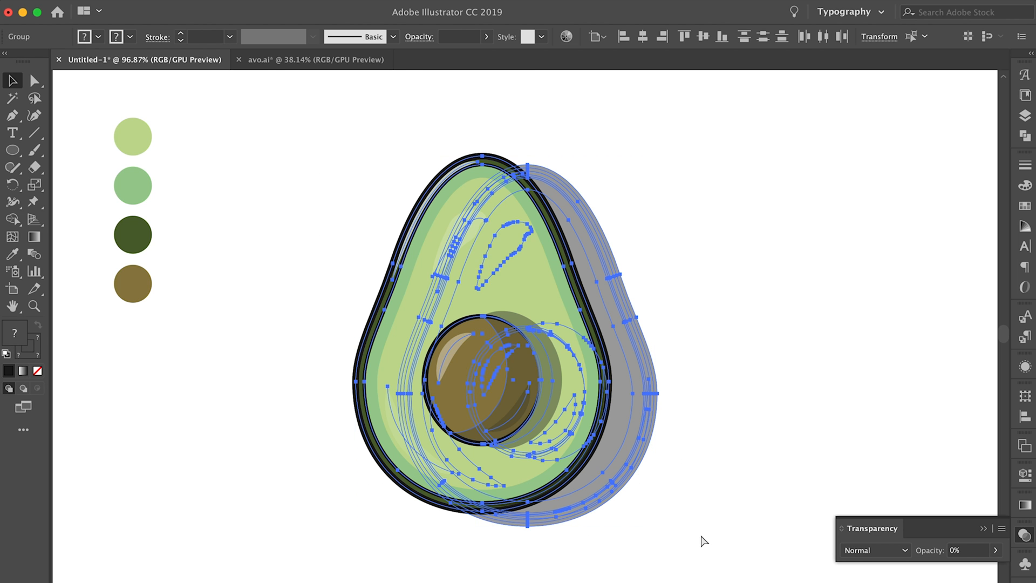
pyautogui.moveTo(506, 156); pyautogui.dragTo(509, 136)
pyautogui.click(314, 157)
# Step: Delete the four color reference circles beside the avocado
pyautogui.moveTo(74, 144); pyautogui.dragTo(181, 325)
pyautogui.press('Delete')
pyautogui.hscroll(-2, 270, 219)
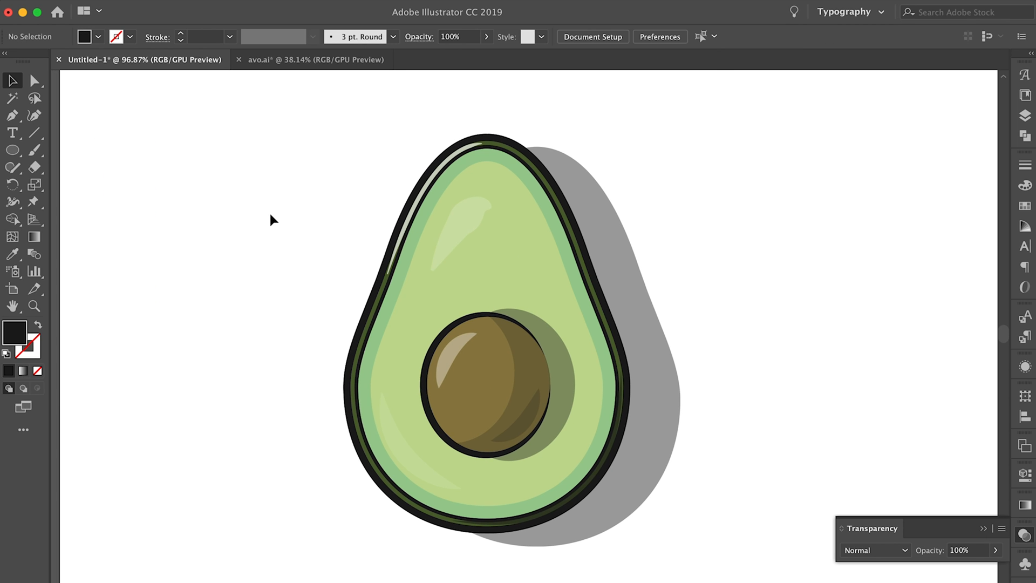
pyautogui.hscroll(5, 270, 214)
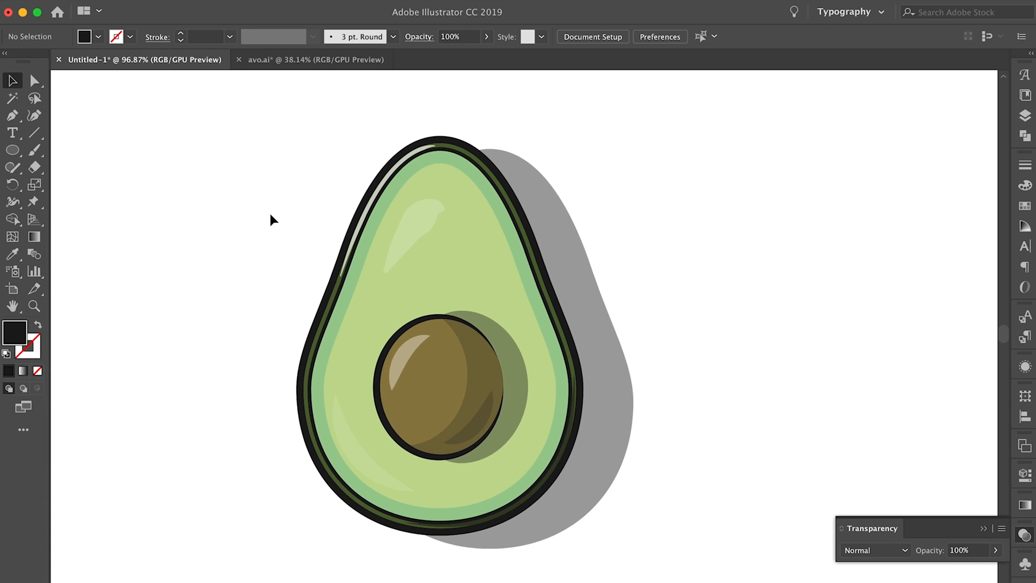